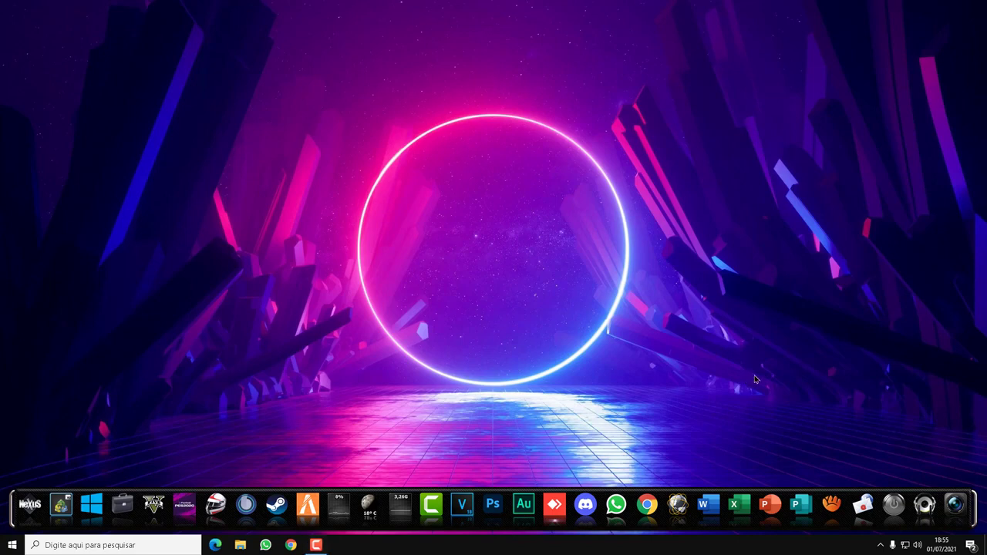
# Launch Word, create a blank document and type the title 'Trabalho de Fontes'.
pyautogui.click(712, 496)
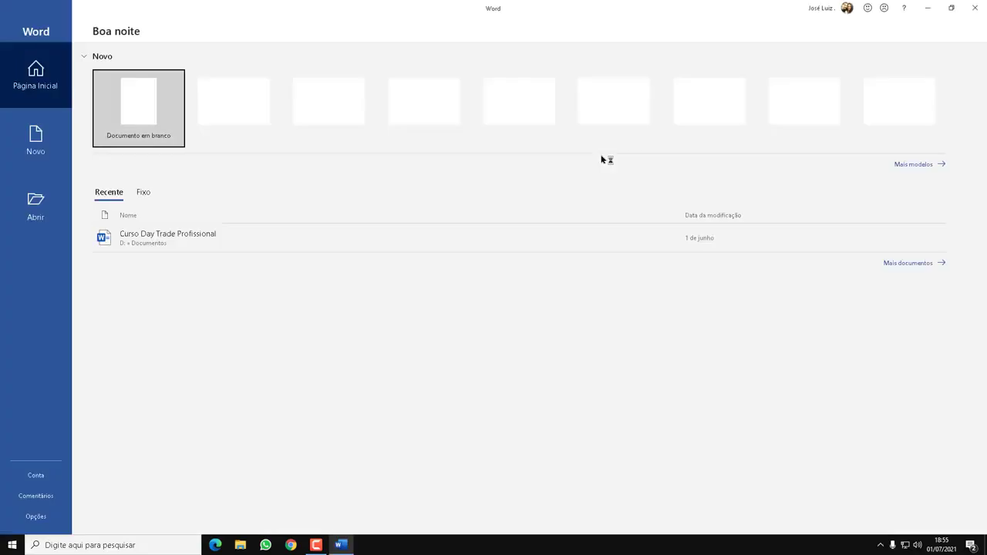
pyautogui.click(136, 110)
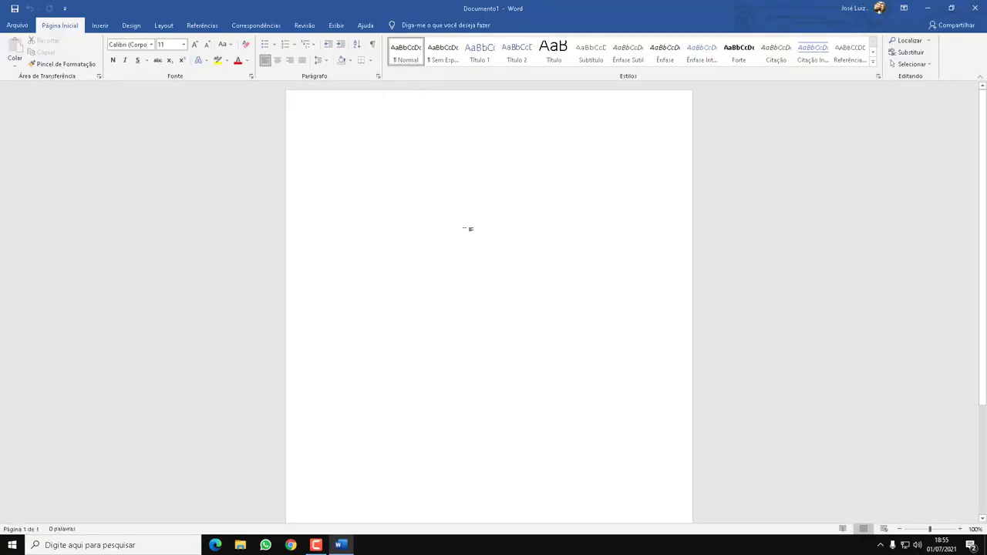
pyautogui.write('Trabalho de Fontes')
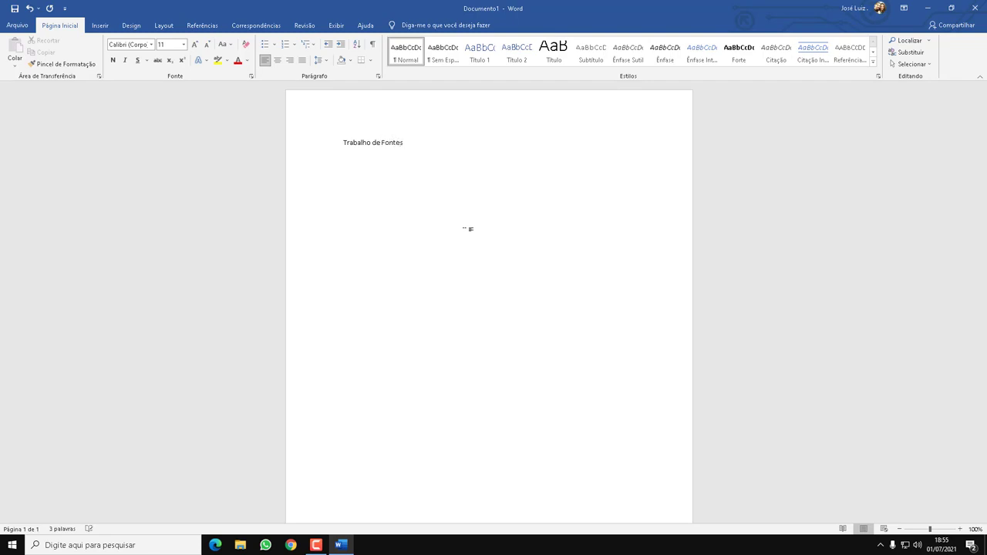
# Centre the title line and set its font size to 80.
pyautogui.moveTo(442, 141); pyautogui.dragTo(336, 142)
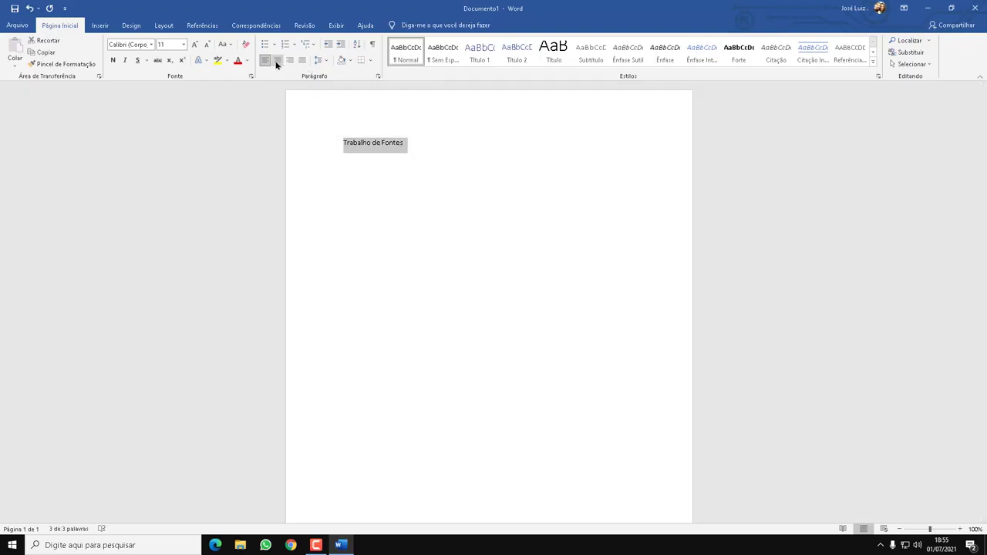
pyautogui.click(278, 60)
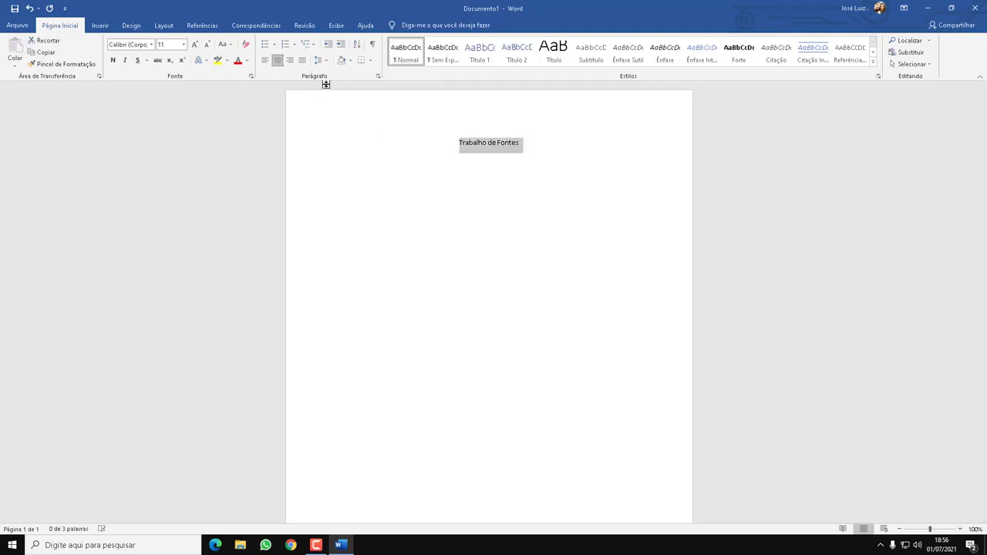
pyautogui.click(183, 45)
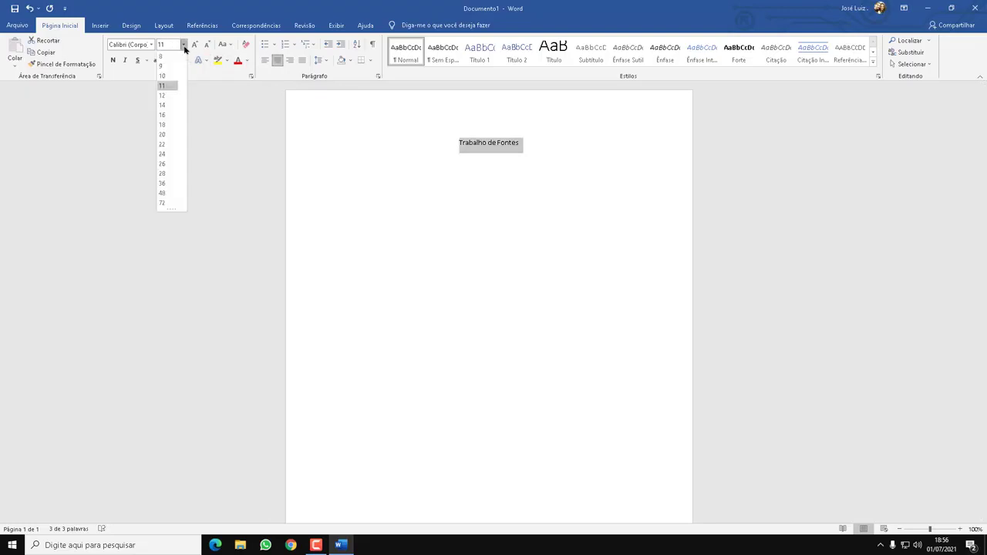
pyautogui.click(171, 204)
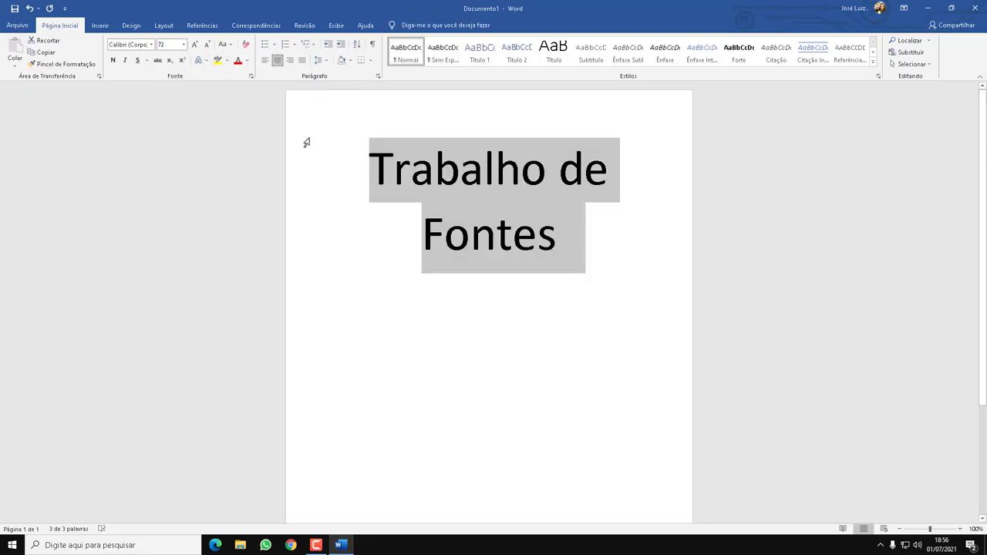
pyautogui.click(171, 46)
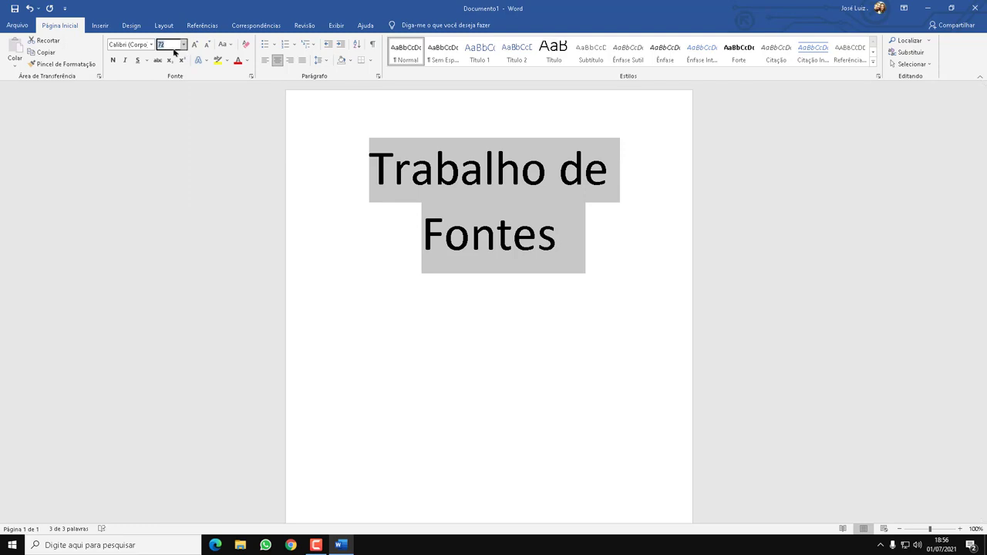
pyautogui.write('80')
pyautogui.press('Return')
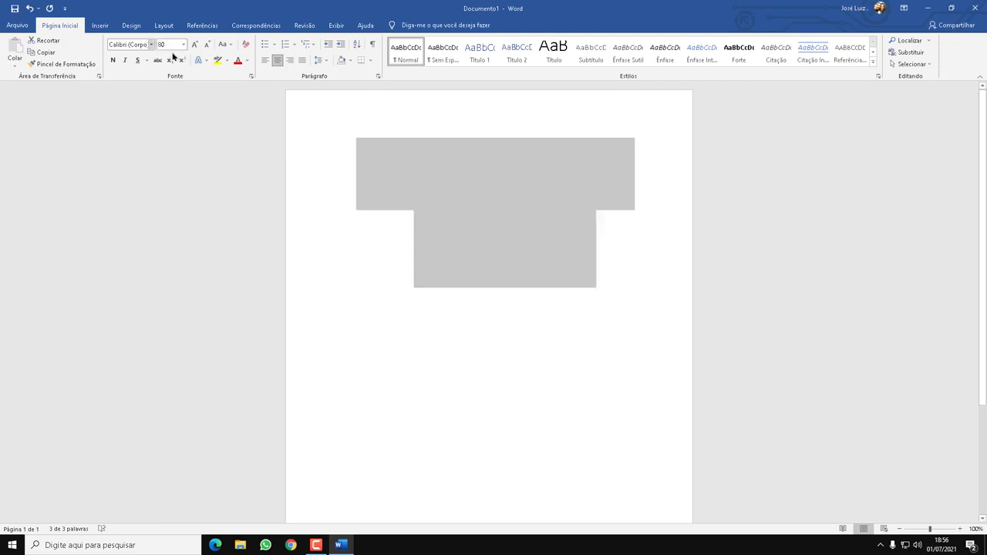
# Reselect both lines of the enlarged title.
pyautogui.click(453, 159)
pyautogui.click(562, 224)
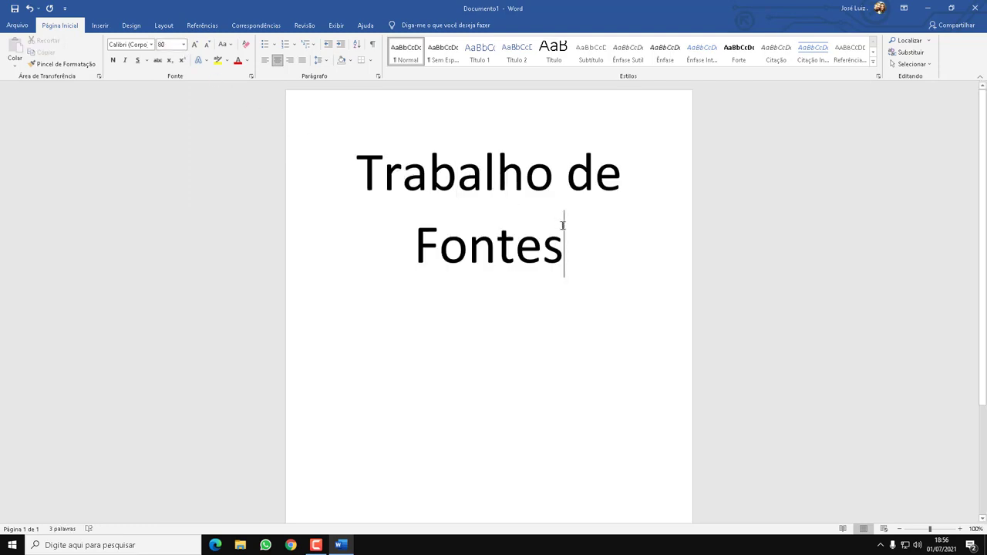
pyautogui.click(527, 244)
pyautogui.moveTo(586, 247); pyautogui.dragTo(355, 162)
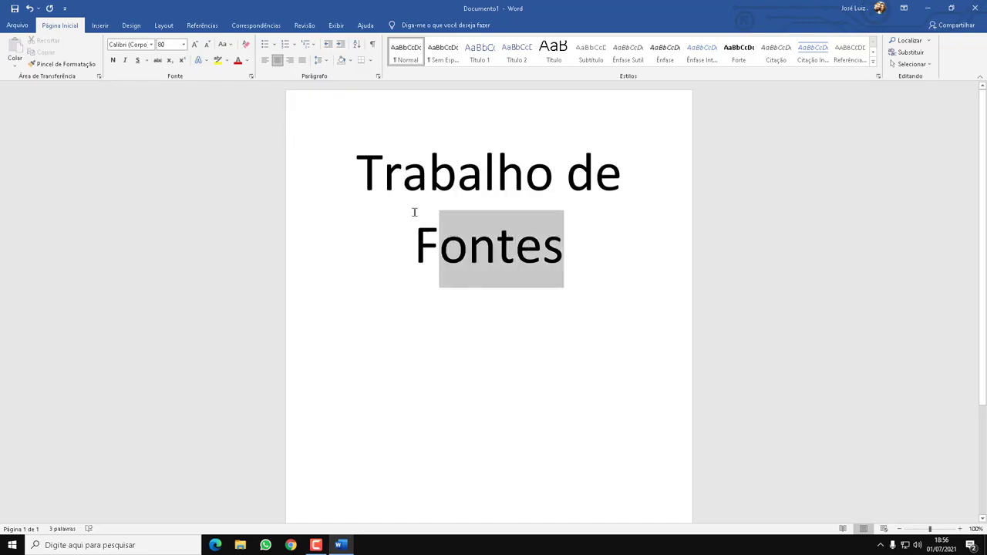
# Browse the font list and change the title's font to Bernadette Rough.
pyautogui.click(151, 44)
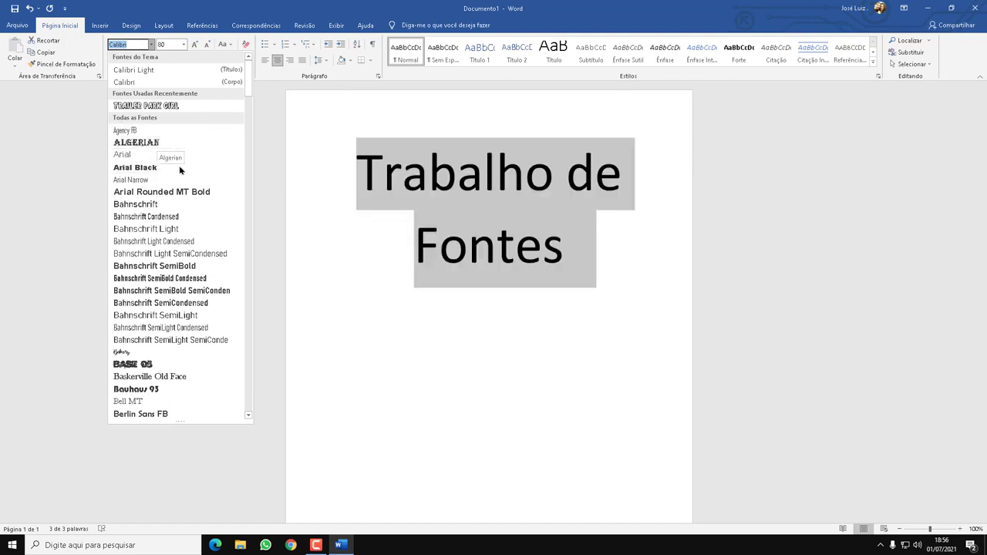
pyautogui.scroll(-1, 172, 315)
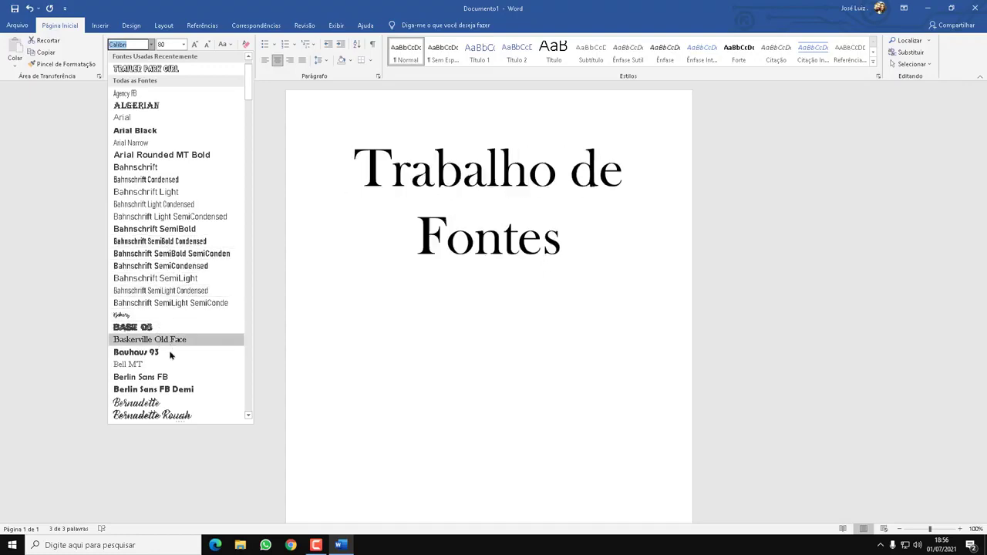
pyautogui.scroll(-1, 165, 410)
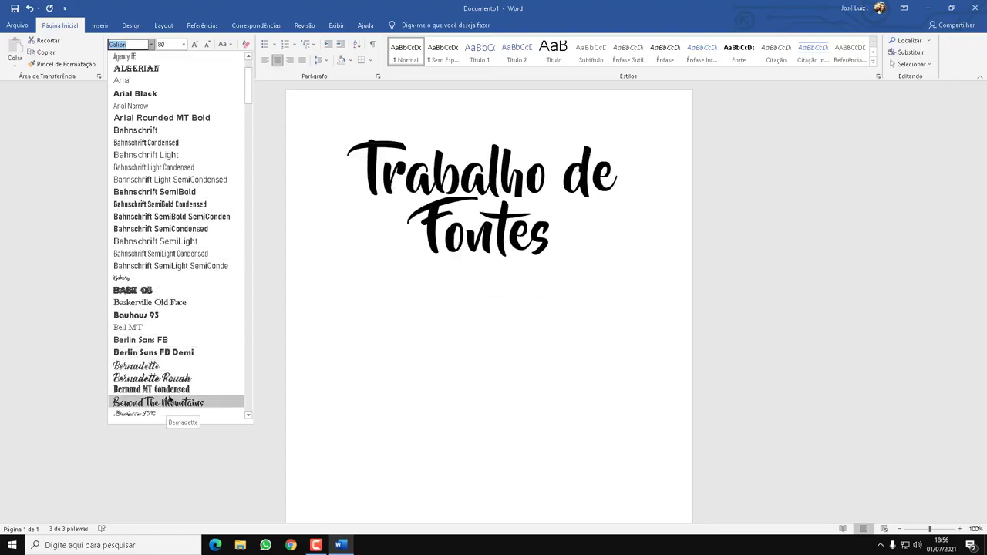
pyautogui.scroll(-1, 173, 380)
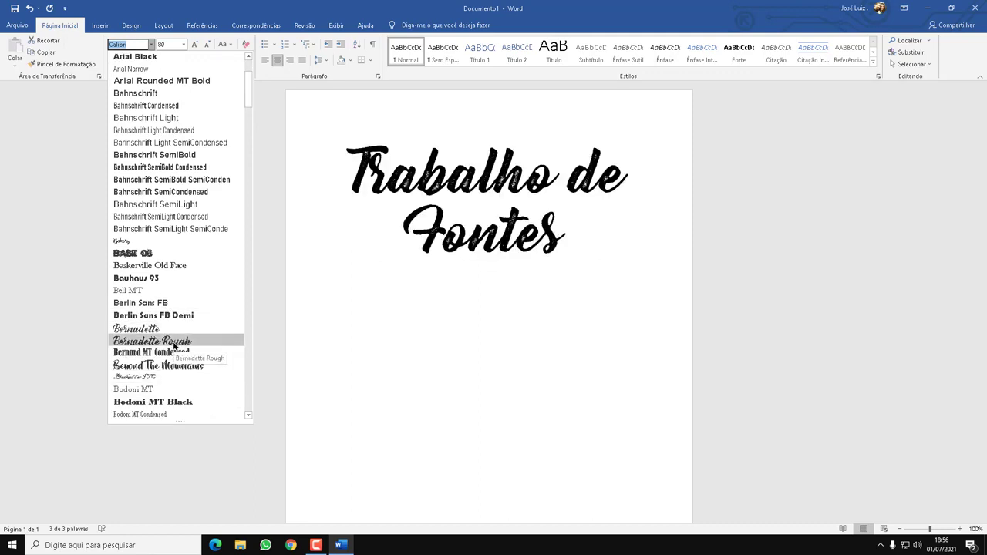
pyautogui.click(174, 342)
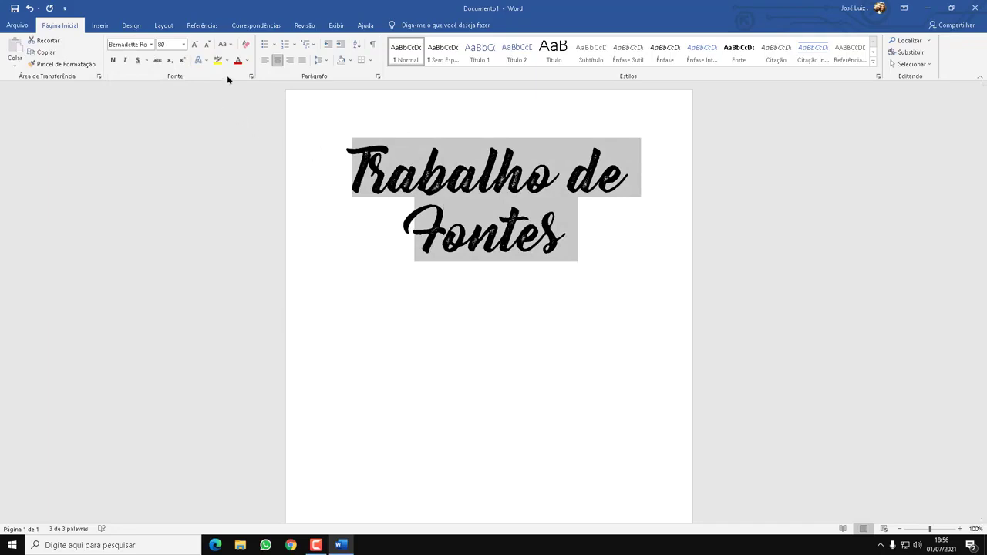
# Colour the title blue and deselect it to view the result.
pyautogui.click(246, 60)
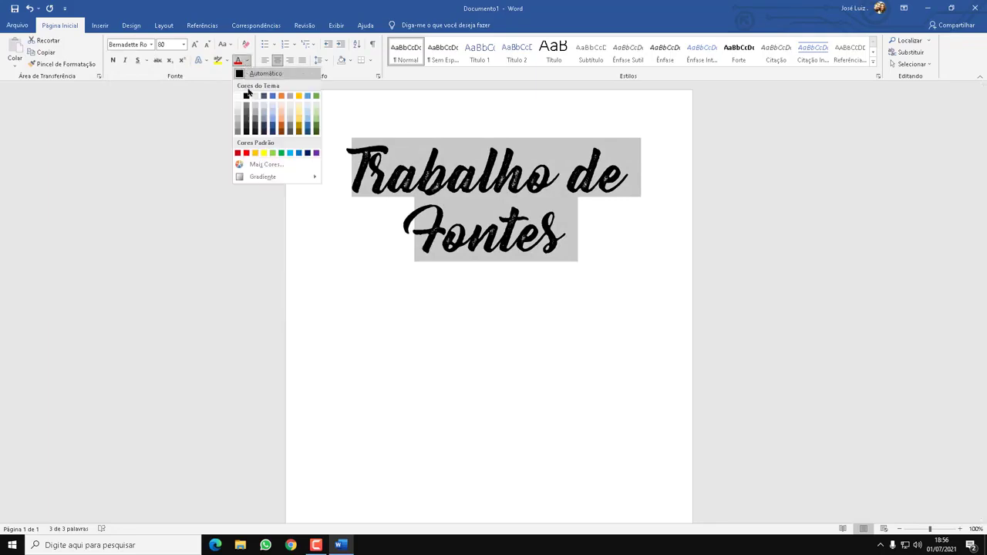
pyautogui.click(277, 114)
pyautogui.click(590, 265)
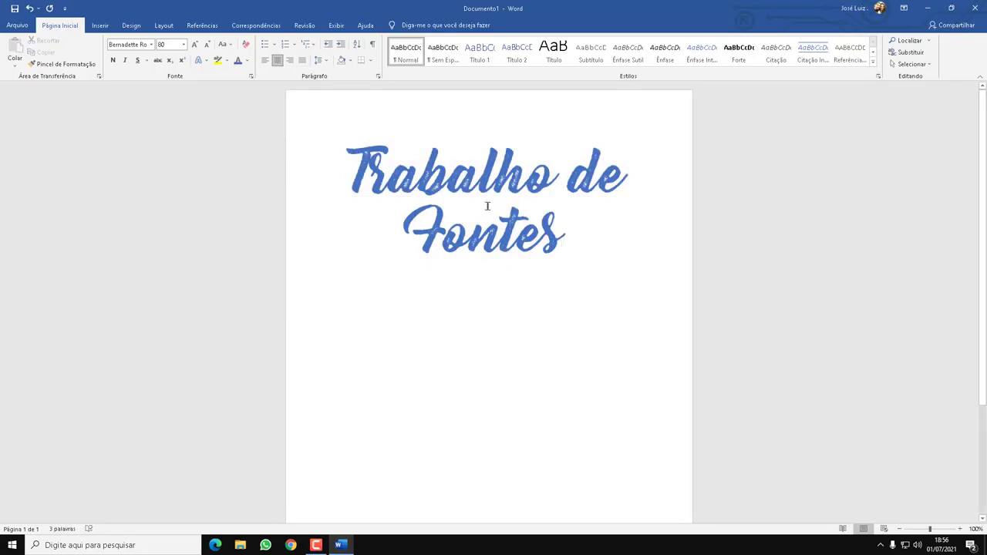
# Open Chrome and run a Google search for 'fontes para word', scanning the results.
pyautogui.click(290, 545)
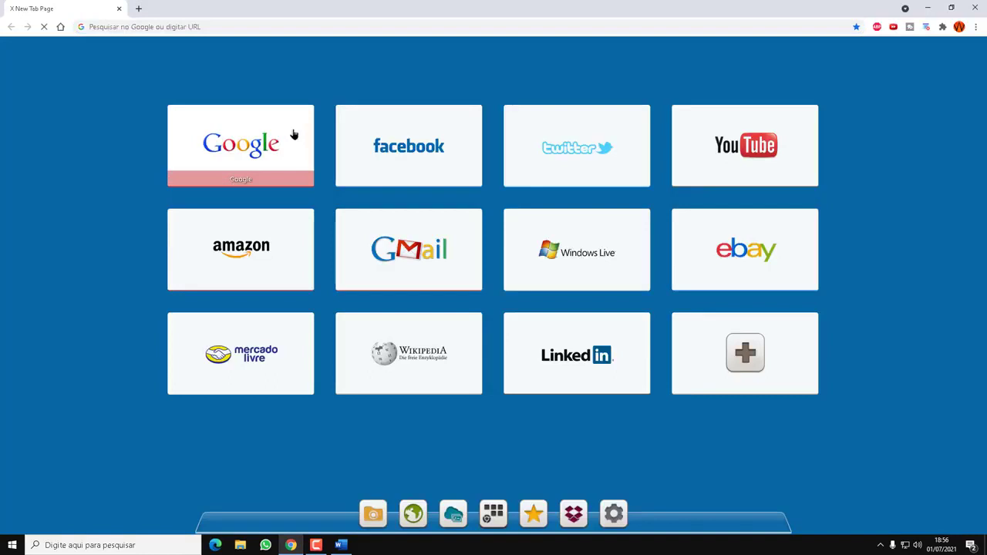
pyautogui.click(293, 135)
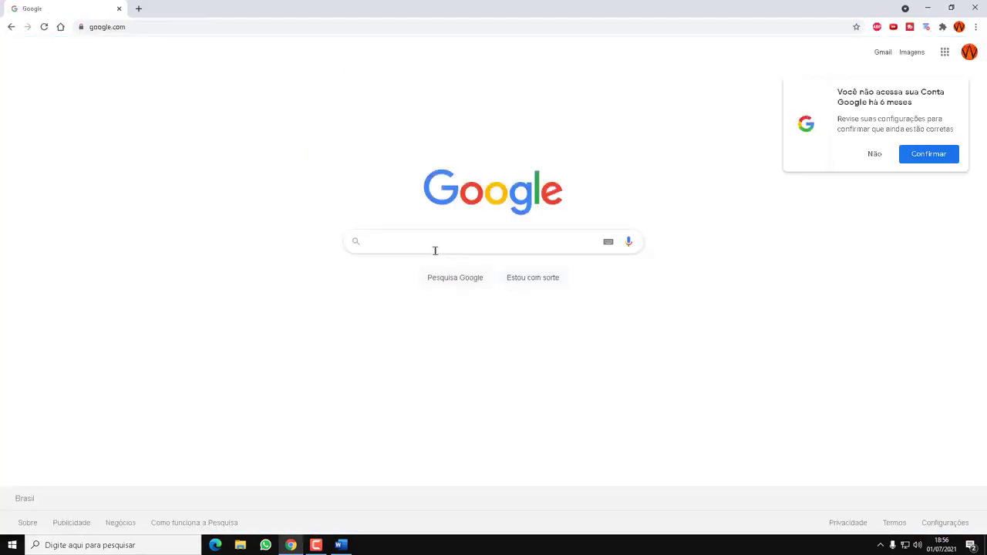
pyautogui.write('fon')
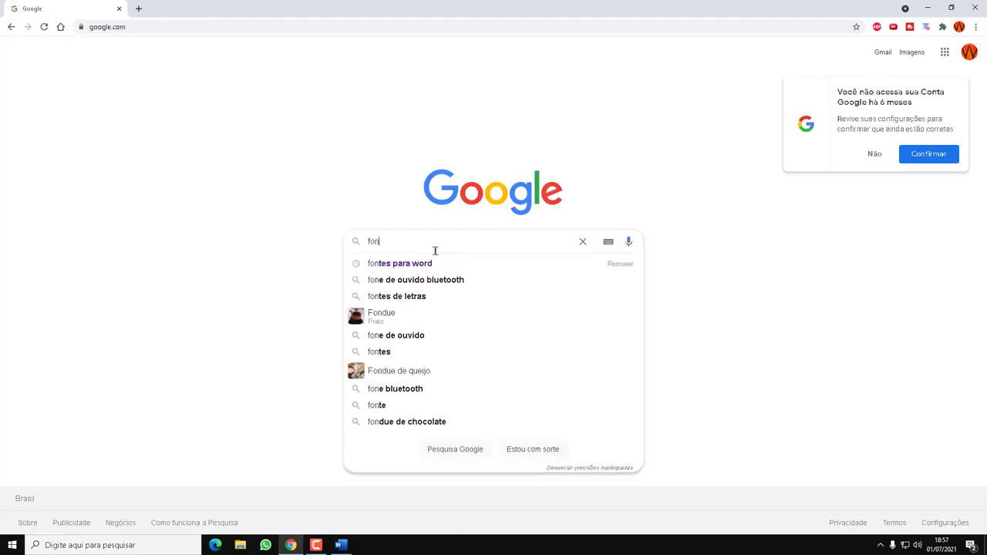
pyautogui.write('tes')
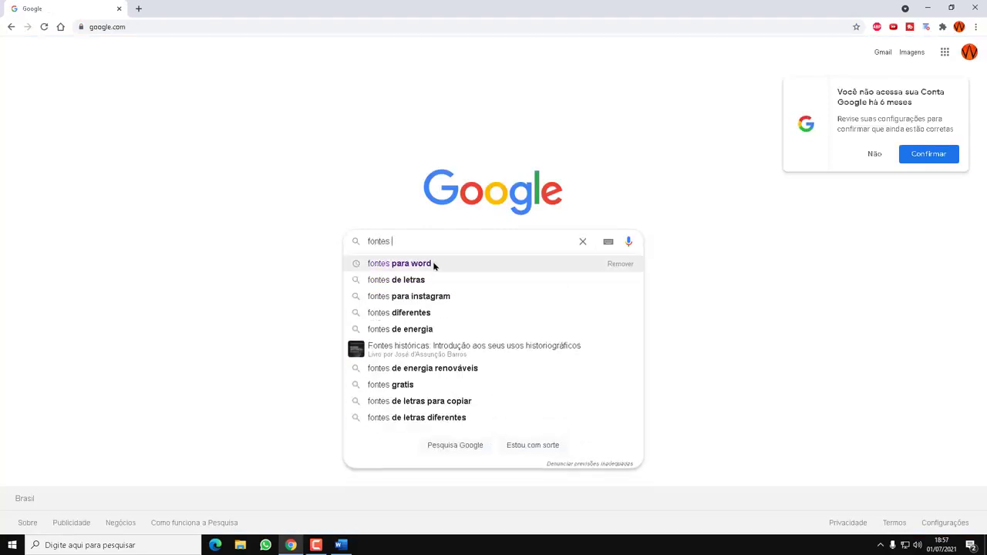
pyautogui.click(434, 263)
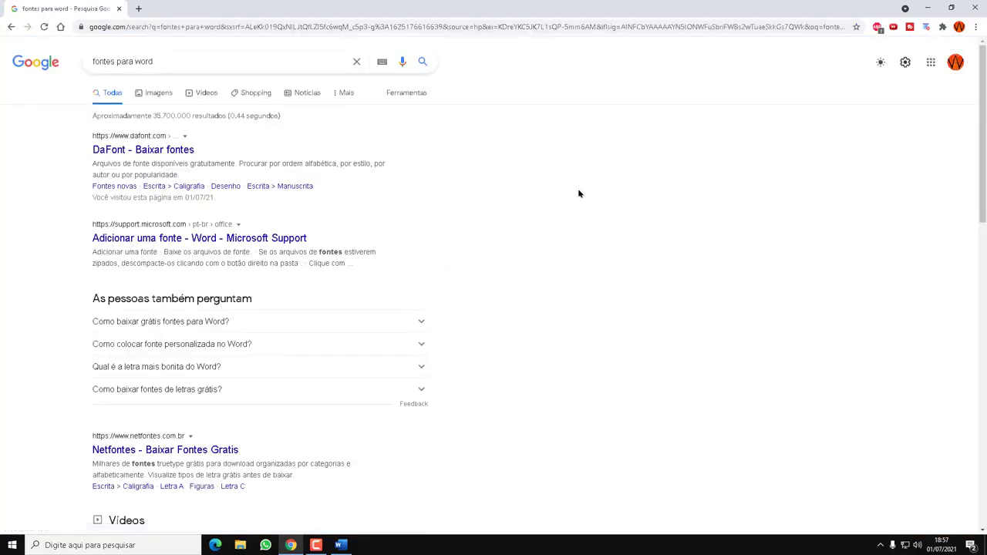
pyautogui.scroll(-3, 462, 339)
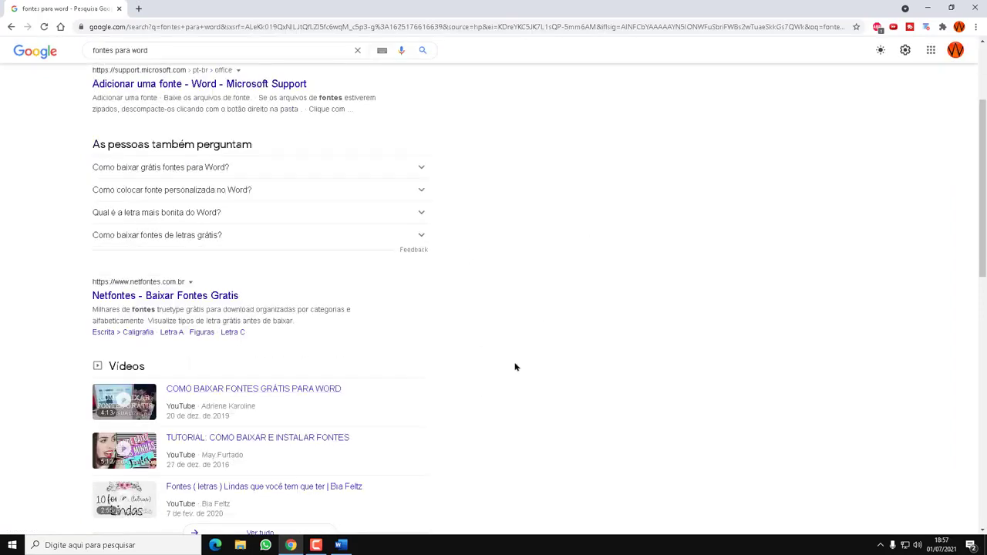
pyautogui.scroll(3, 515, 366)
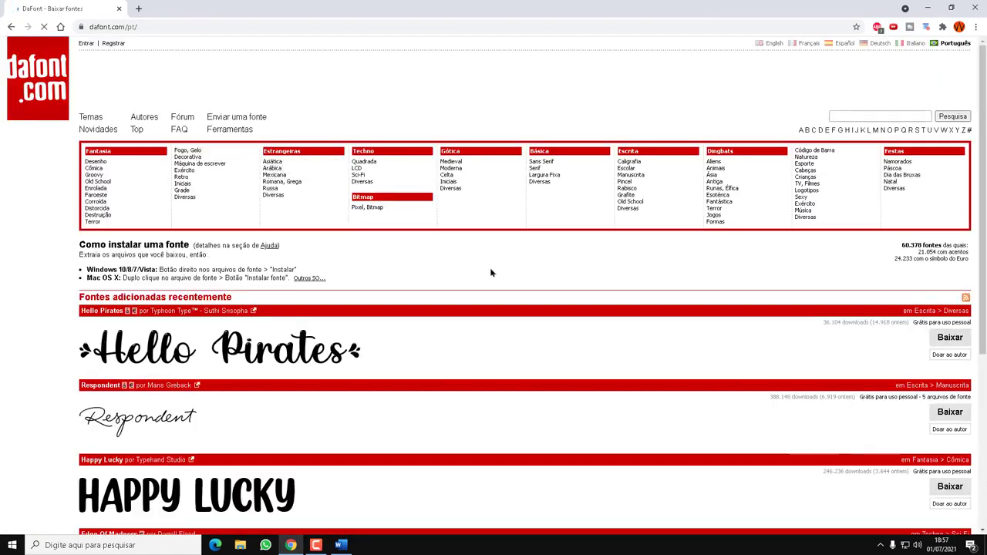
pyautogui.scroll(-2, 462, 277)
pyautogui.scroll(-2, 304, 308)
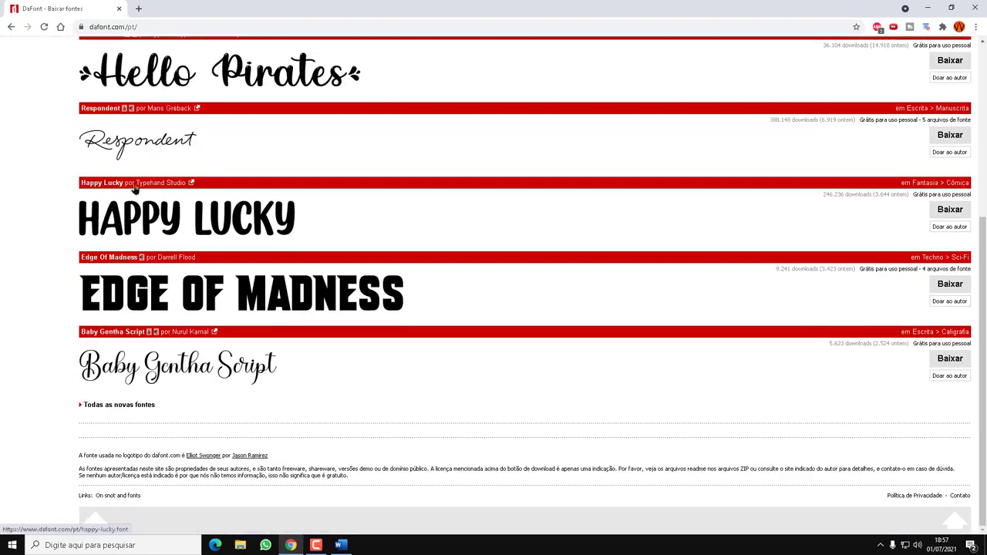
pyautogui.scroll(2, 303, 372)
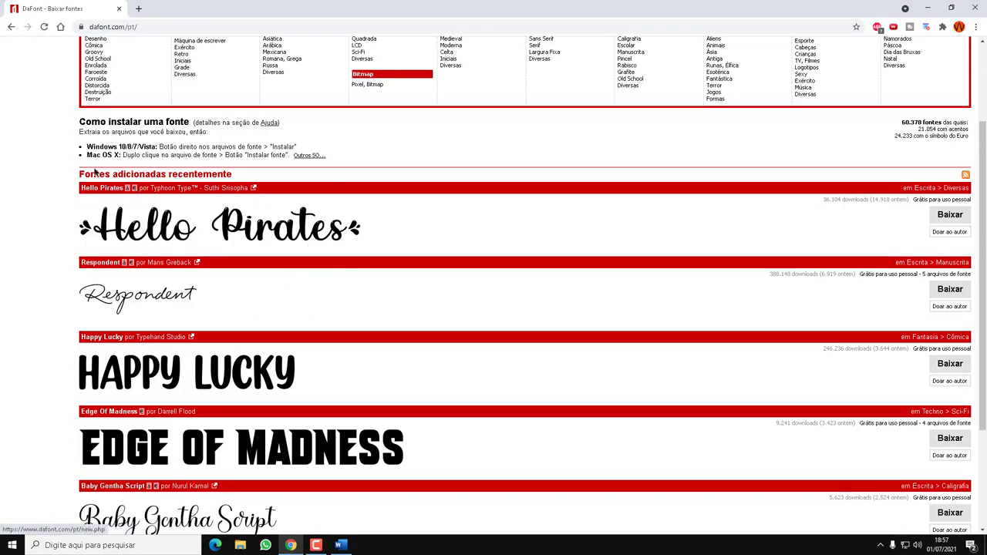
pyautogui.scroll(-2, 215, 240)
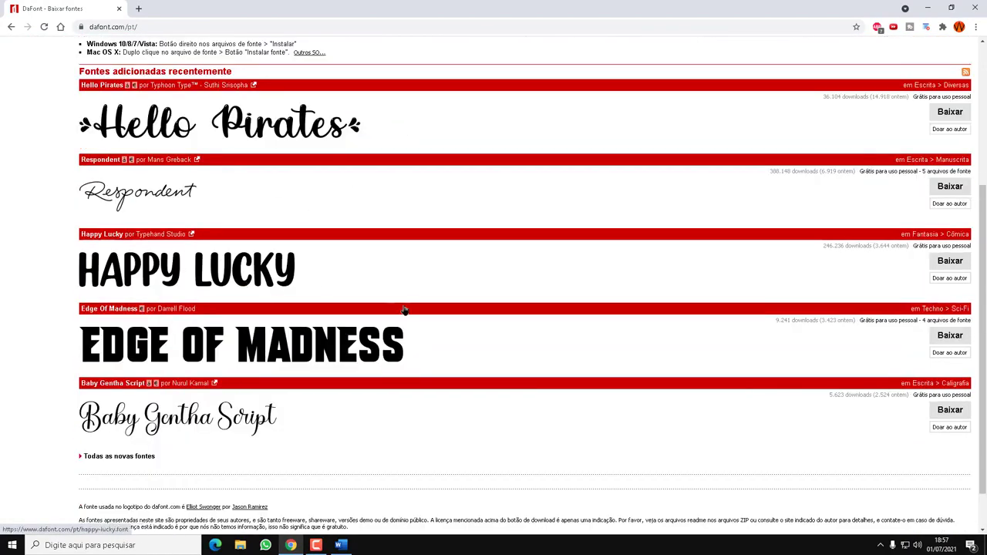
pyautogui.scroll(2, 629, 278)
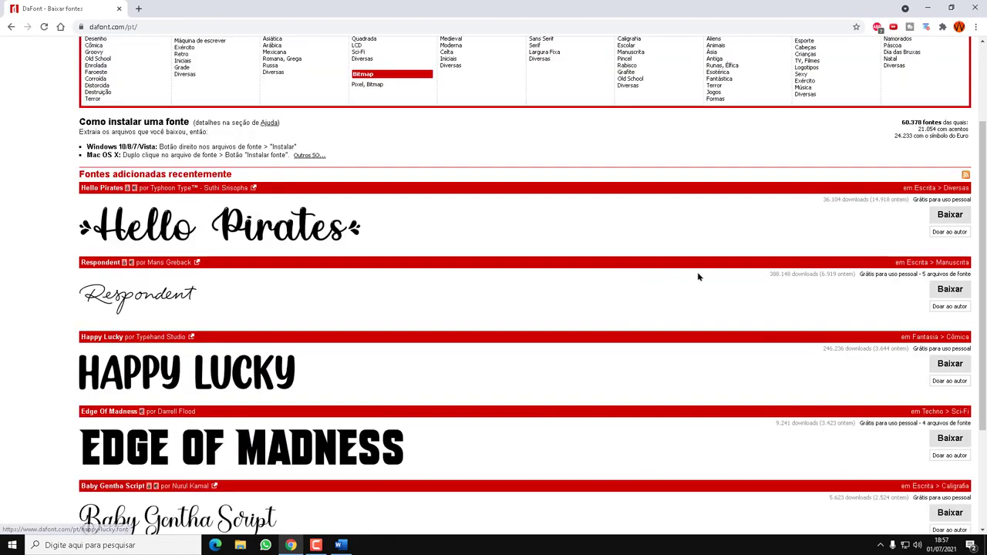
pyautogui.scroll(-2, 352, 399)
pyautogui.scroll(-1, 416, 312)
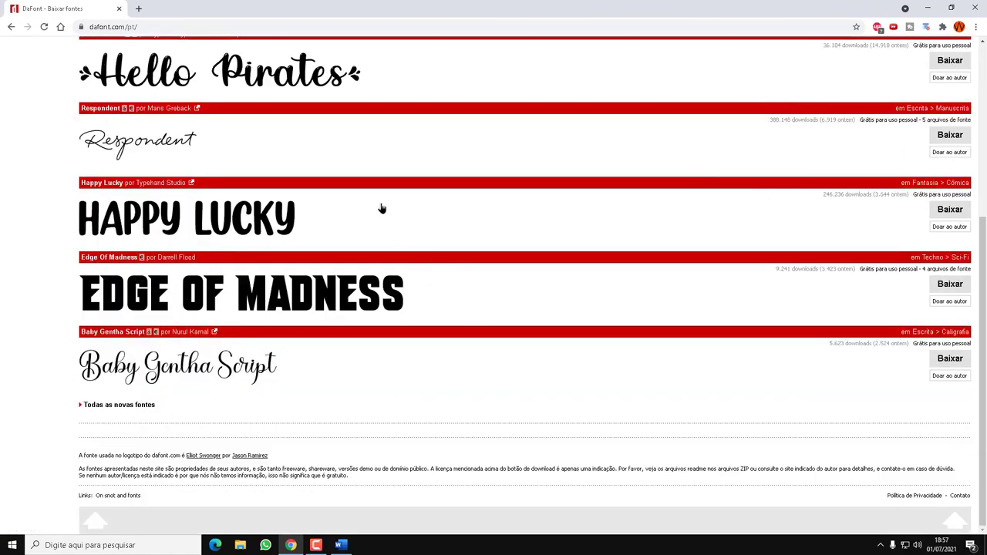
pyautogui.scroll(3, 386, 239)
pyautogui.scroll(2, 455, 251)
pyautogui.scroll(1, 474, 248)
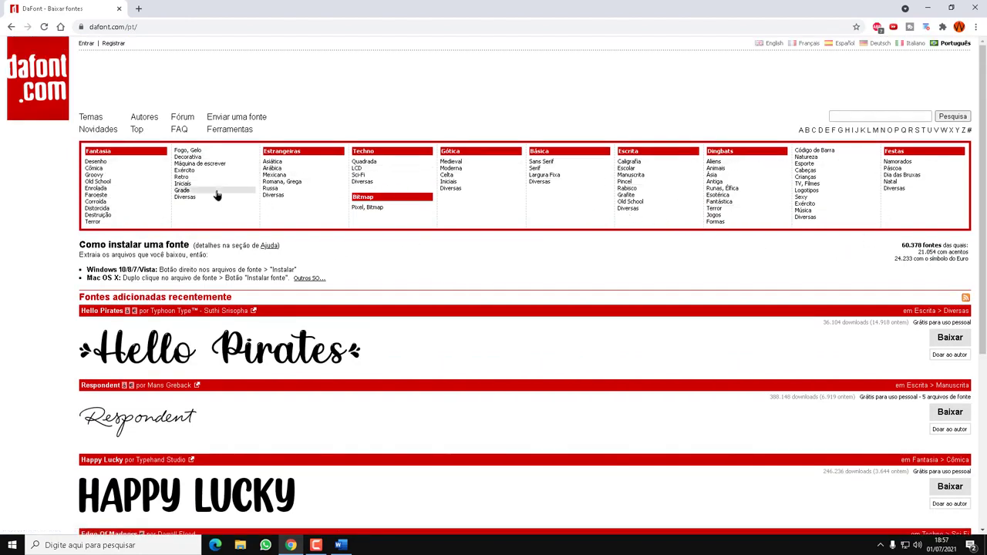
# Open DaFont's Dingbats > Aliens category and scroll through its fonts and back up.
pyautogui.click(715, 162)
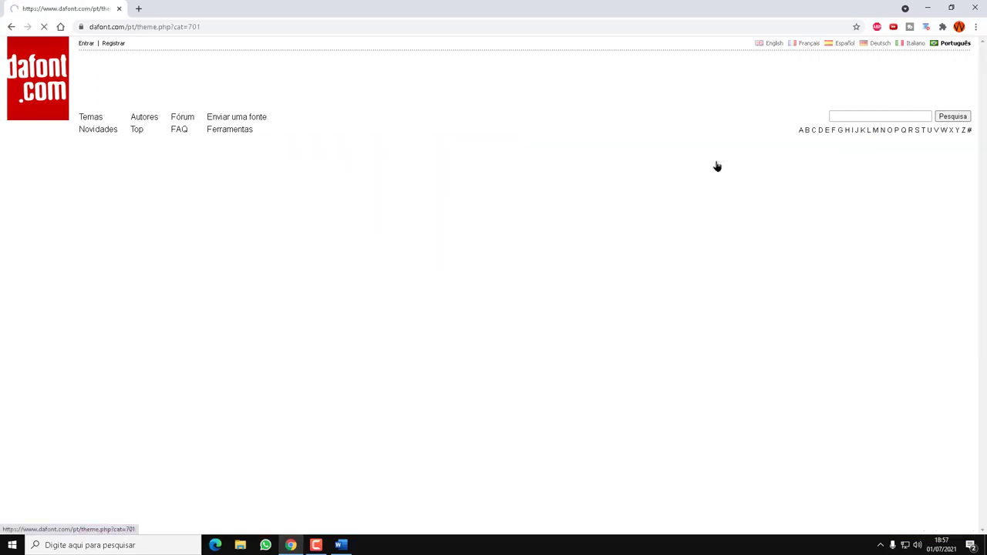
pyautogui.scroll(-1, 628, 335)
pyautogui.scroll(-2, 663, 333)
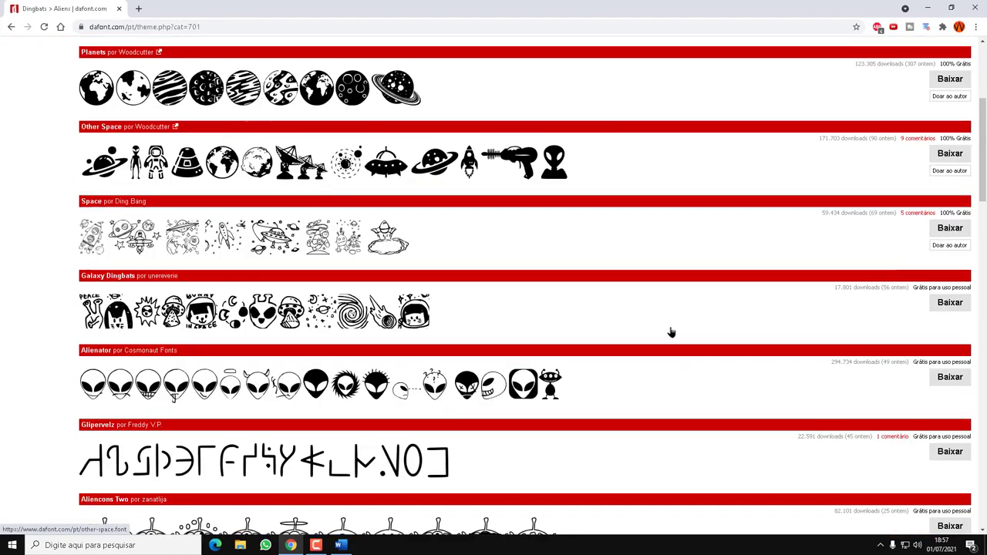
pyautogui.scroll(-2, 671, 330)
pyautogui.scroll(-2, 616, 308)
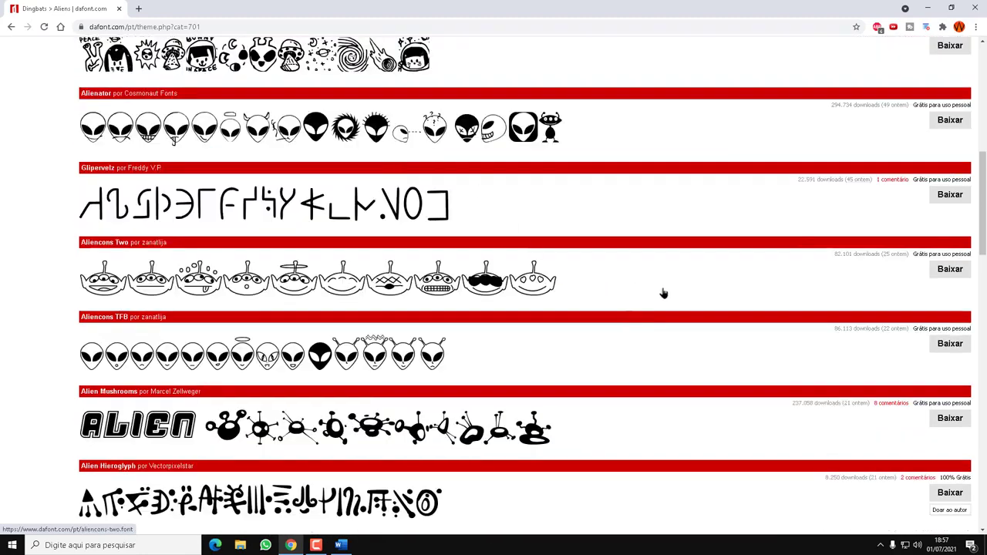
pyautogui.scroll(-2, 660, 293)
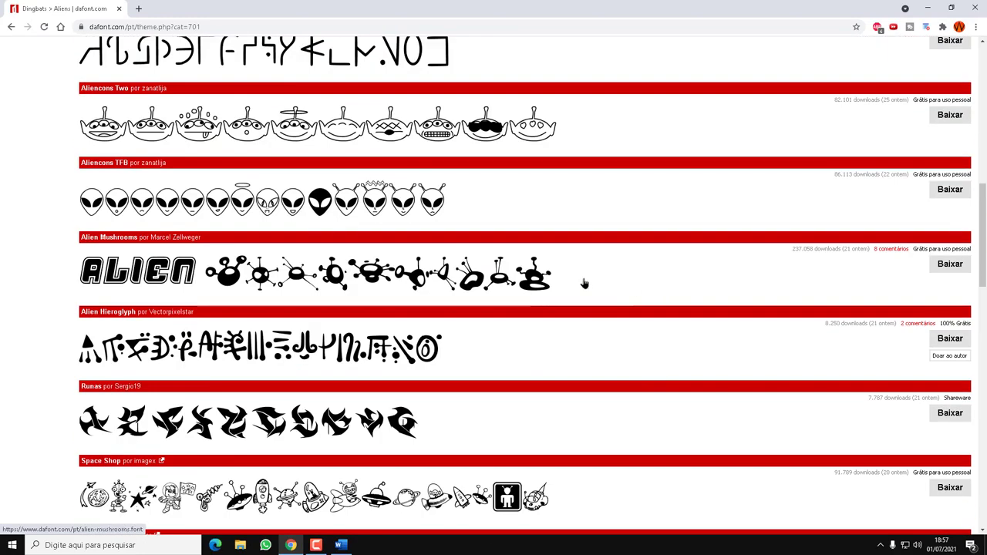
pyautogui.scroll(-2, 585, 283)
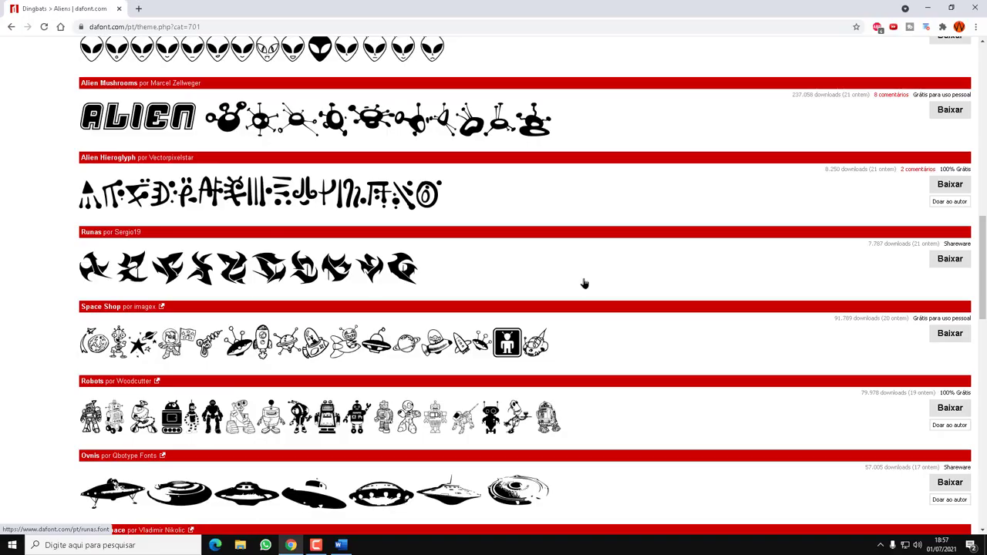
pyautogui.scroll(-2, 584, 284)
pyautogui.scroll(-2, 584, 284)
pyautogui.scroll(-2, 584, 283)
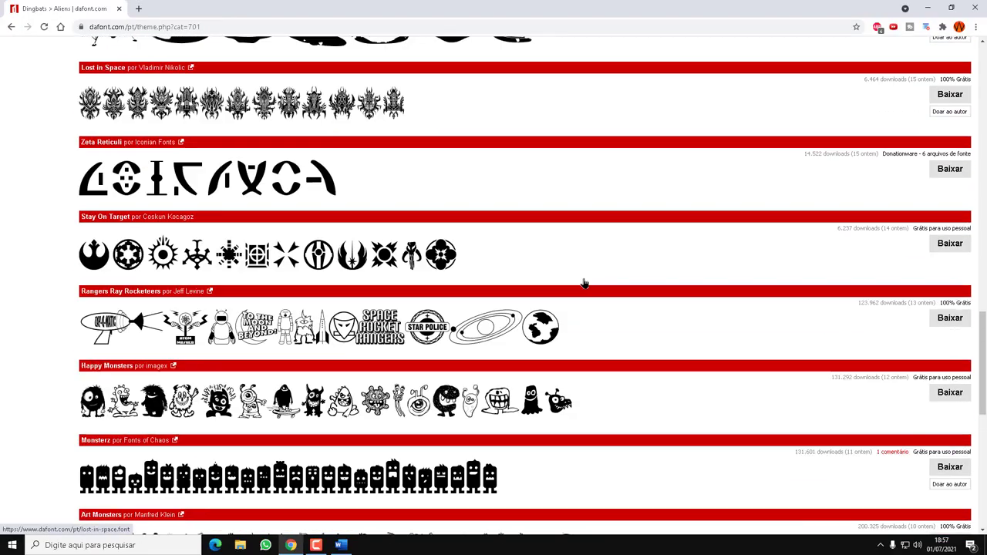
pyautogui.scroll(-3, 585, 284)
pyautogui.scroll(-3, 584, 284)
pyautogui.scroll(-2, 585, 284)
pyautogui.scroll(3, 584, 284)
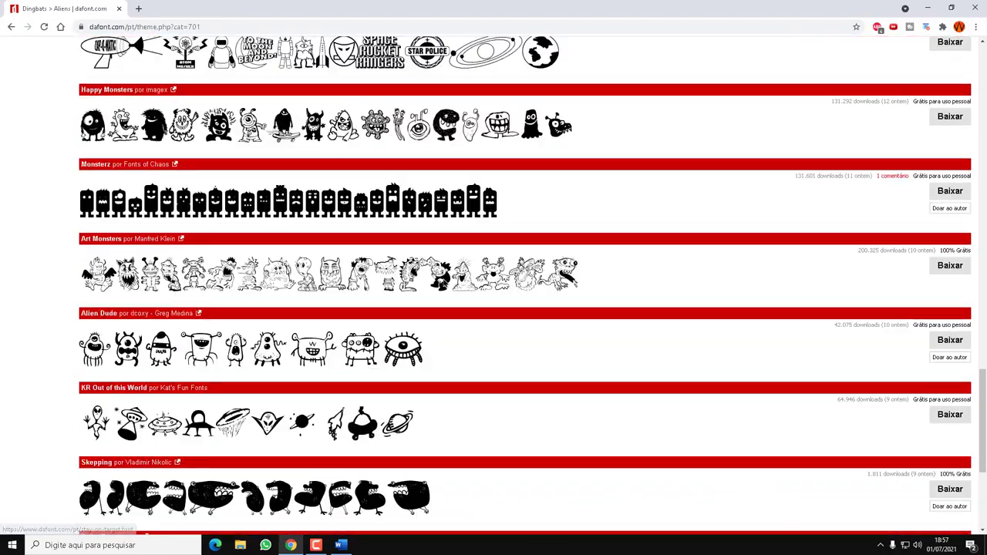
pyautogui.scroll(5, 413, 282)
pyautogui.scroll(5, 413, 282)
pyautogui.scroll(5, 412, 282)
pyautogui.scroll(2, 413, 282)
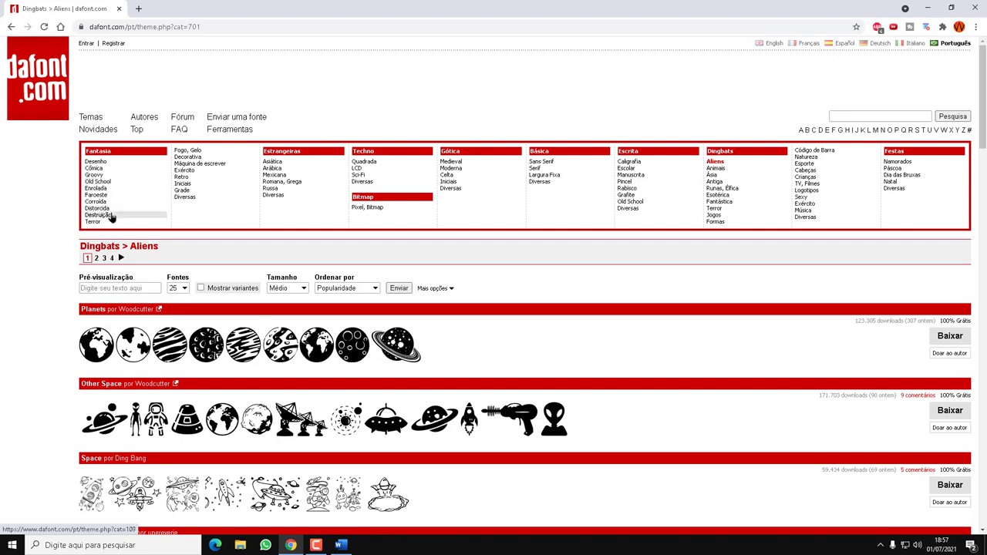
# Open the Fantasia > Destruição category and scroll down to the Vehicle Breaks Down font.
pyautogui.click(108, 215)
pyautogui.scroll(-2, 576, 335)
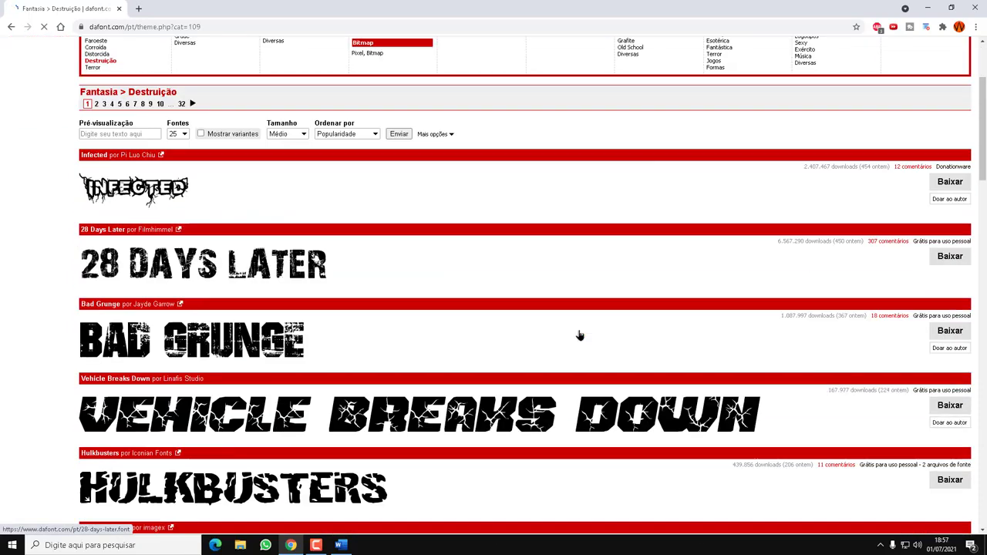
pyautogui.scroll(-1, 567, 312)
pyautogui.scroll(-1, 567, 313)
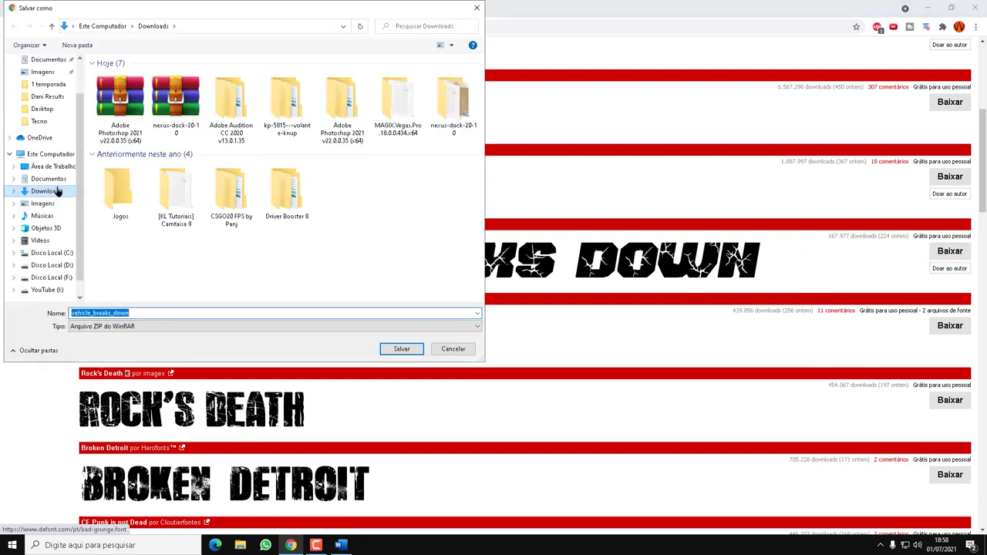
# Save the vehicle_breaks_down ZIP into a new Downloads\Fontes folder and show it in Explorer.
pyautogui.click(47, 191)
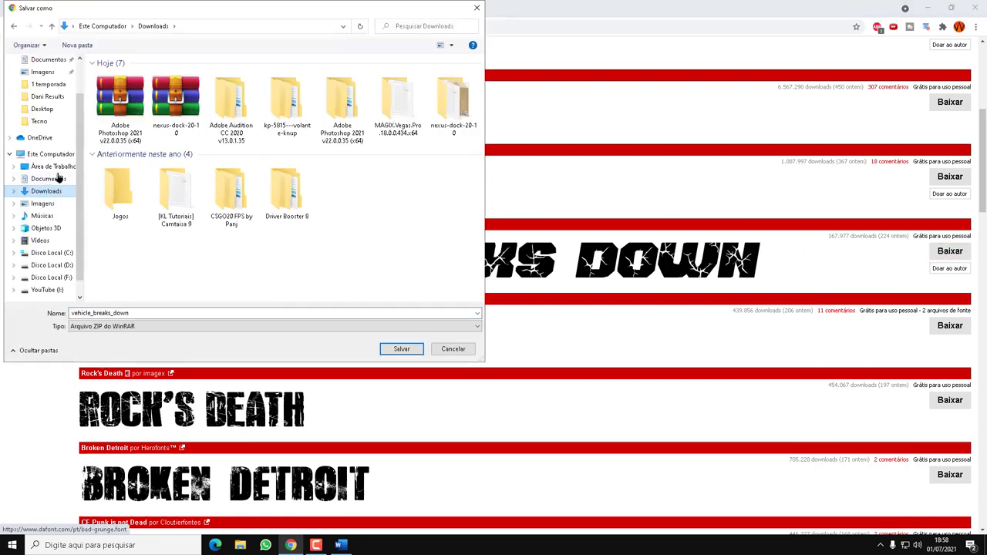
pyautogui.click(77, 44)
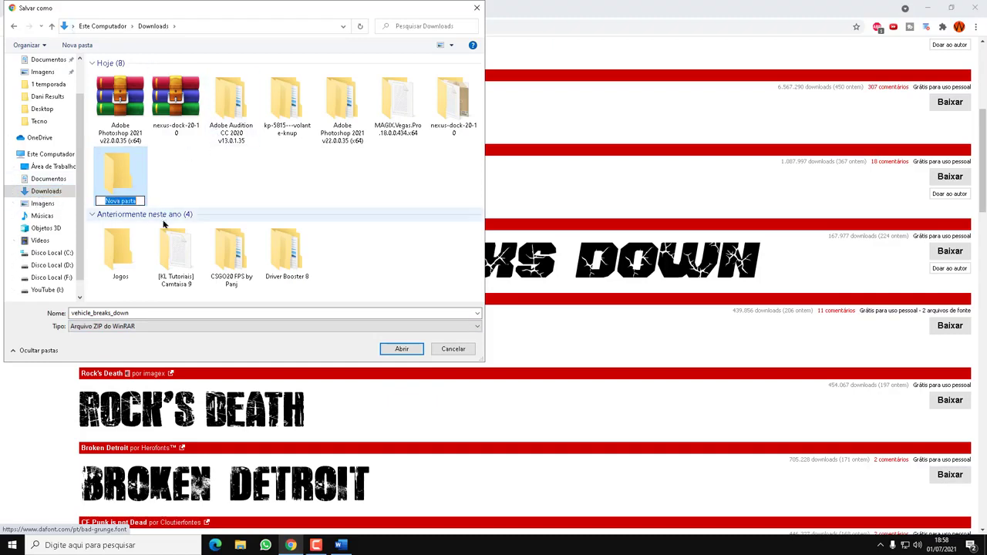
pyautogui.write('Fontes')
pyautogui.click(397, 349)
pyautogui.click(397, 350)
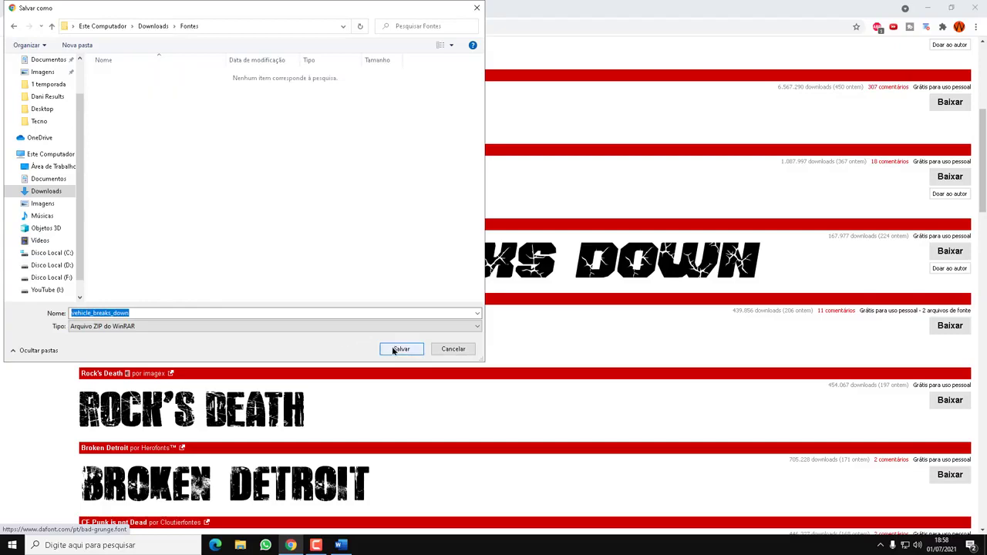
pyautogui.click(396, 348)
pyautogui.click(109, 520)
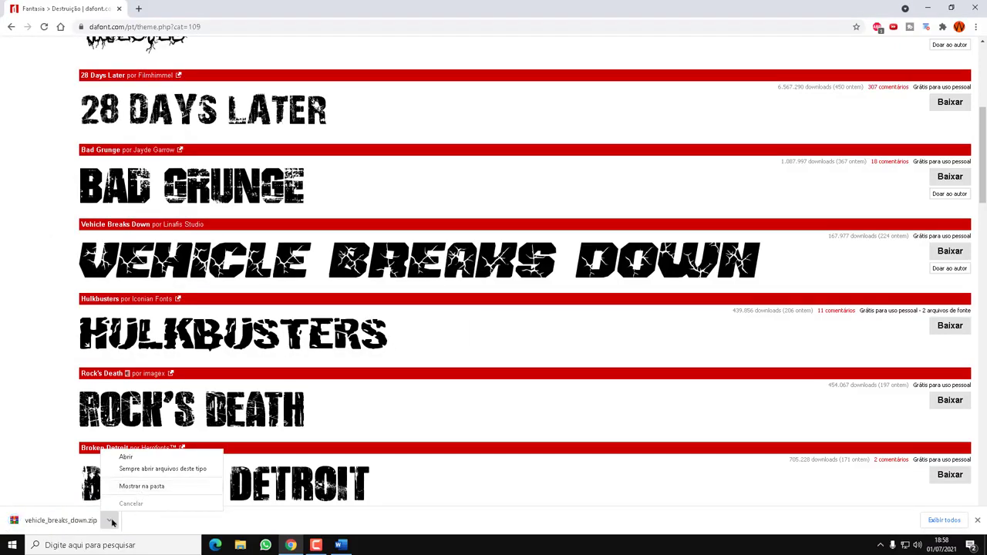
pyautogui.click(141, 487)
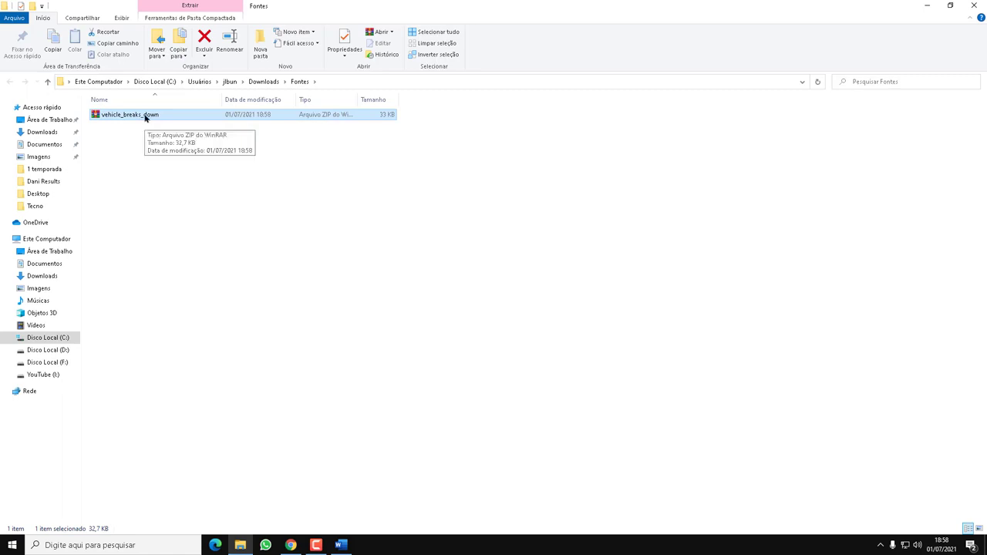
# Type 'winrar' on a new line in the Word document, then delete it.
pyautogui.click(340, 544)
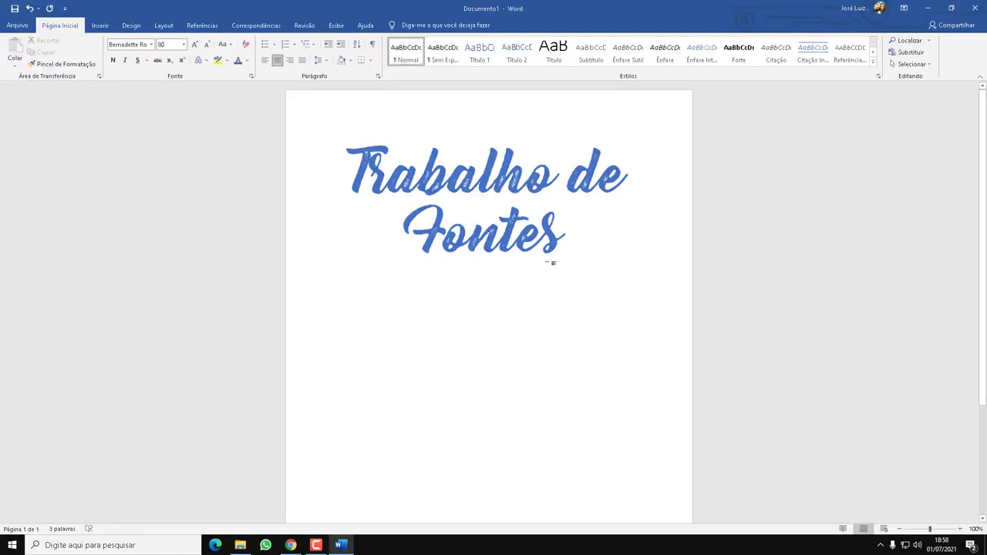
pyautogui.click(239, 545)
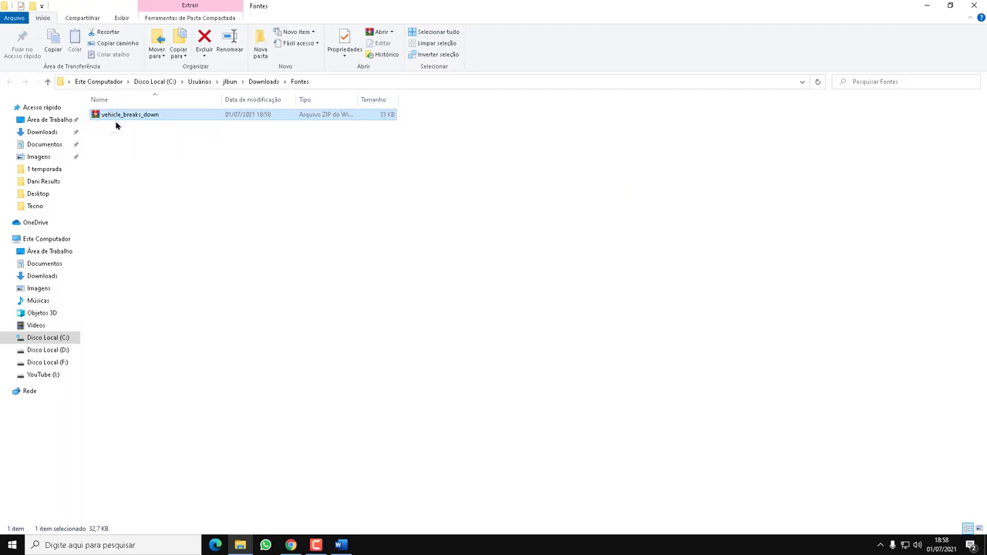
pyautogui.click(340, 545)
pyautogui.press('Return')
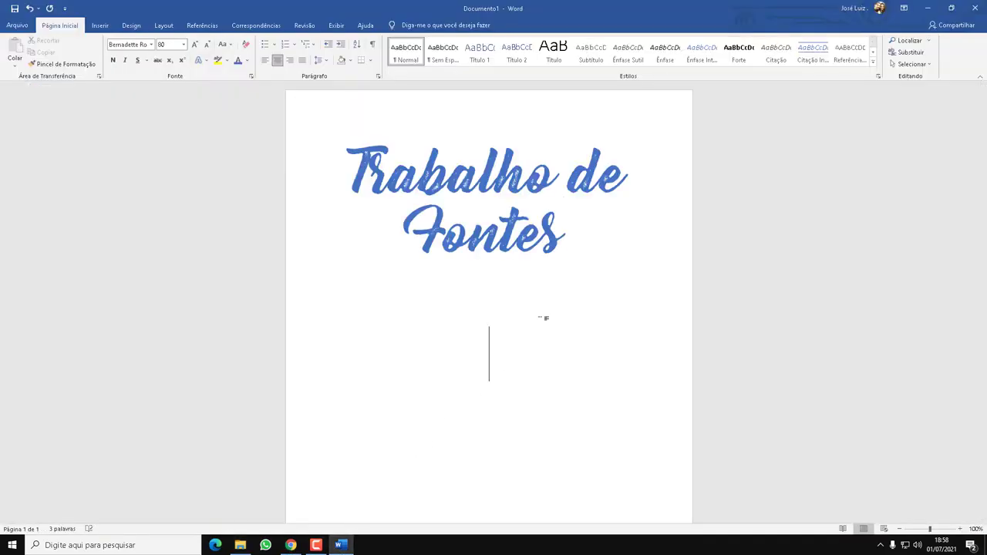
pyautogui.write('winrar')
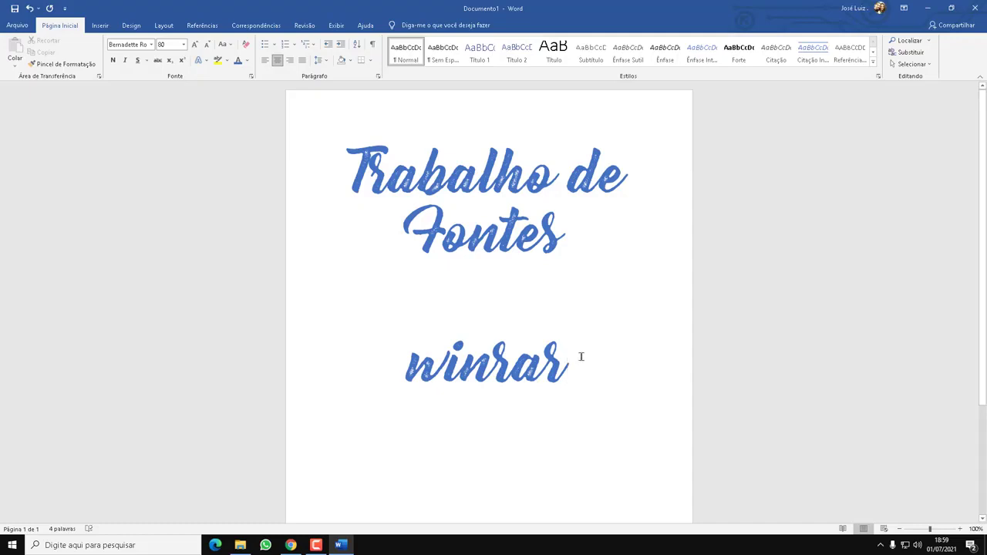
pyautogui.moveTo(581, 356); pyautogui.dragTo(372, 357)
pyautogui.press('Delete')
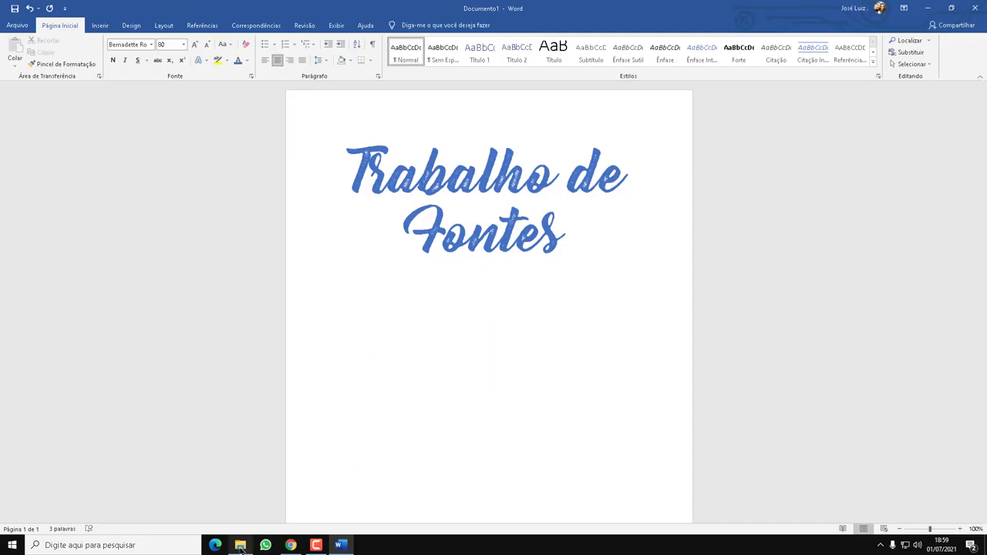
# Extract the vehicle_breaks_down ZIP into its own folder and open that folder.
pyautogui.click(240, 546)
pyautogui.rightClick(111, 118)
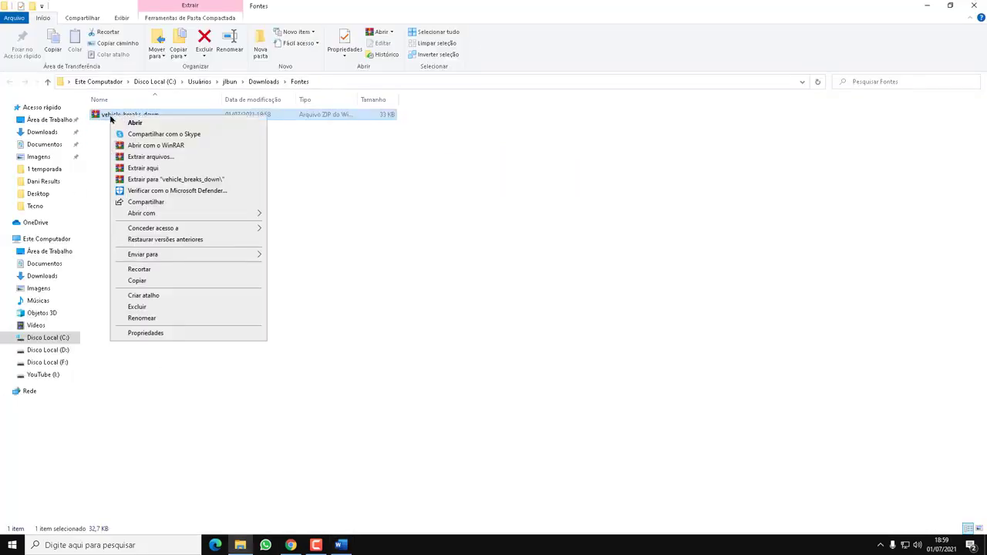
pyautogui.click(182, 182)
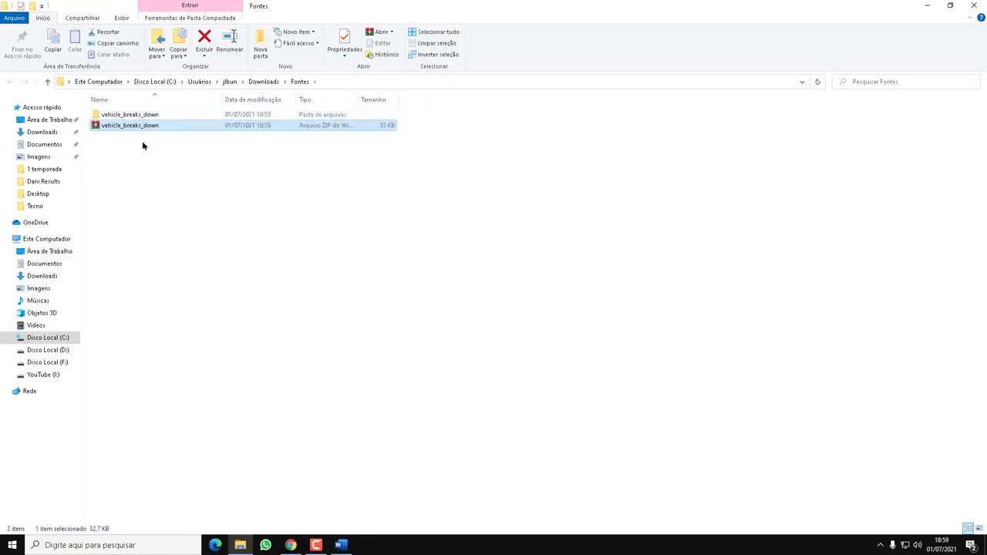
pyautogui.doubleClick(142, 114)
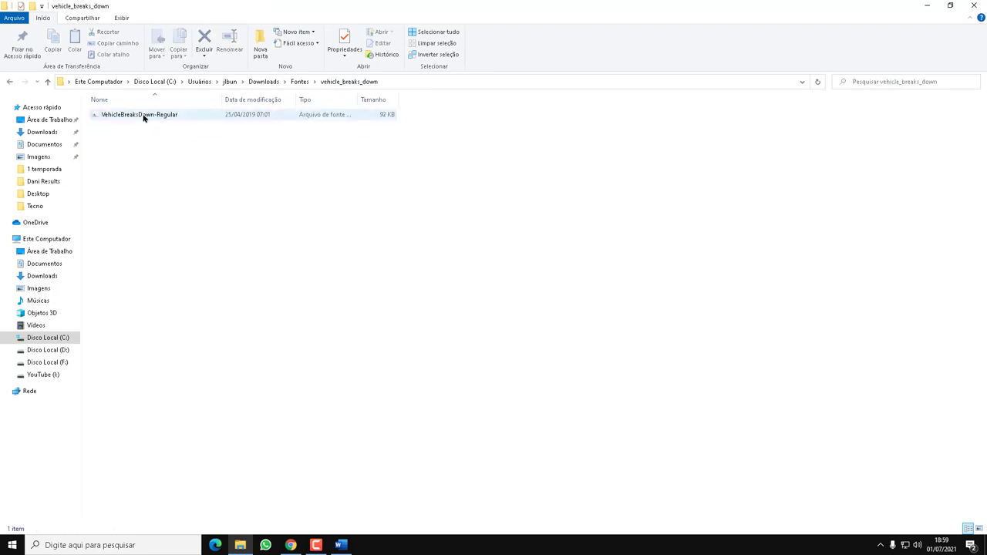
# Install the VehicleBreaksDown-Regular font, then reselect the title in the Word document.
pyautogui.rightClick(129, 115)
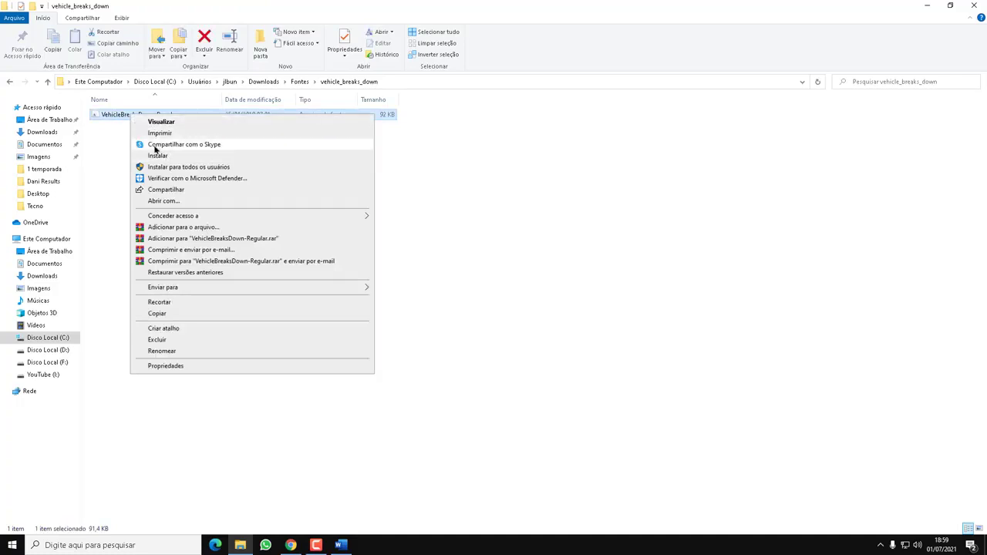
pyautogui.click(159, 157)
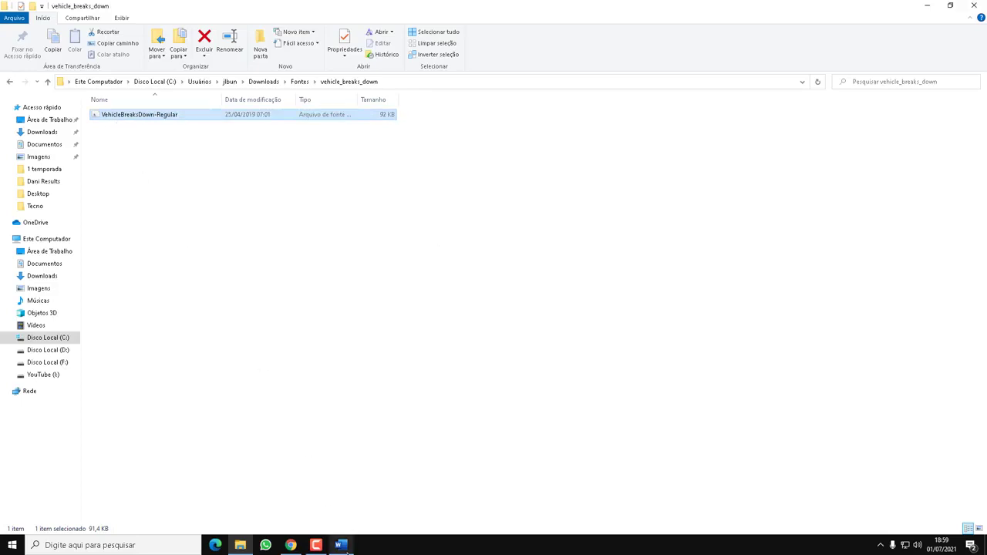
pyautogui.click(340, 545)
pyautogui.moveTo(578, 243); pyautogui.dragTo(343, 171)
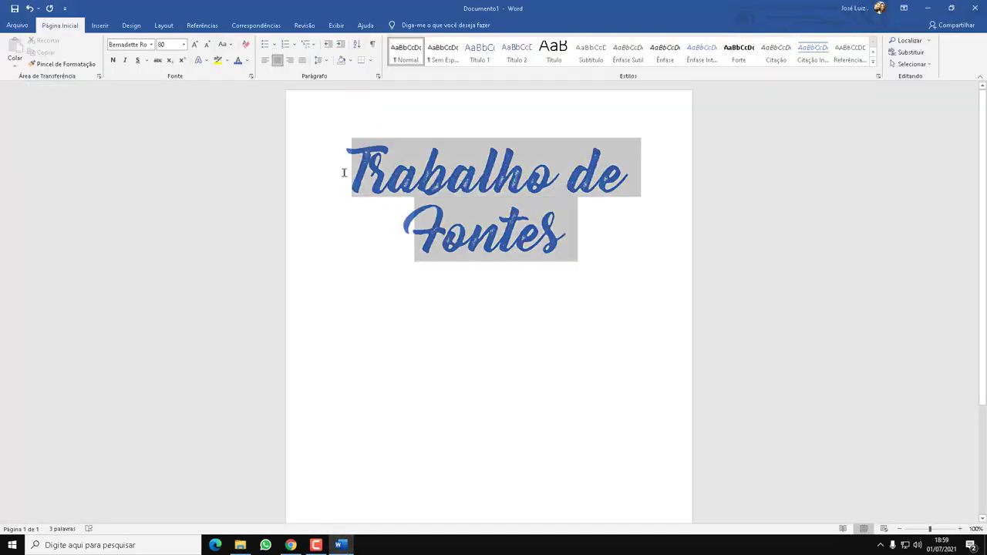
# Enter 'Vh' in the title's font box while checking the font folder window.
pyautogui.click(127, 46)
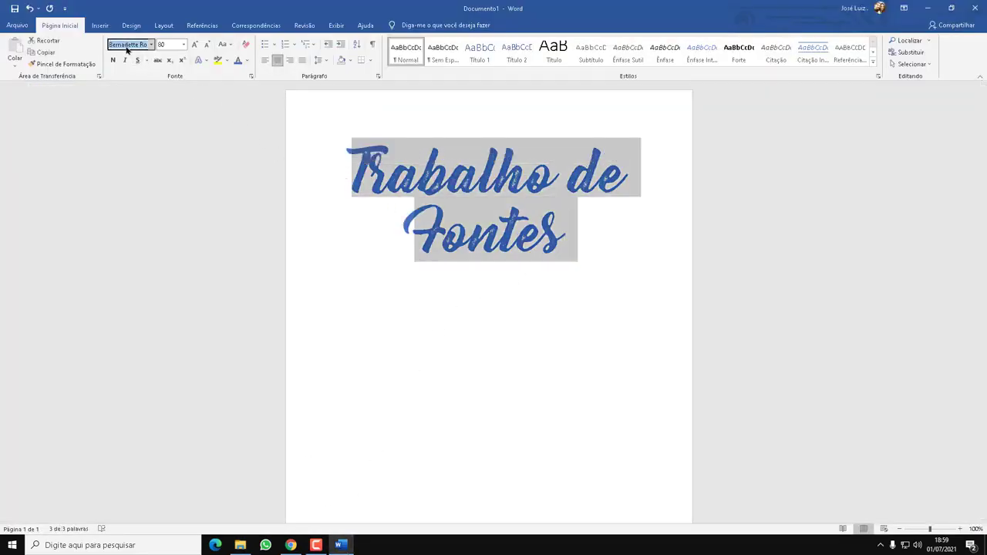
pyautogui.write('V')
pyautogui.write('hi')
pyautogui.click(241, 545)
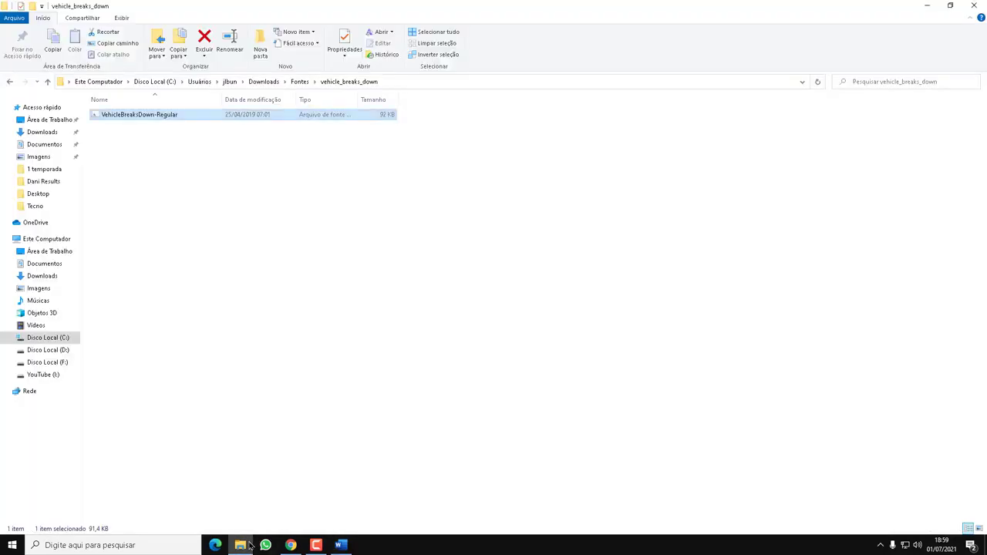
pyautogui.click(249, 546)
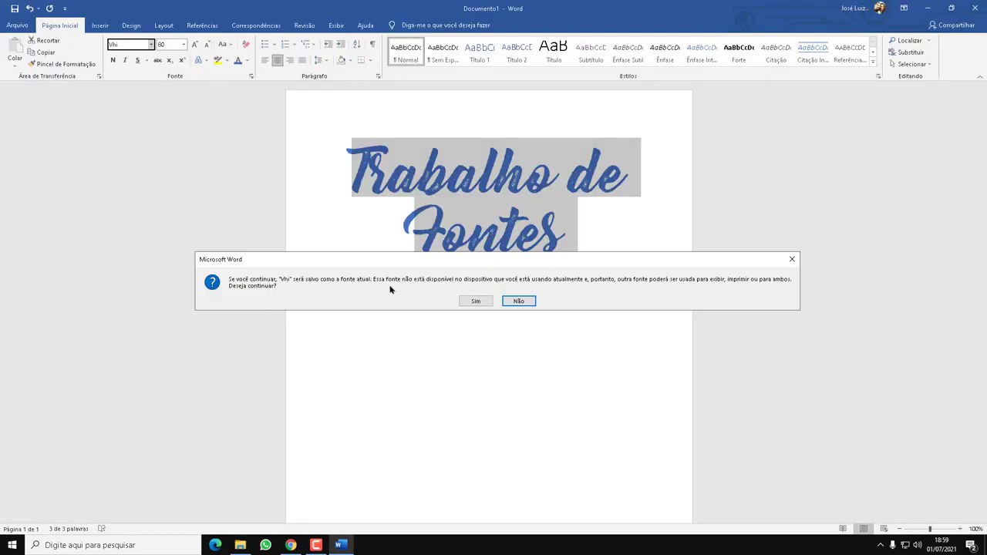
# Decline the 'Vhi' font prompt, keeping Bernadette Rough, and reselect the title.
pyautogui.click(520, 301)
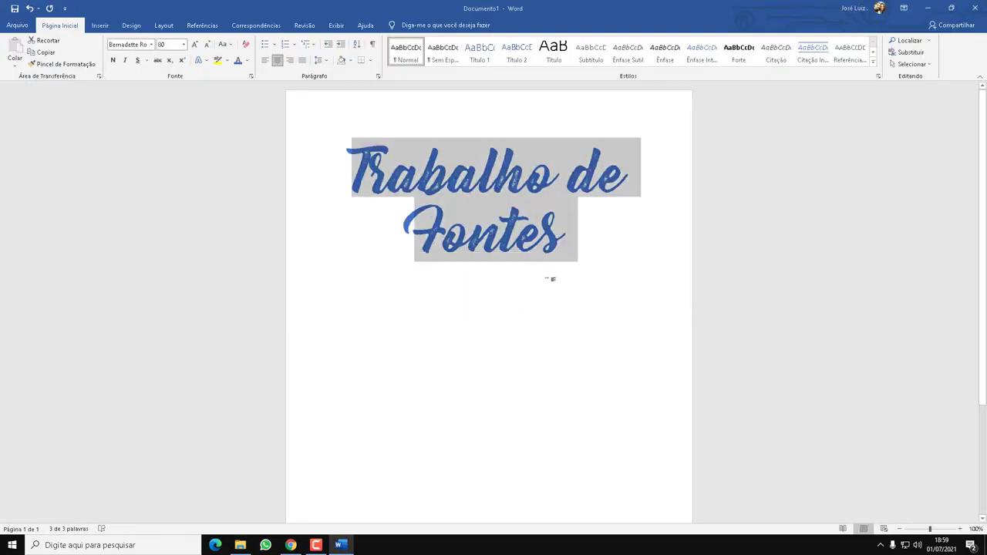
pyautogui.click(577, 265)
pyautogui.moveTo(586, 234); pyautogui.dragTo(292, 188)
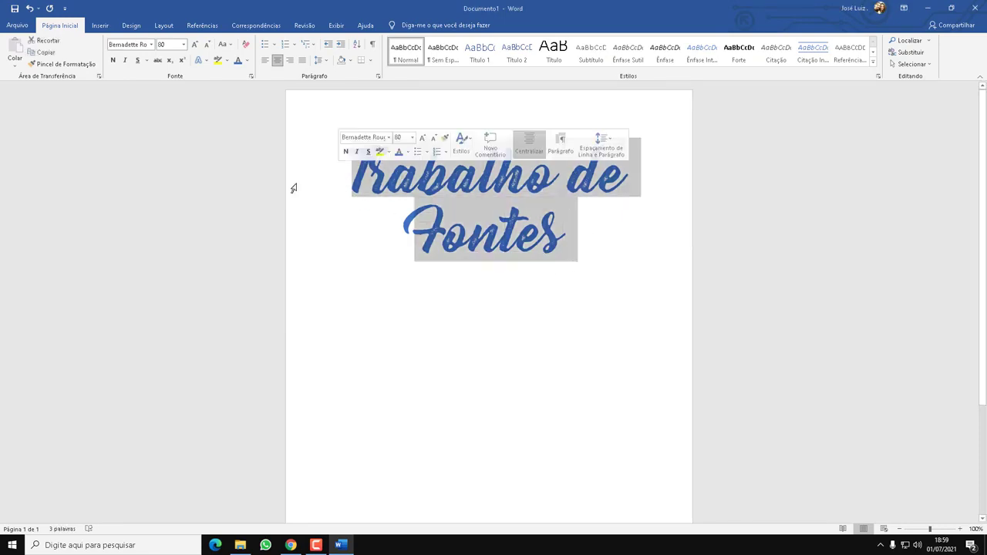
pyautogui.click(240, 545)
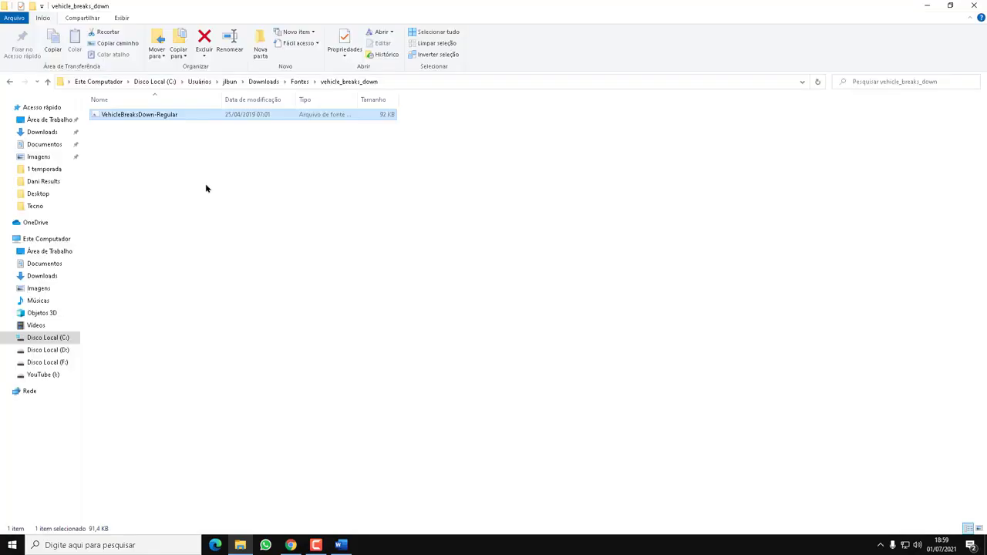
# Install VehicleBreaksDown-Regular without replacing the existing copy, then select 'Fontes' in the Word title.
pyautogui.rightClick(138, 116)
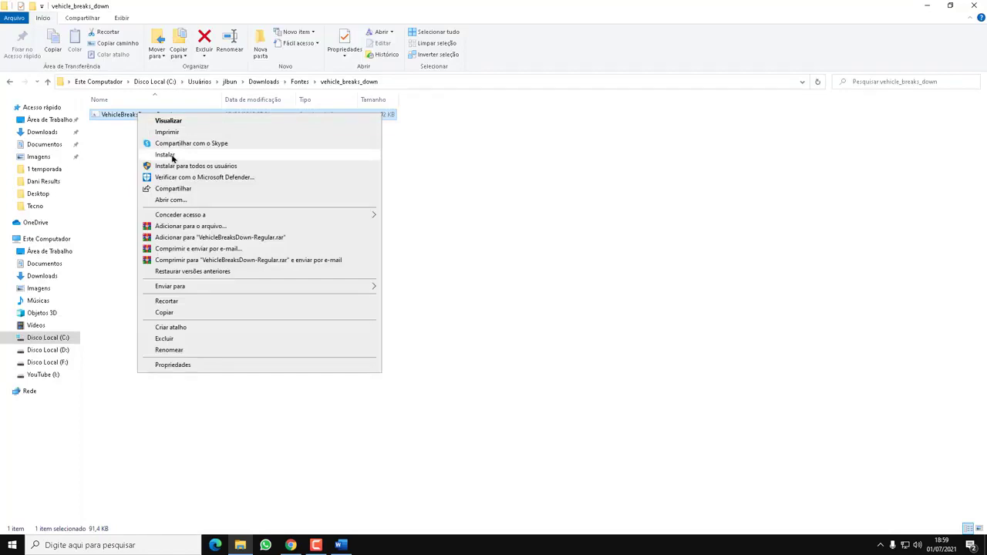
pyautogui.click(165, 155)
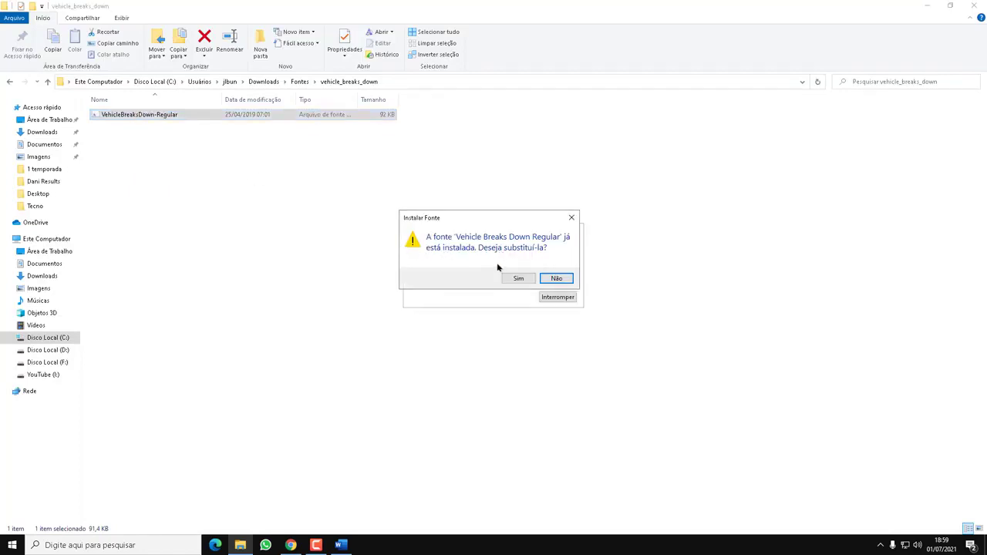
pyautogui.click(556, 279)
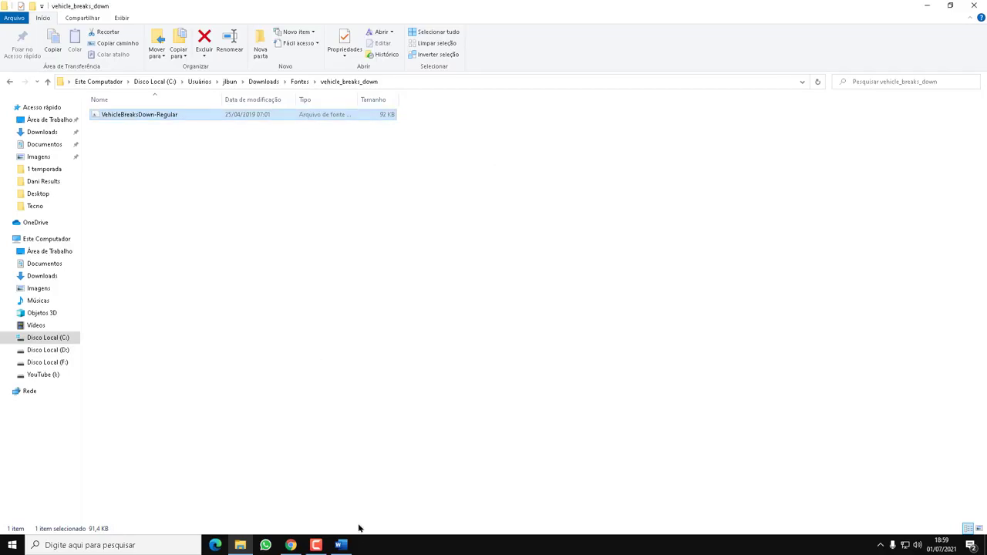
pyautogui.click(340, 545)
pyautogui.moveTo(568, 242)
pyautogui.mouseDown()
pyautogui.moveTo(343, 200)
pyautogui.moveTo(339, 177)
pyautogui.mouseUp()
# Apply the Vehicle Breaks Down font at size 72 to the title.
pyautogui.click(136, 46)
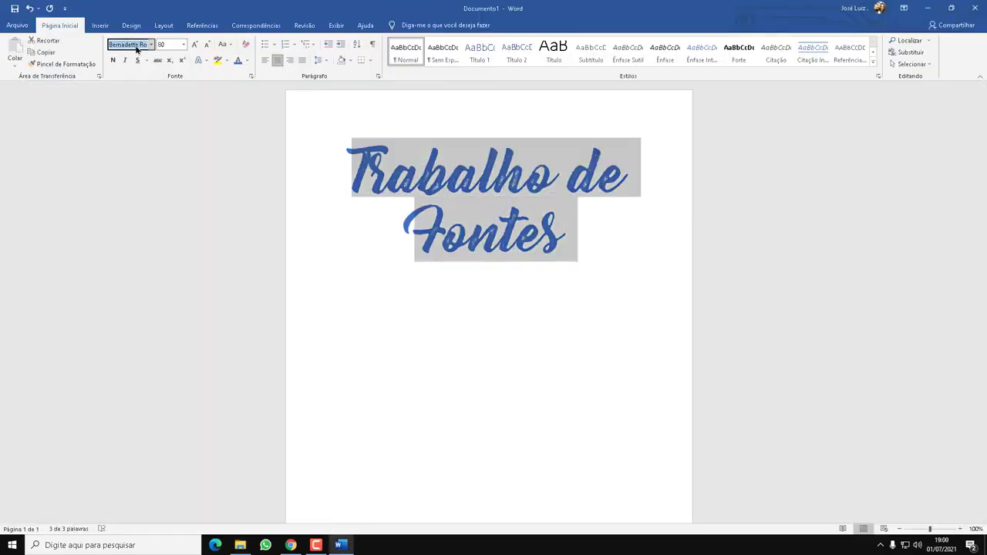
pyautogui.write('Vehicle Breaks')
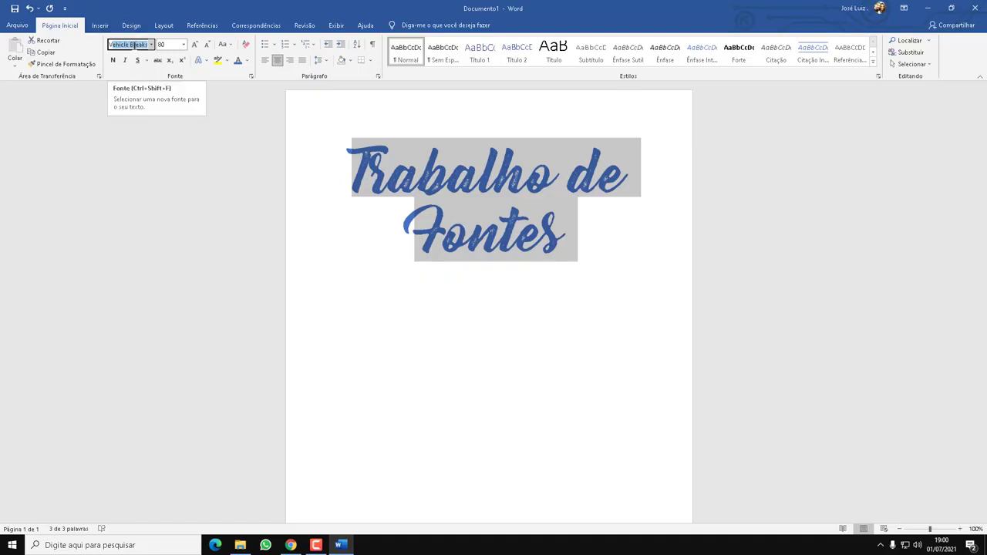
pyautogui.press('Return')
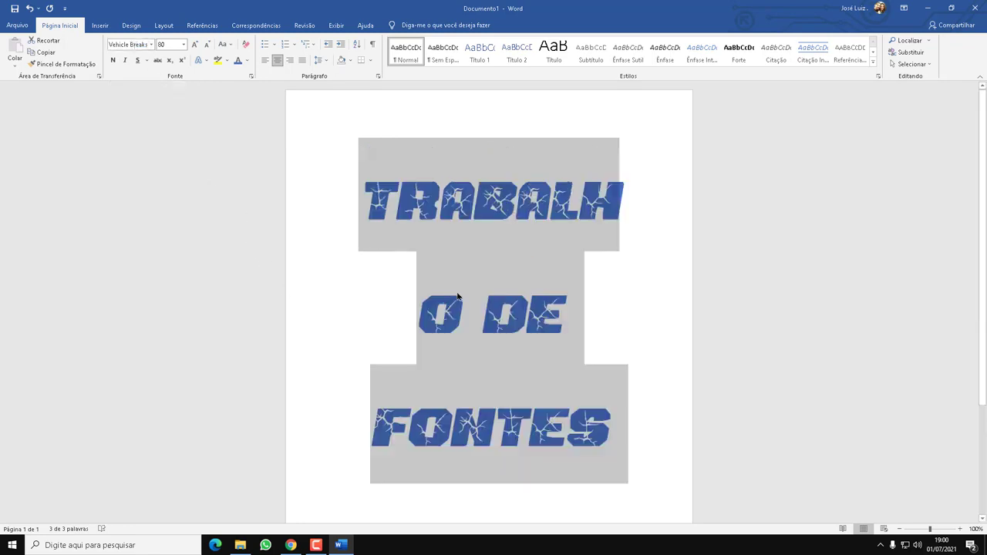
pyautogui.click(185, 44)
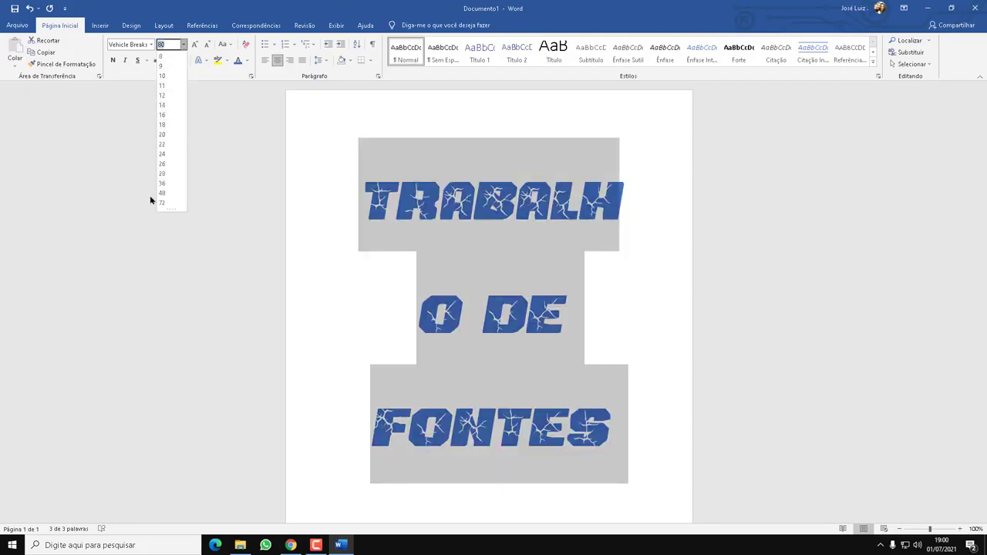
pyautogui.click(162, 204)
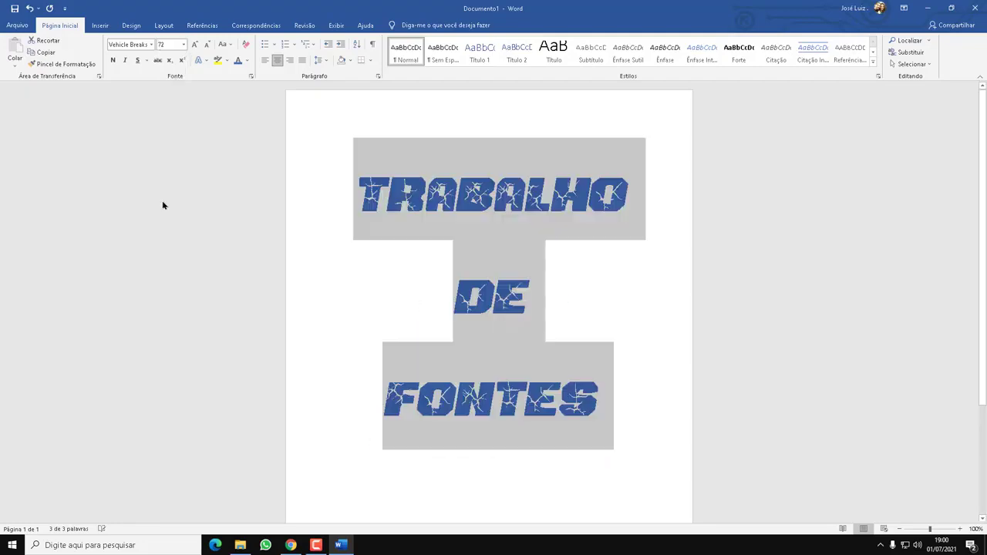
# Reselect the whole Trabalho de Fontes title and colour it red.
pyautogui.click(630, 324)
pyautogui.moveTo(629, 399); pyautogui.dragTo(339, 224)
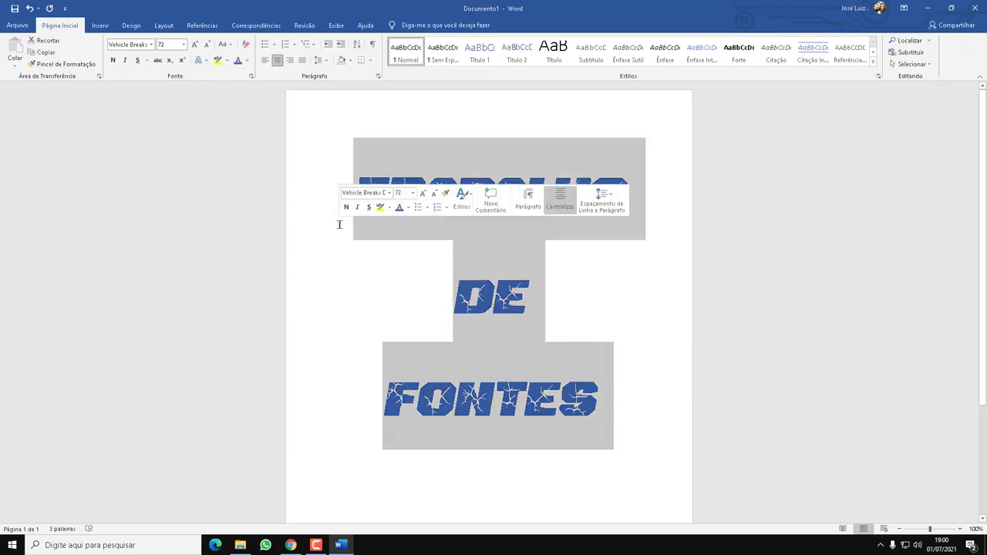
pyautogui.click(247, 60)
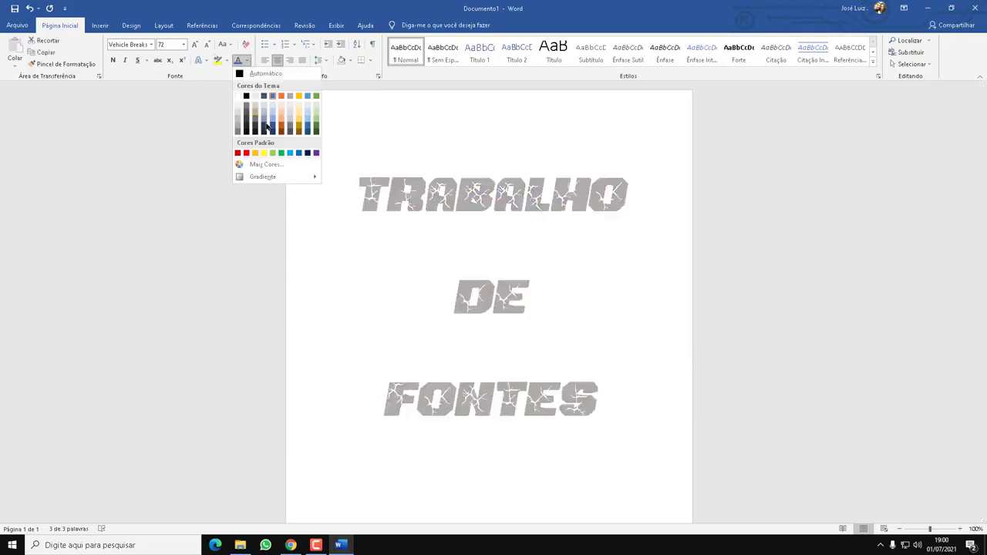
pyautogui.click(248, 153)
pyautogui.click(627, 337)
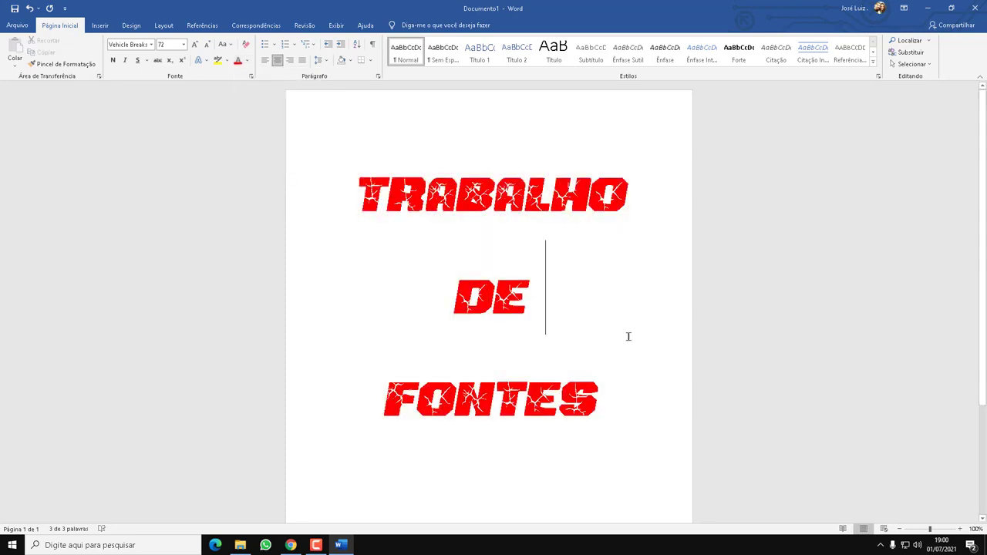
pyautogui.scroll(-1, 628, 337)
pyautogui.scroll(1, 627, 337)
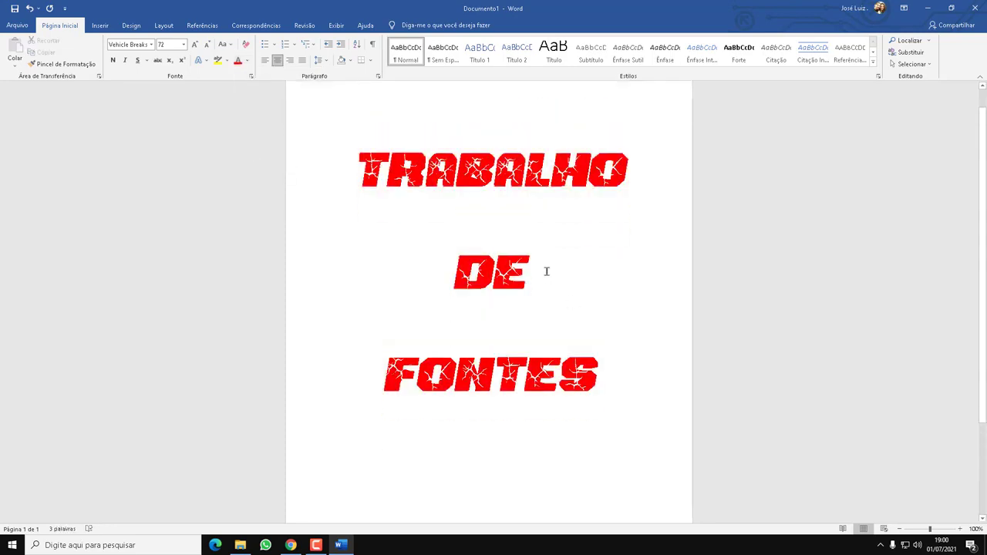
# On DaFont, open the Fogo, Gelo font category.
pyautogui.click(290, 545)
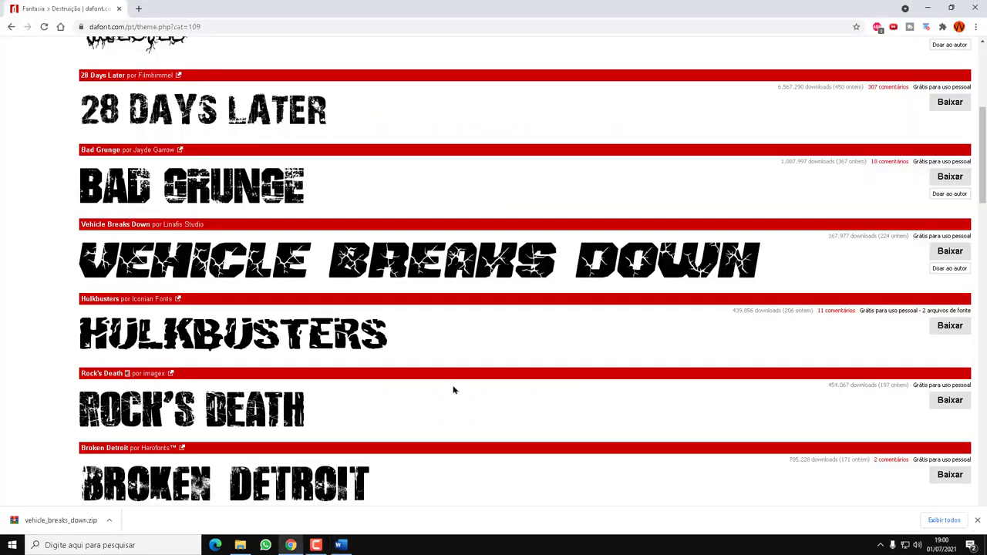
pyautogui.scroll(-3, 481, 330)
pyautogui.scroll(-5, 480, 330)
pyautogui.scroll(-3, 480, 330)
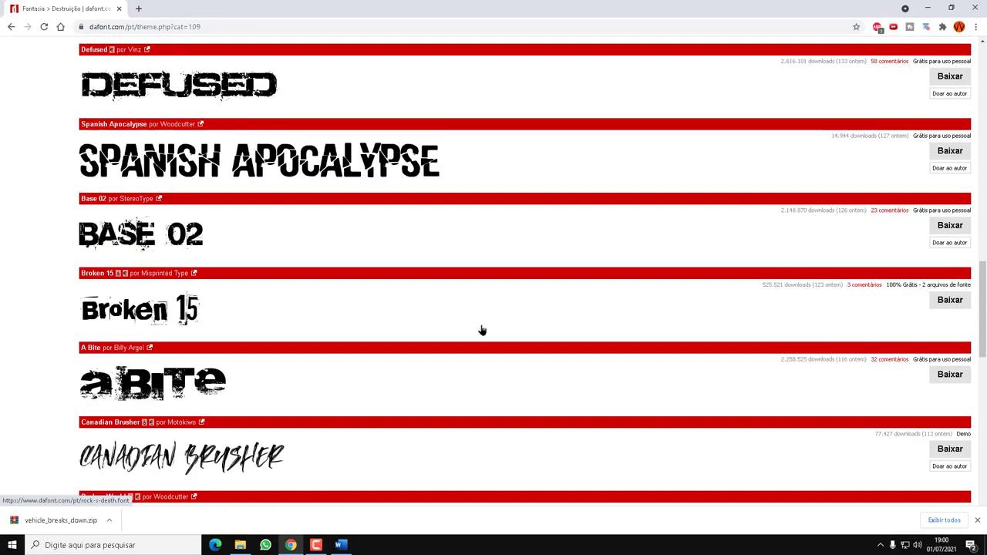
pyautogui.scroll(3, 478, 331)
pyautogui.scroll(4, 470, 331)
pyautogui.scroll(5, 460, 339)
pyautogui.scroll(2, 432, 342)
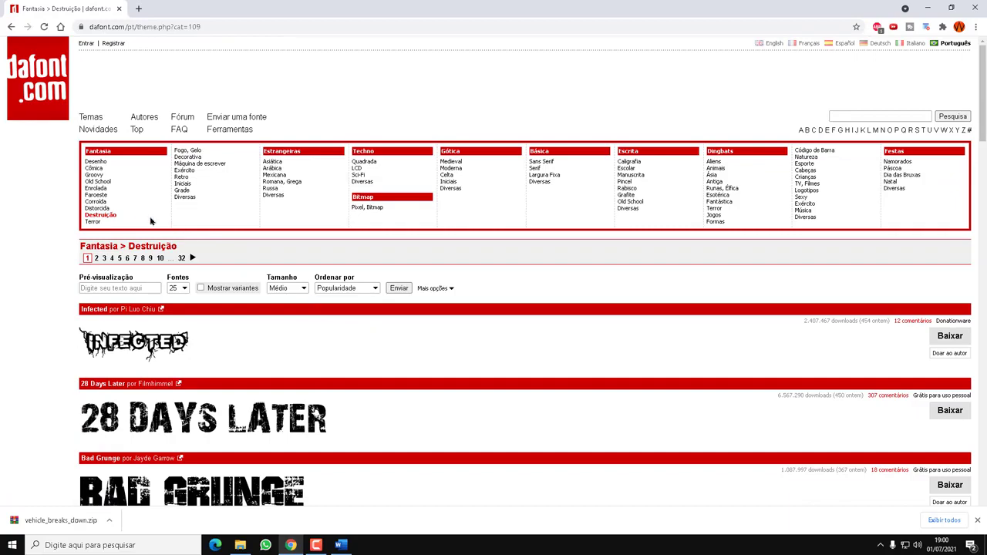
pyautogui.click(195, 153)
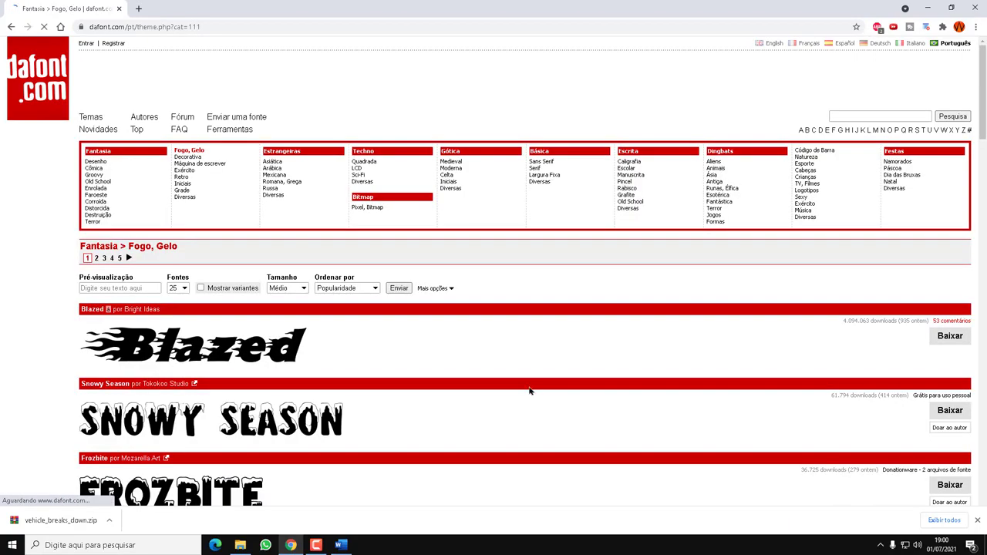
# Start downloading Play With Fire, but cancel the save dialog.
pyautogui.scroll(-2, 532, 389)
pyautogui.scroll(-2, 531, 387)
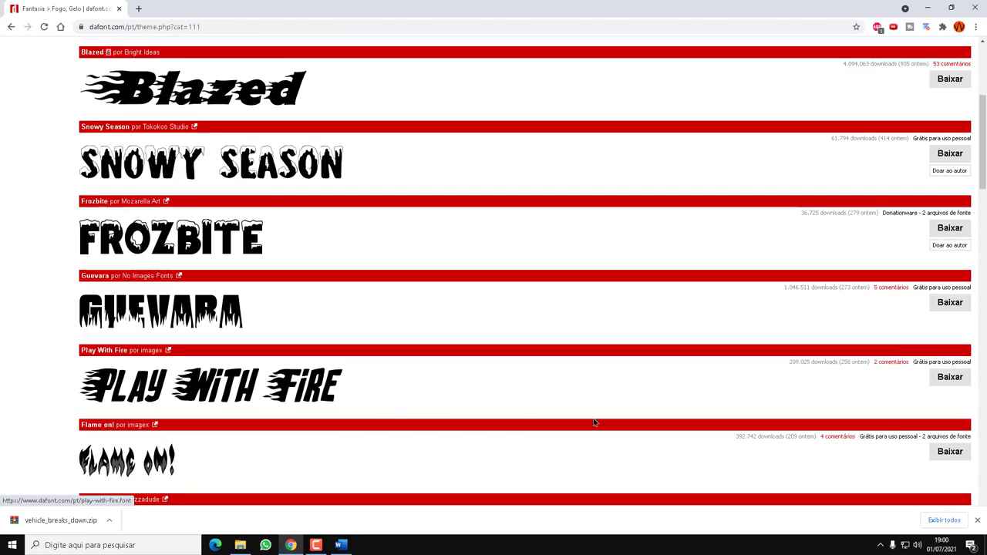
pyautogui.click(947, 377)
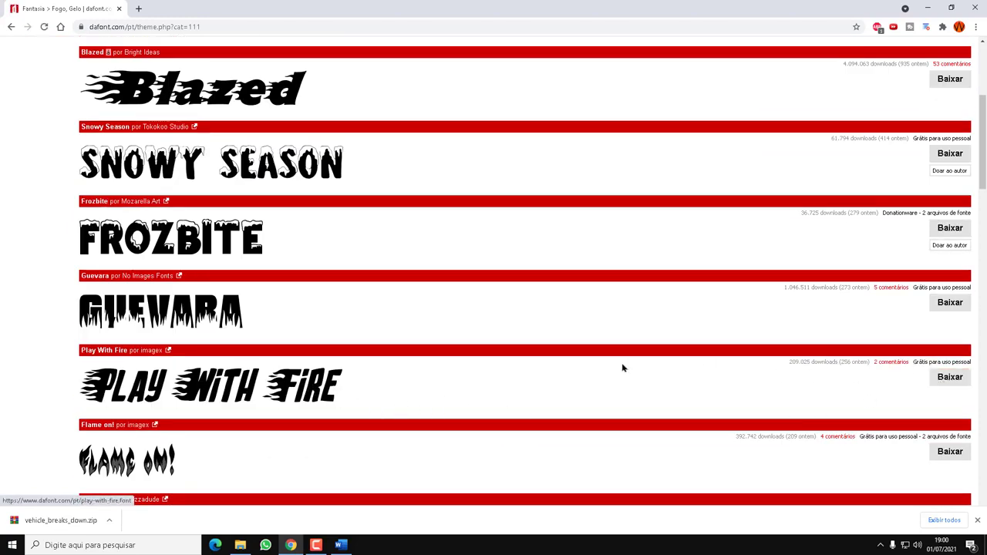
pyautogui.click(460, 352)
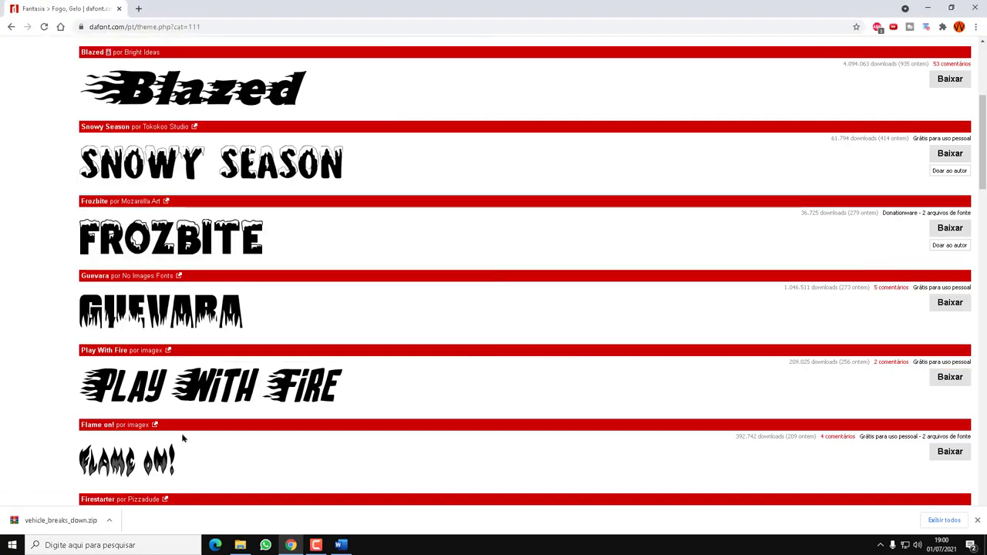
pyautogui.click(976, 27)
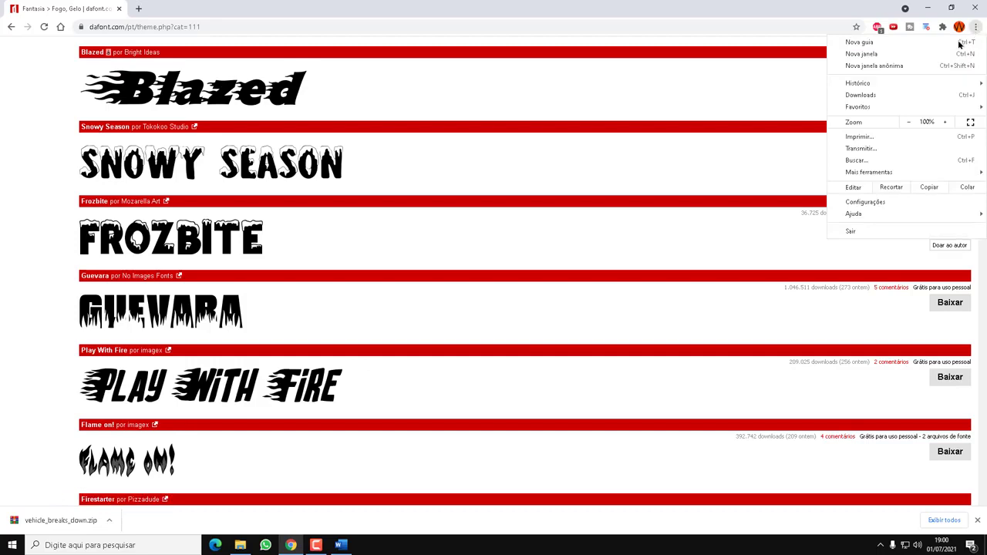
# In Chrome's advanced settings, toggle 'Perguntar onde salvar cada arquivo' off and back on.
pyautogui.click(885, 202)
pyautogui.scroll(-2, 852, 228)
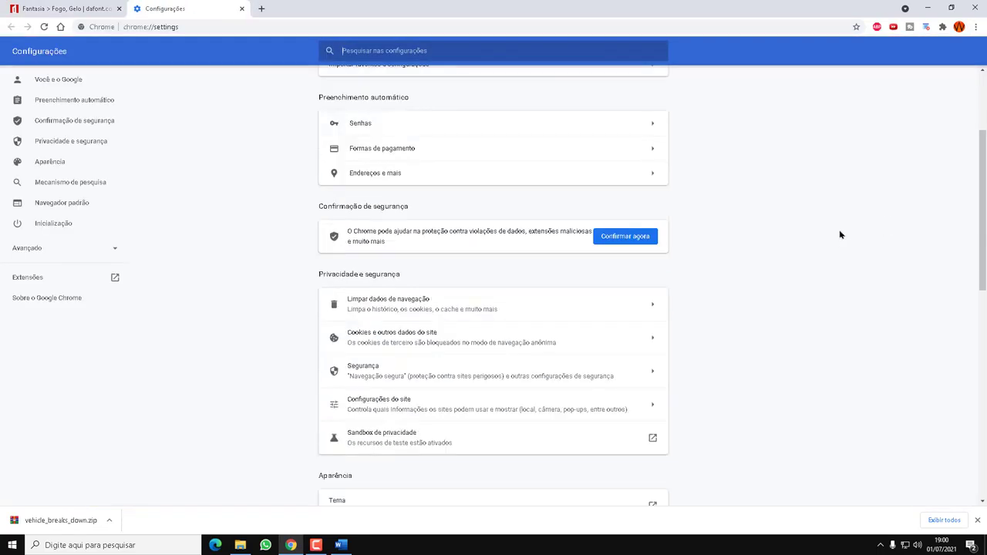
pyautogui.scroll(-2, 846, 231)
pyautogui.scroll(-2, 841, 235)
pyautogui.scroll(-1, 840, 235)
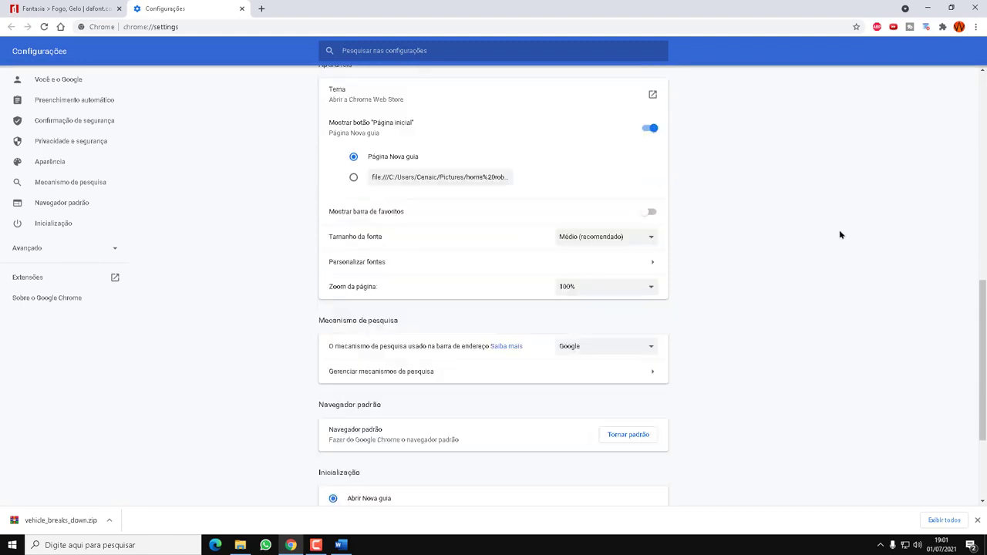
pyautogui.scroll(-2, 841, 234)
pyautogui.scroll(-1, 841, 234)
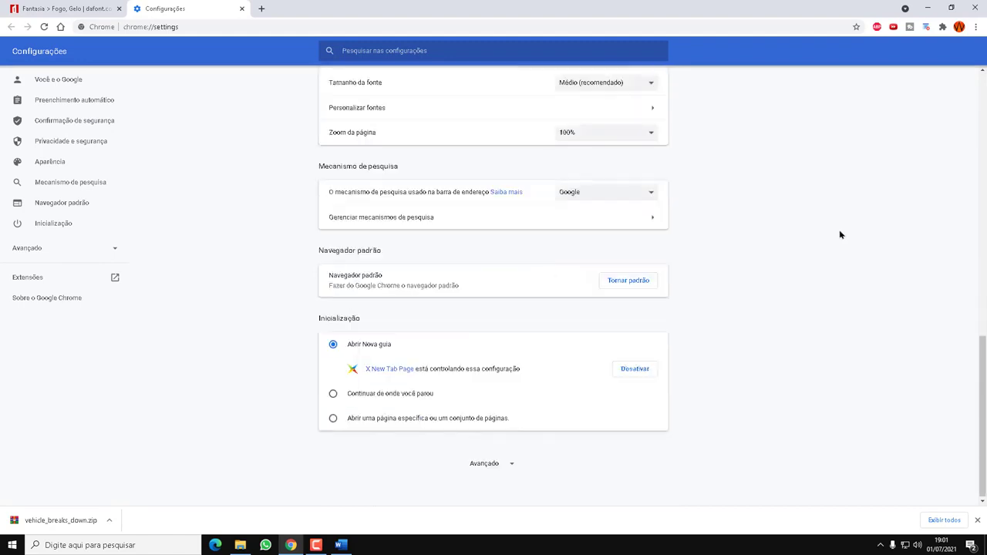
pyautogui.click(485, 464)
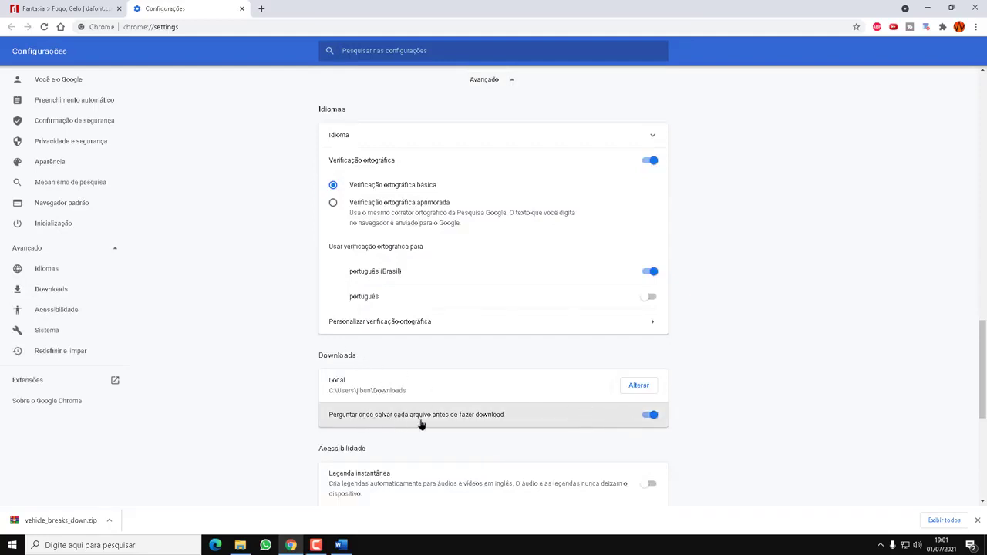
pyautogui.click(651, 417)
pyautogui.click(653, 417)
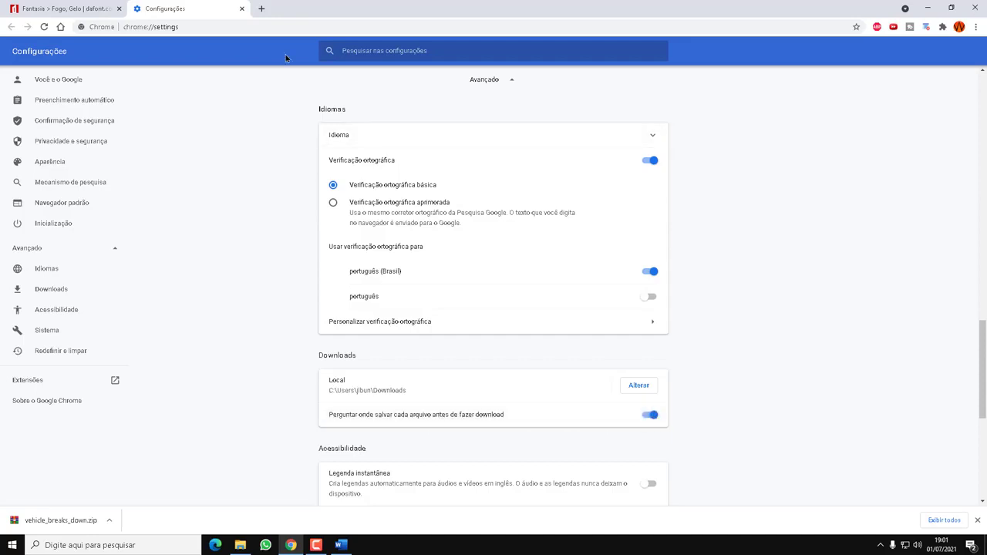
pyautogui.click(241, 9)
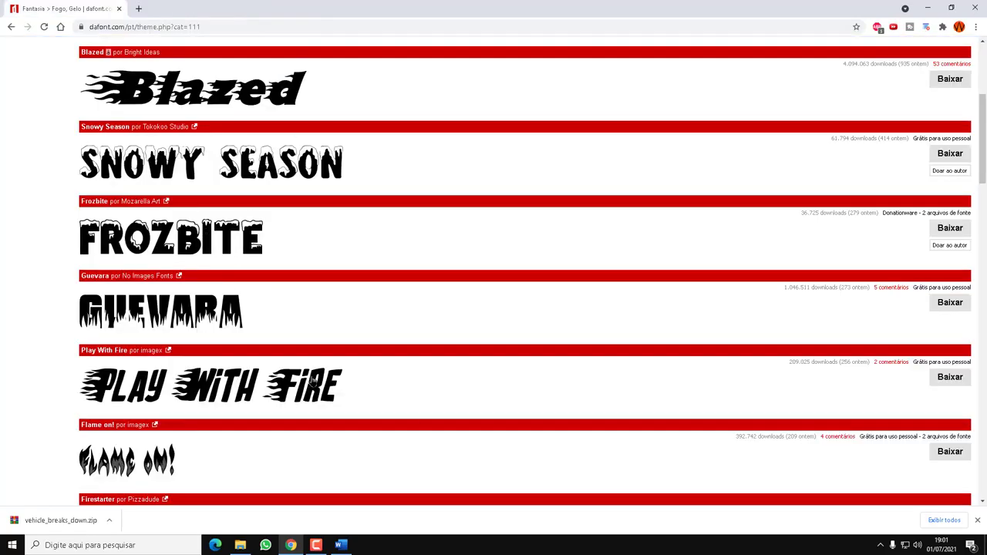
# Download the Play With Fire zip, saving it into Downloads > Fontes.
pyautogui.click(949, 377)
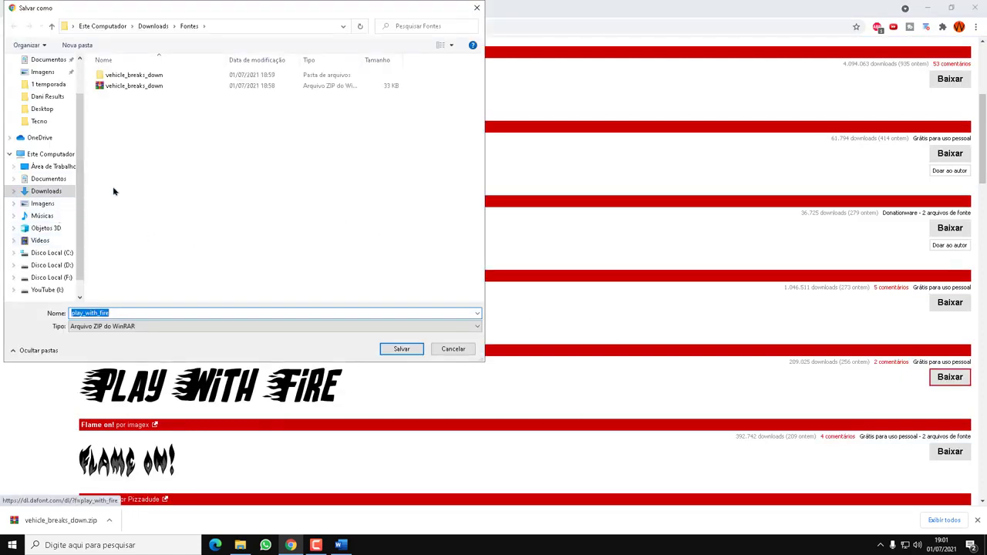
pyautogui.click(46, 190)
pyautogui.doubleClick(238, 112)
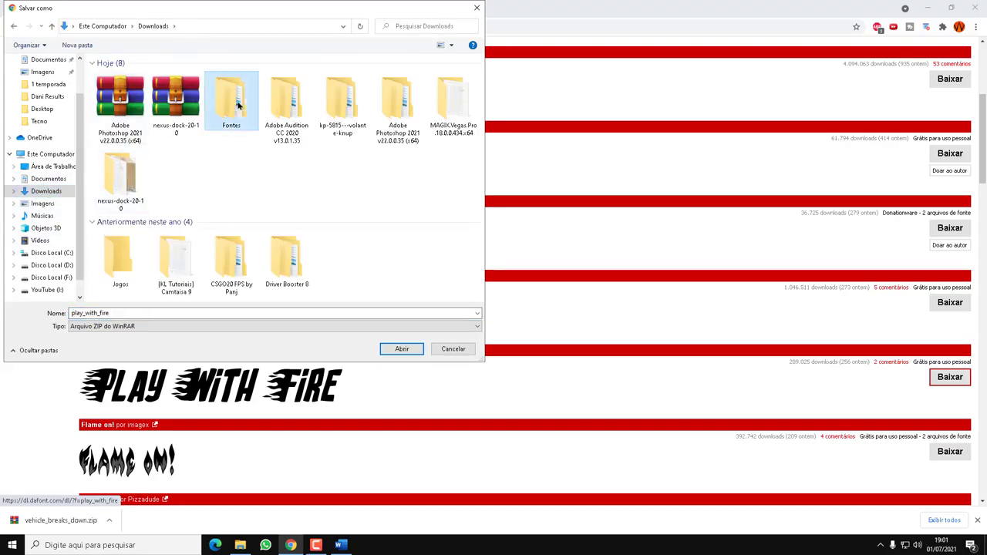
pyautogui.click(414, 349)
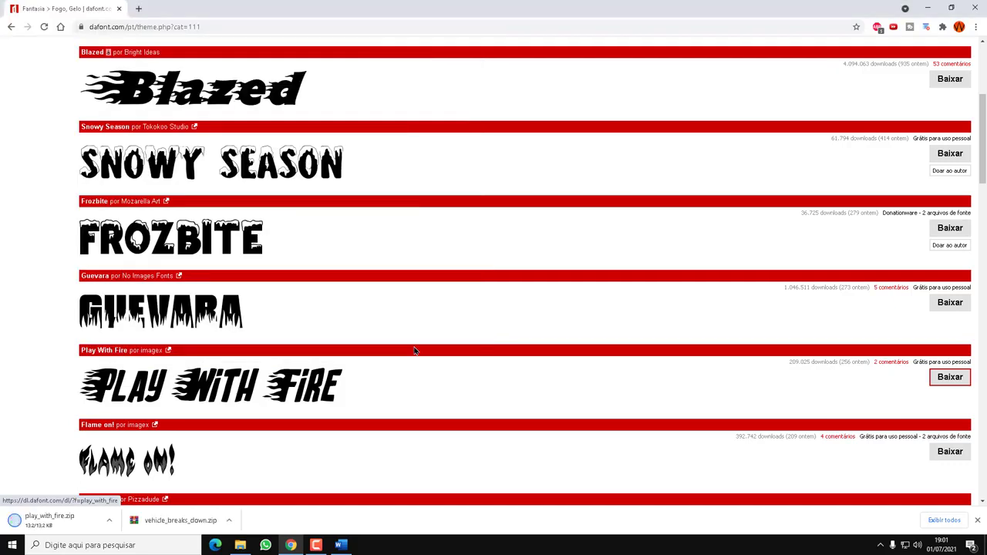
# In Fontes, extract play_with_fire.zip into a play_with_fire folder.
pyautogui.click(237, 545)
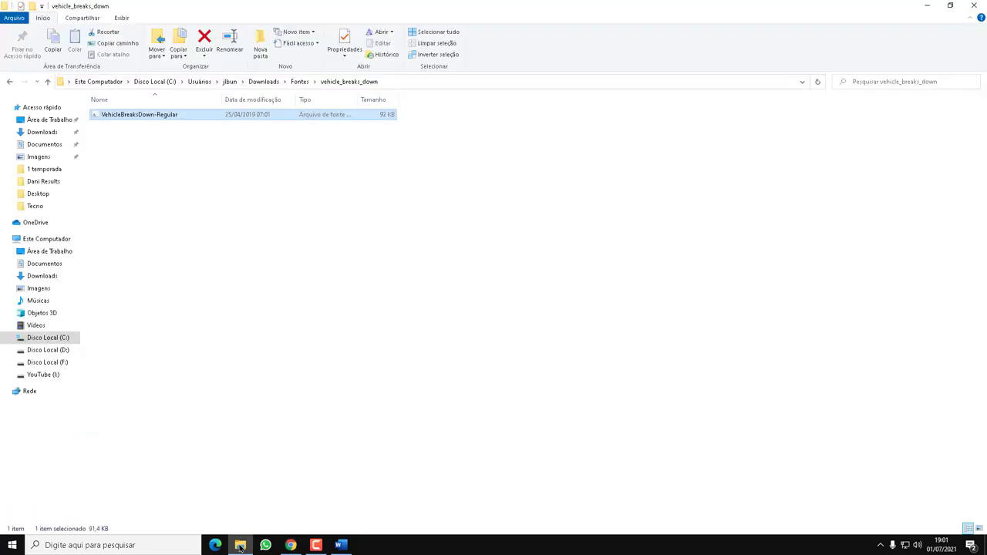
pyautogui.click(47, 81)
pyautogui.rightClick(125, 127)
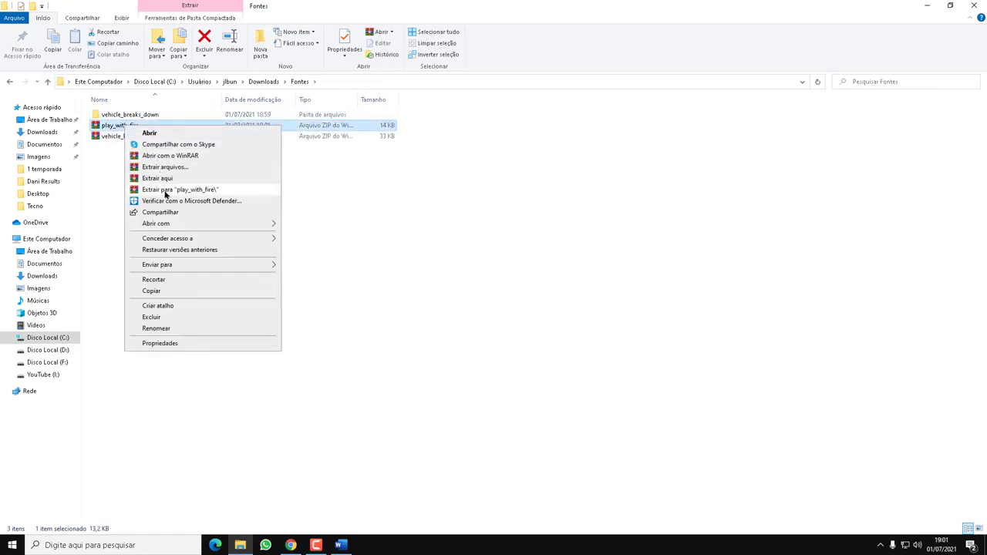
pyautogui.click(165, 191)
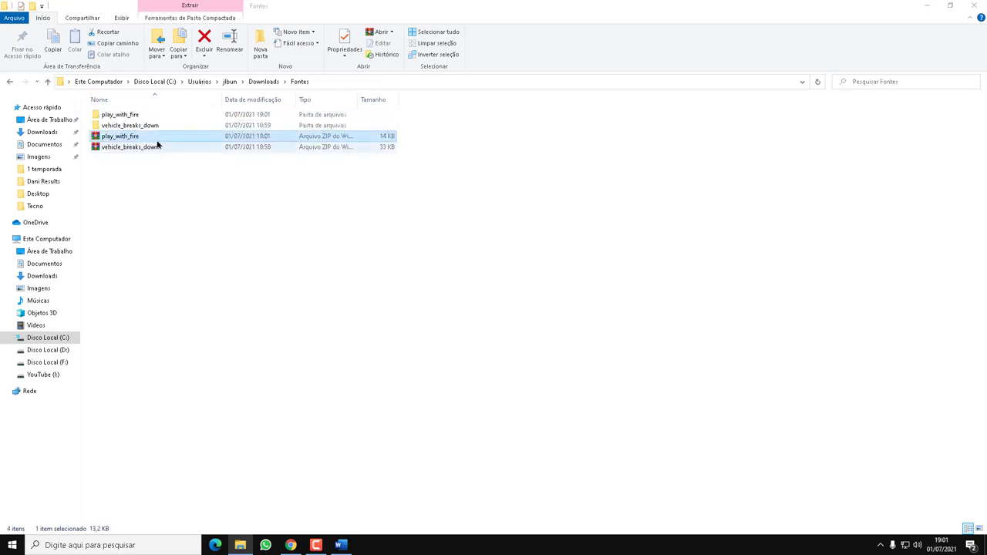
# Install the Play With Fire font from the extracted folder and return to Word.
pyautogui.doubleClick(139, 117)
pyautogui.rightClick(127, 119)
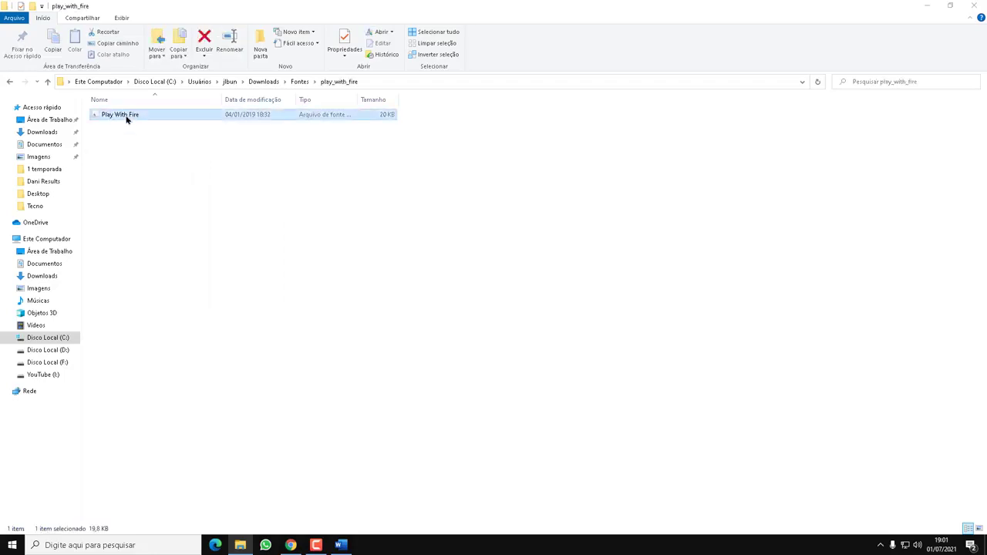
pyautogui.click(154, 157)
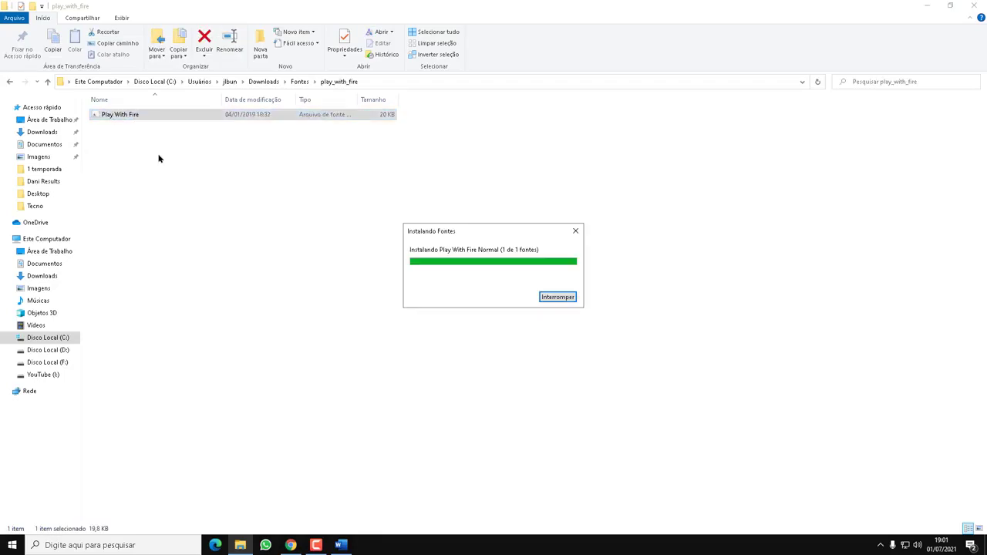
pyautogui.click(342, 546)
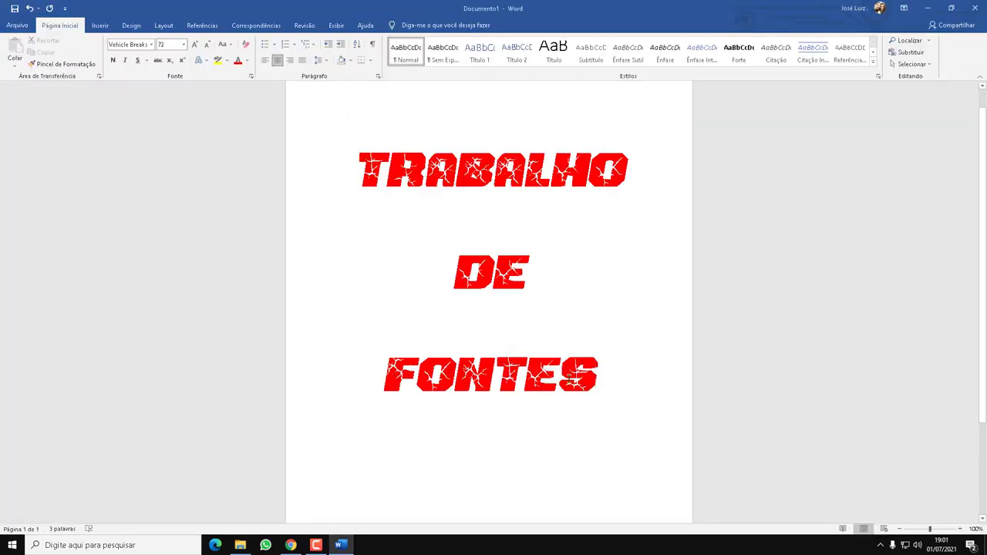
# Apply the Play With Fire font to the whole TRABALHO DE FONTES title.
pyautogui.moveTo(616, 391); pyautogui.dragTo(361, 203)
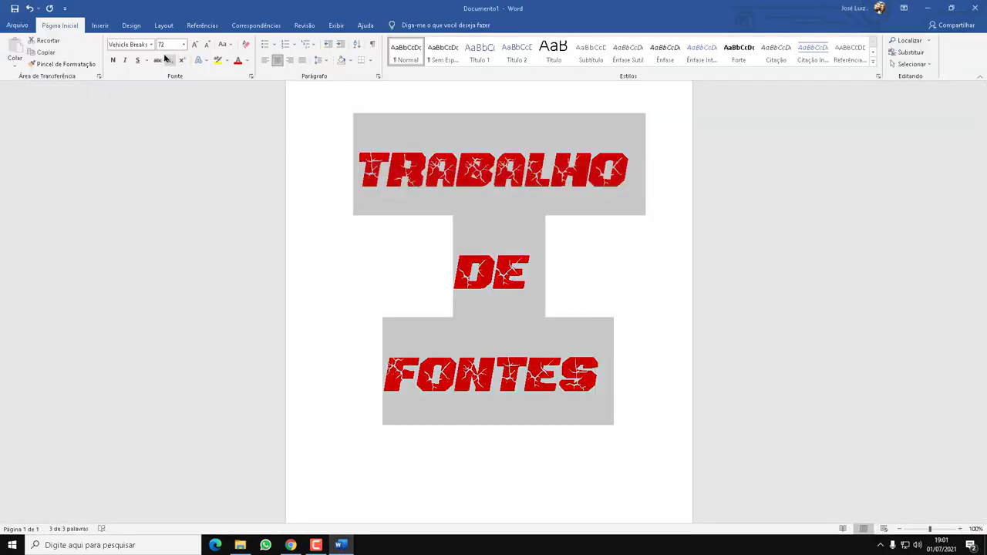
pyautogui.click(142, 46)
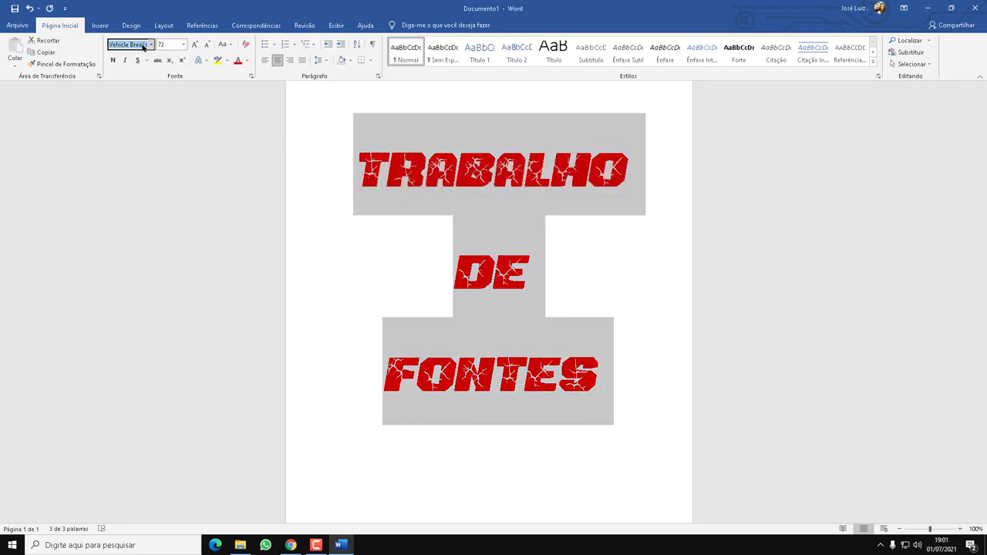
pyautogui.write('O')
pyautogui.write('Play With Fi')
pyautogui.press('Return')
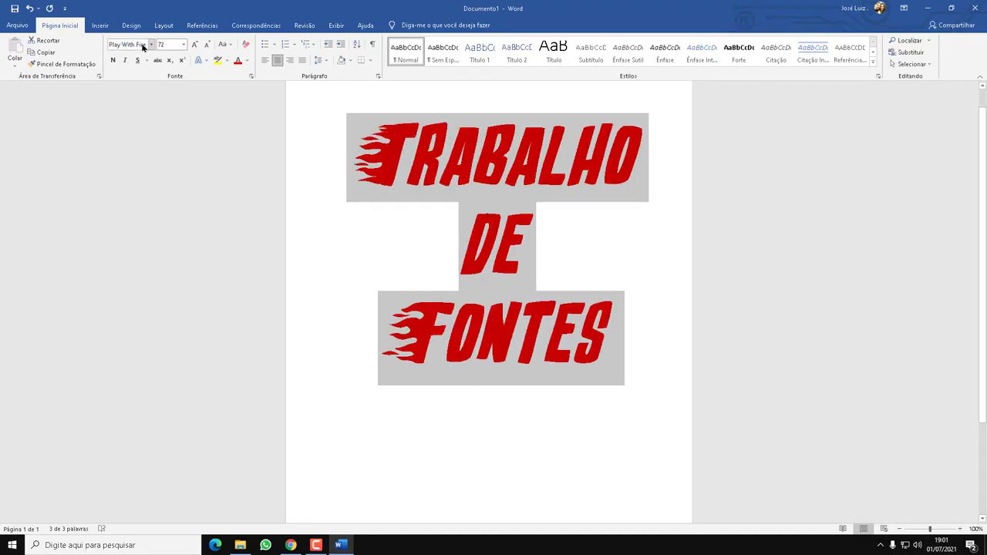
# Select the letters ONTES following the initial F.
pyautogui.click(469, 313)
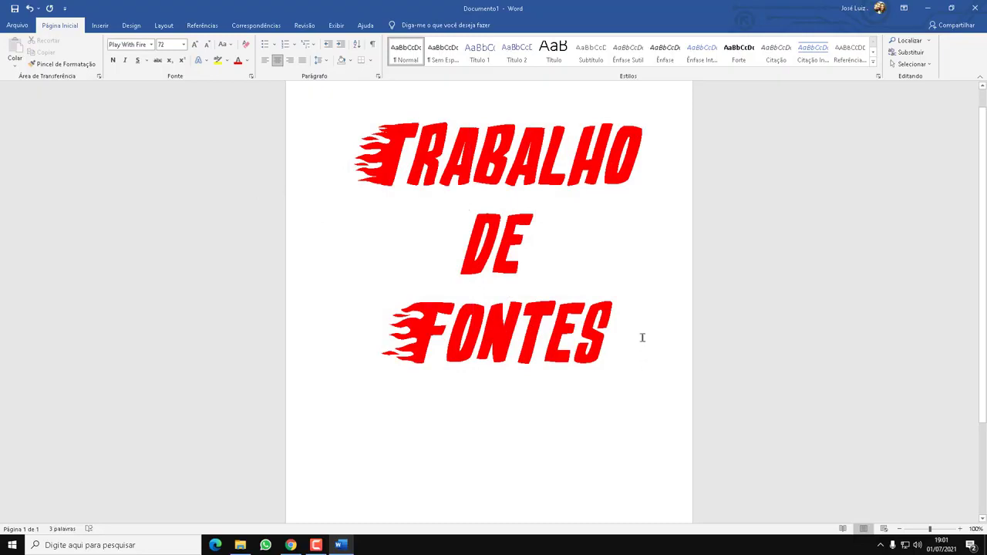
pyautogui.moveTo(641, 337); pyautogui.dragTo(442, 341)
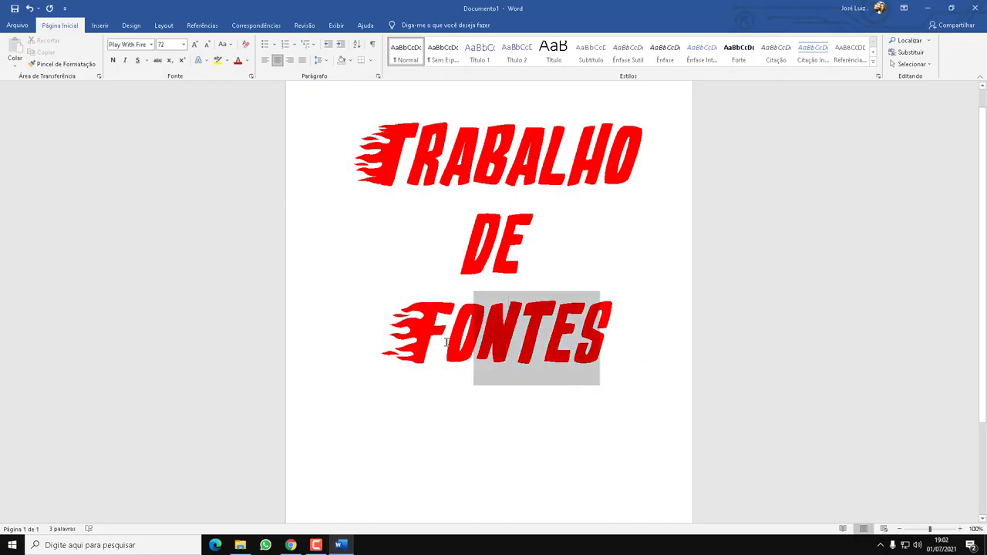
pyautogui.click(471, 187)
pyautogui.moveTo(601, 340); pyautogui.dragTo(453, 349)
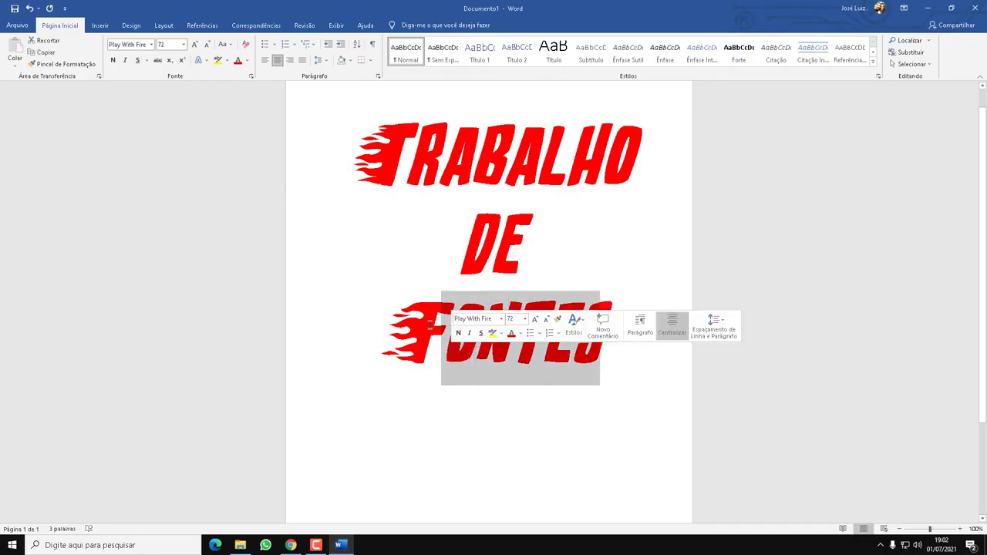
# Colour ONTES and DE yellow, undoing an accidental line move.
pyautogui.click(246, 60)
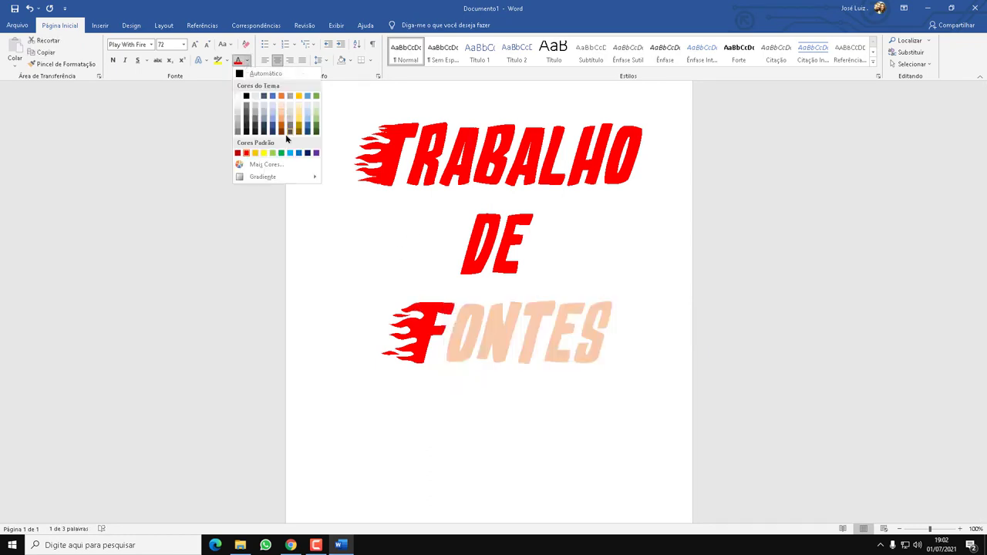
pyautogui.click(264, 153)
pyautogui.click(473, 381)
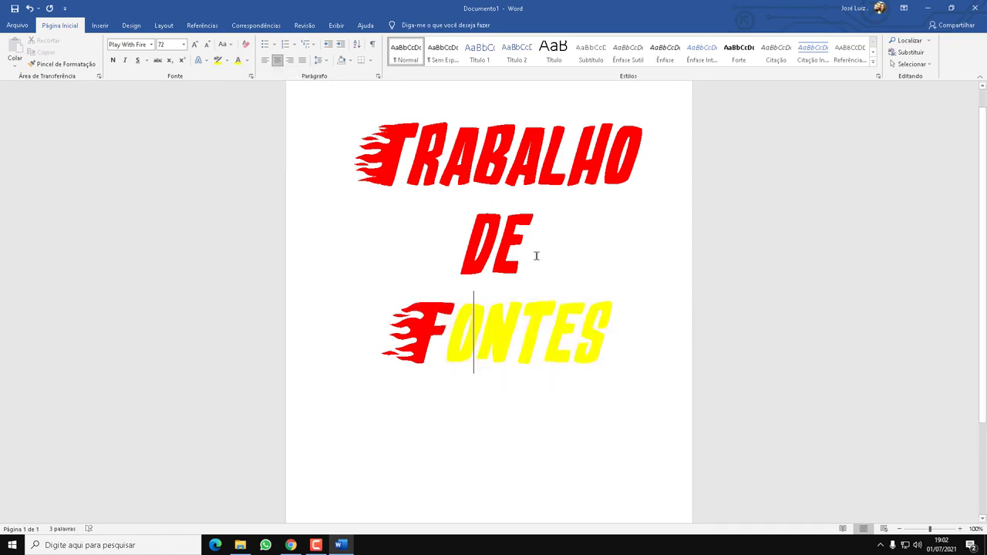
pyautogui.moveTo(537, 243); pyautogui.dragTo(478, 244)
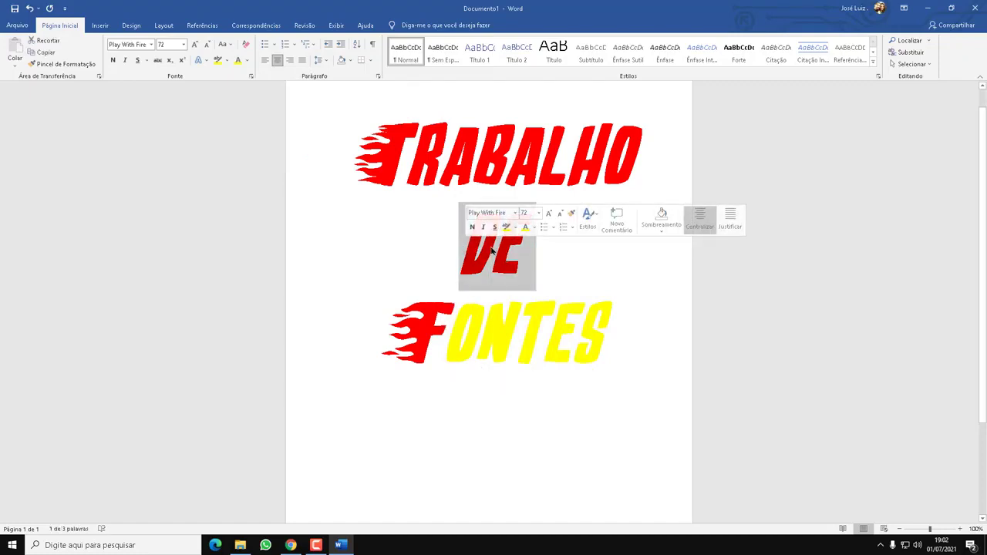
pyautogui.click(238, 64)
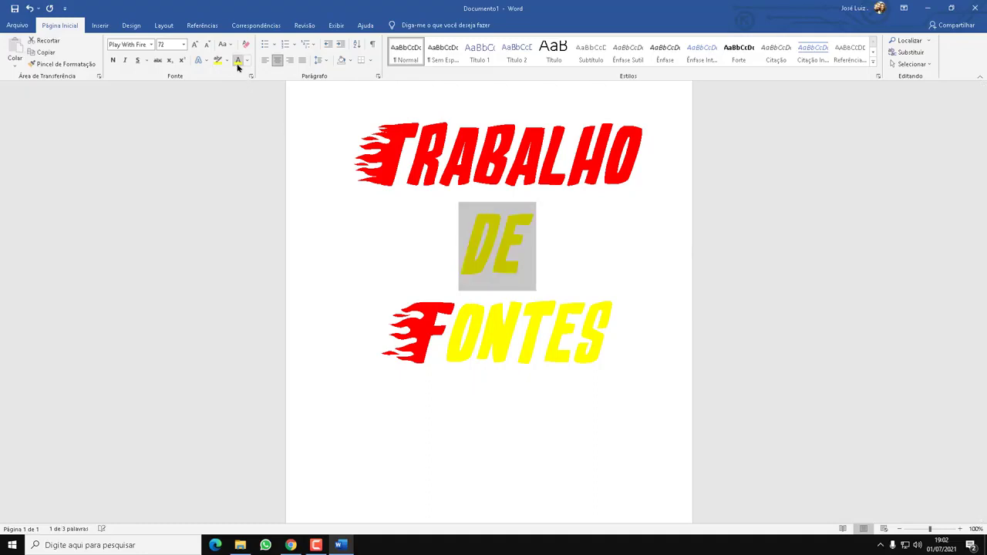
pyautogui.hotkey('alt', 'shift', 'Up')
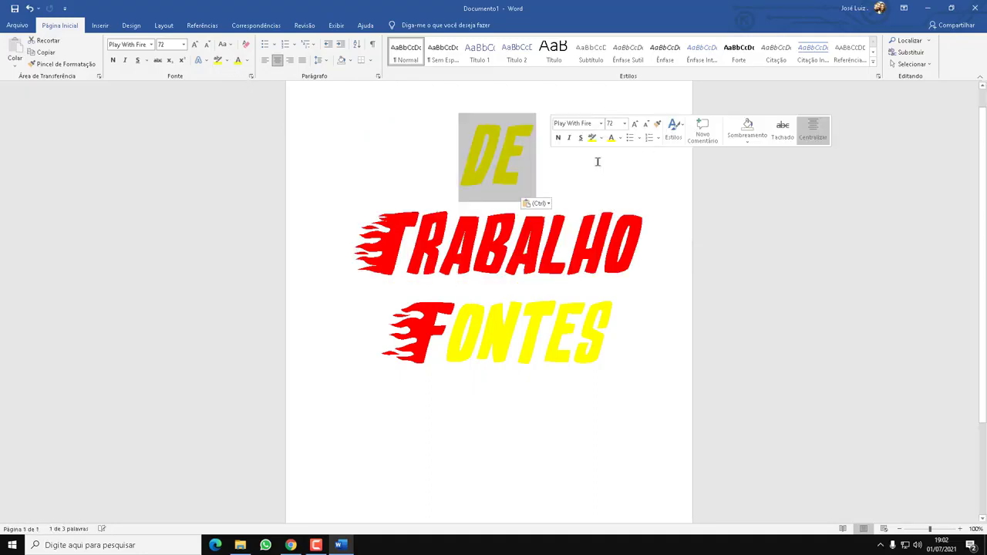
pyautogui.hotkey('ctrl', 'z')
# Colour RABALHO yellow after the red T, then minimize Word.
pyautogui.moveTo(646, 154); pyautogui.dragTo(404, 154)
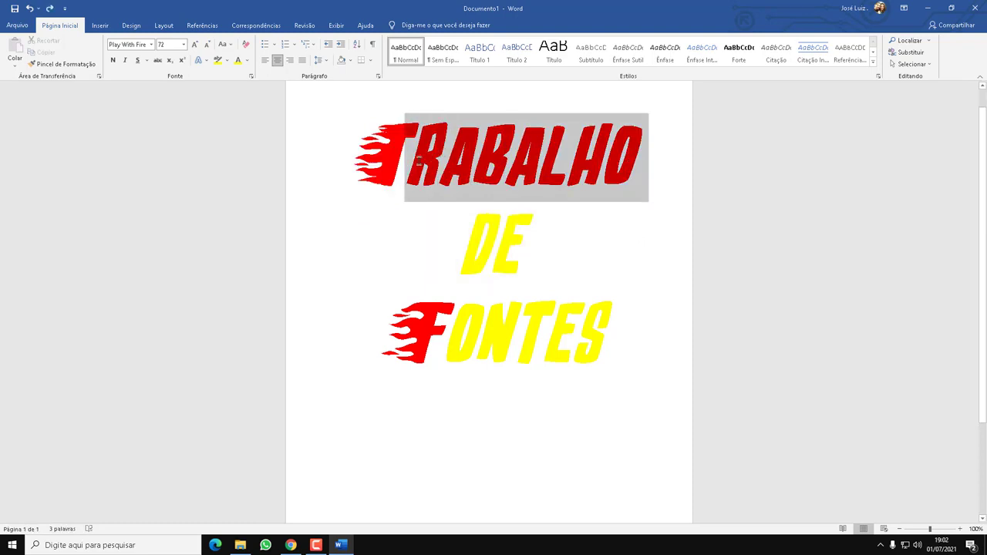
pyautogui.click(238, 63)
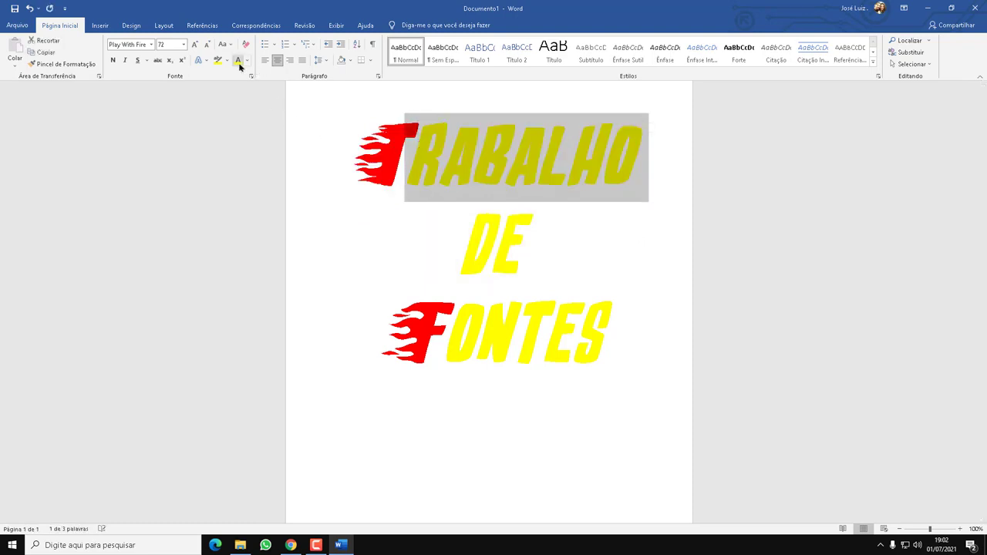
pyautogui.click(518, 247)
pyautogui.scroll(-1, 696, 312)
pyautogui.scroll(1, 696, 312)
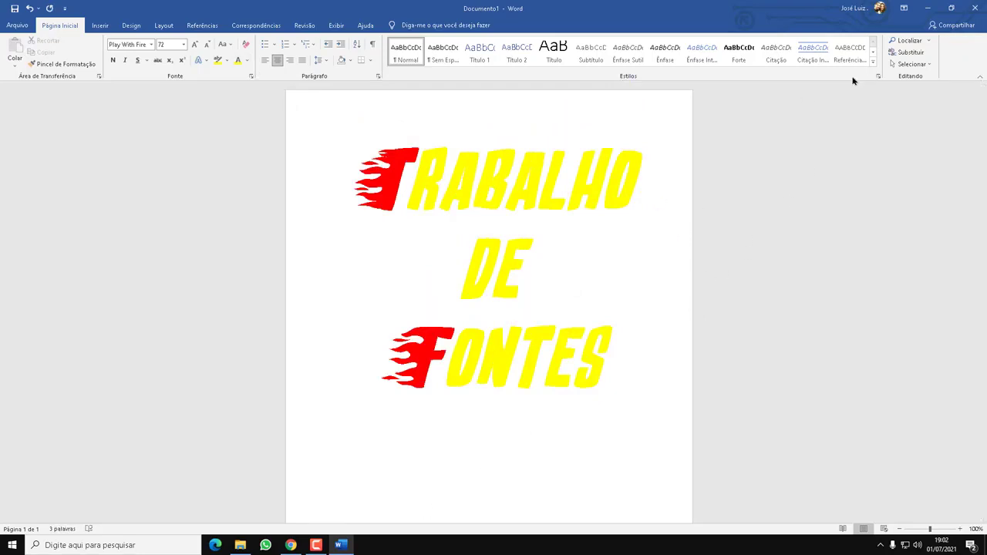
pyautogui.click(928, 7)
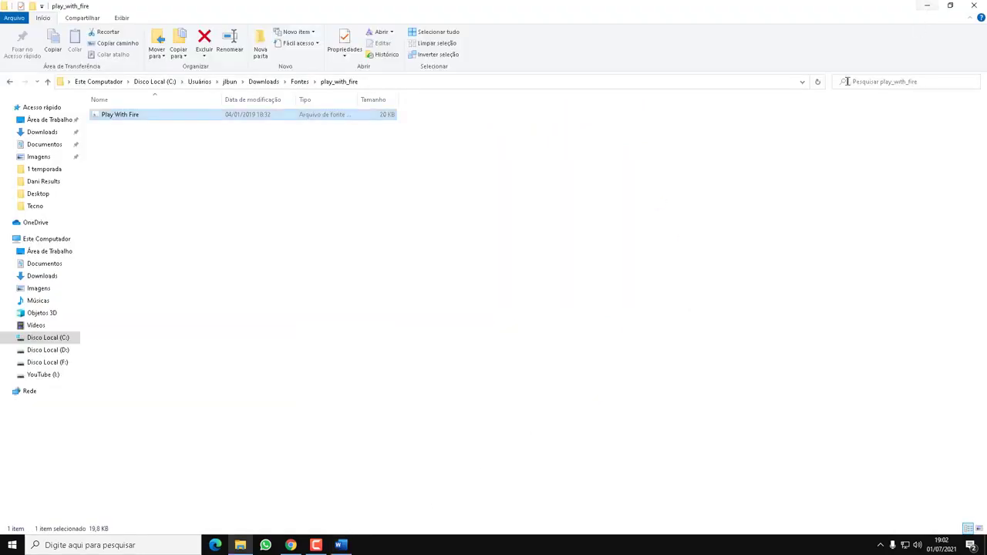
# Launch Photoshop and create a new white 1890 × 1417 px document.
pyautogui.click(927, 7)
pyautogui.click(925, 9)
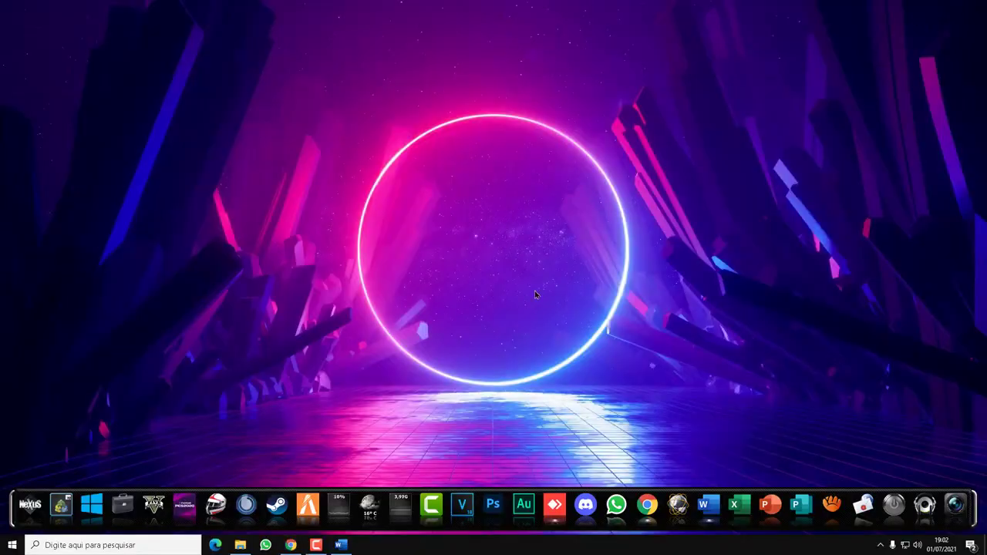
pyautogui.click(490, 481)
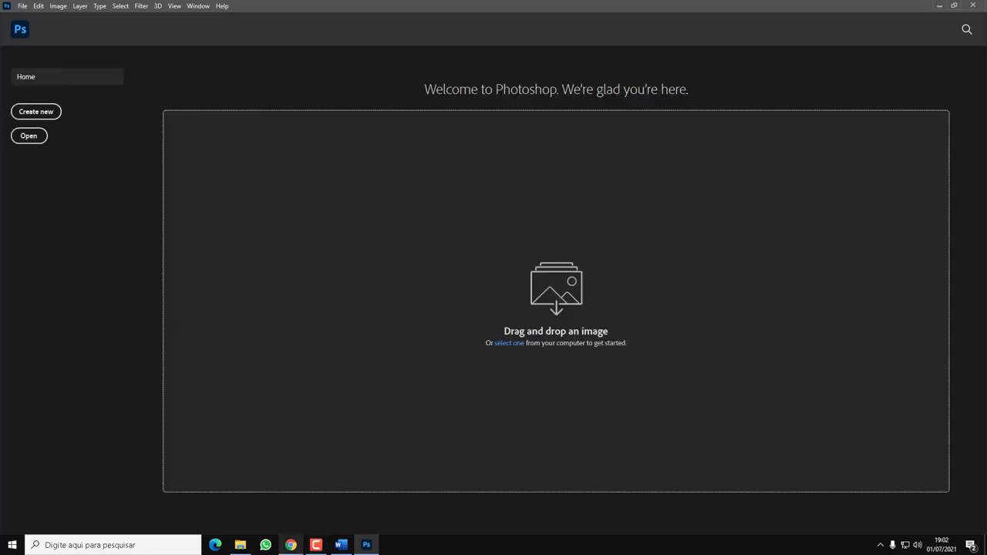
pyautogui.moveTo(307, 546)
pyautogui.click(48, 113)
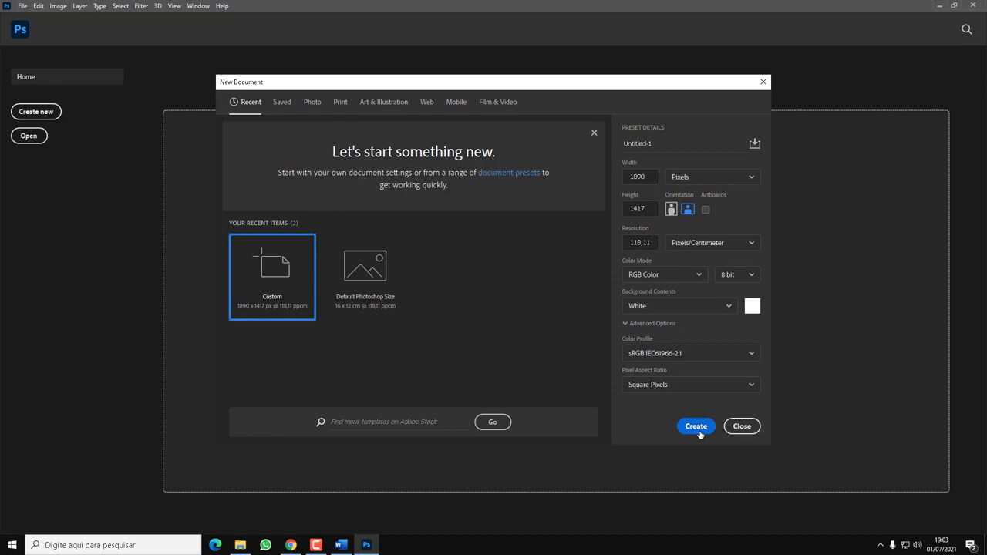
pyautogui.click(696, 427)
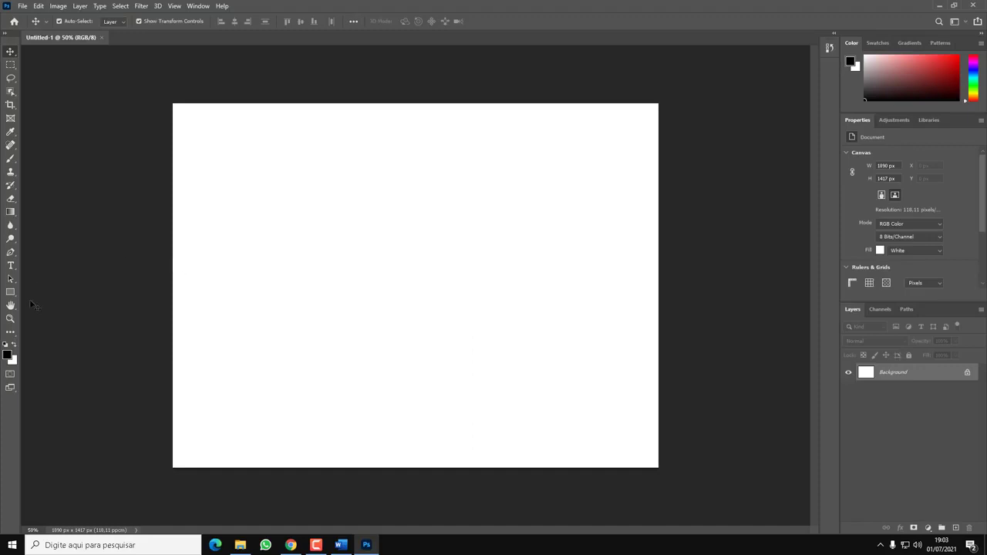
# Fill the canvas with a black-to-grey gradient.
pyautogui.click(10, 211)
pyautogui.moveTo(240, 257); pyautogui.dragTo(806, 262)
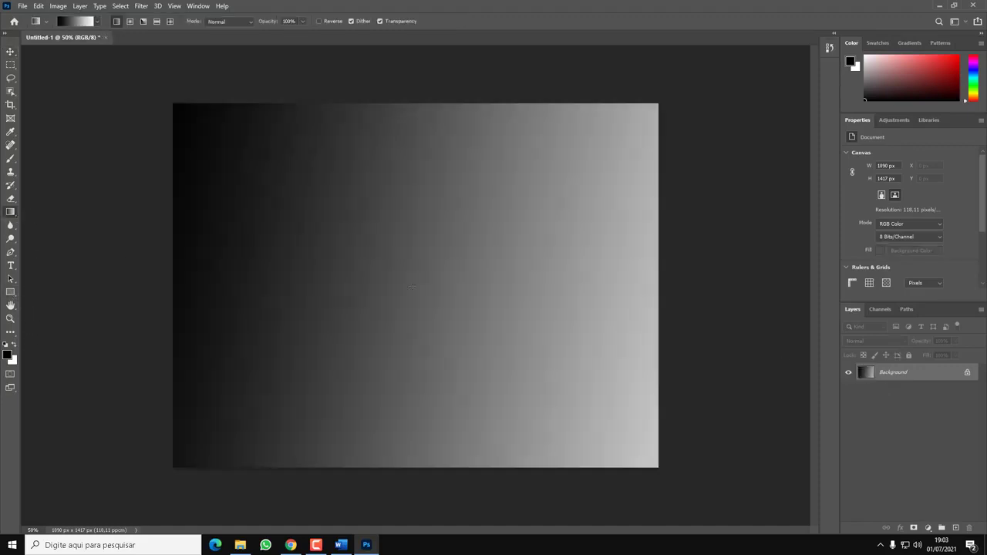
pyautogui.click(99, 21)
pyautogui.click(99, 20)
# Add the text 'Minha arte' in the Play With Fire font.
pyautogui.click(295, 238)
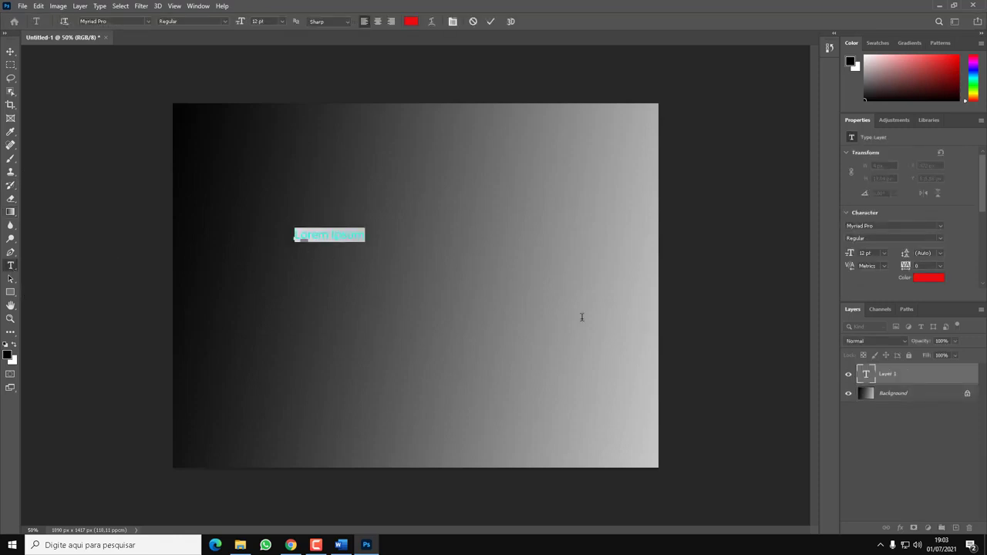
pyautogui.write('Mi')
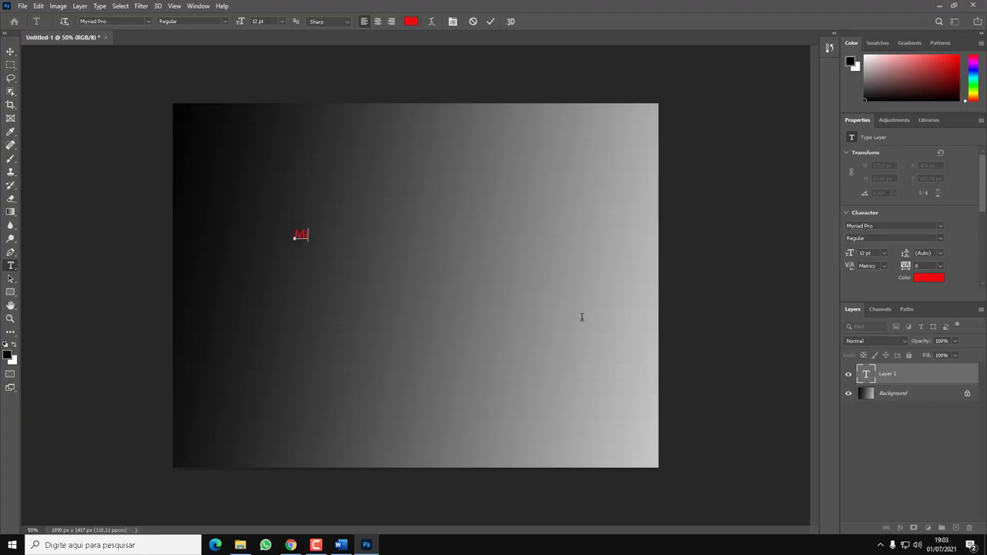
pyautogui.write('nha arte')
pyautogui.moveTo(352, 234); pyautogui.dragTo(288, 233)
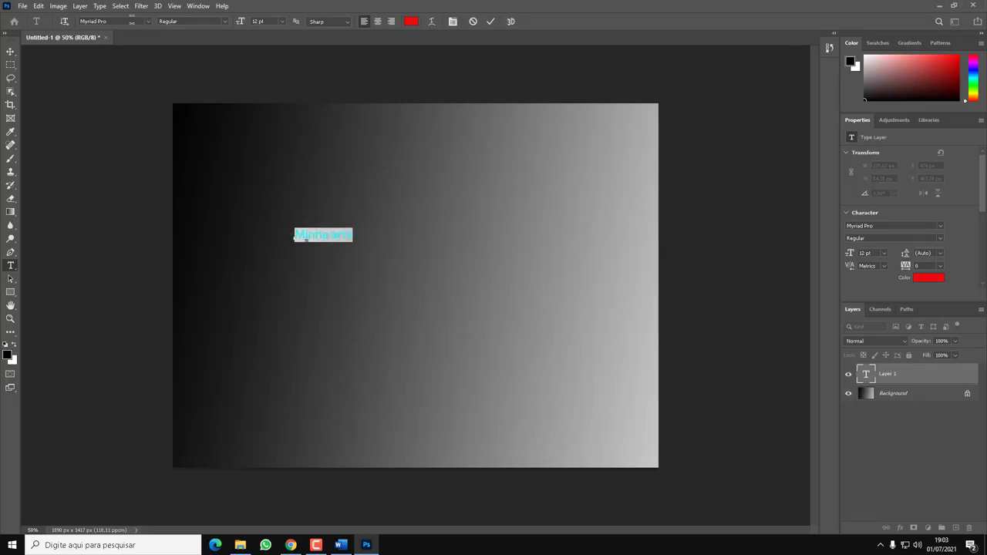
pyautogui.click(131, 20)
pyautogui.write('play')
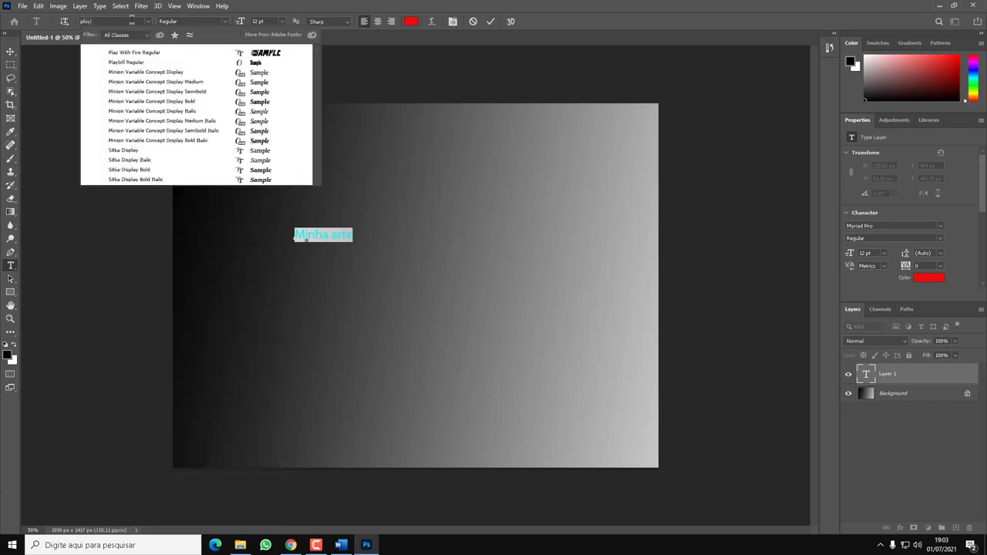
pyautogui.press('Down')
pyautogui.press('Down')
pyautogui.press('Down')
pyautogui.press('Down')
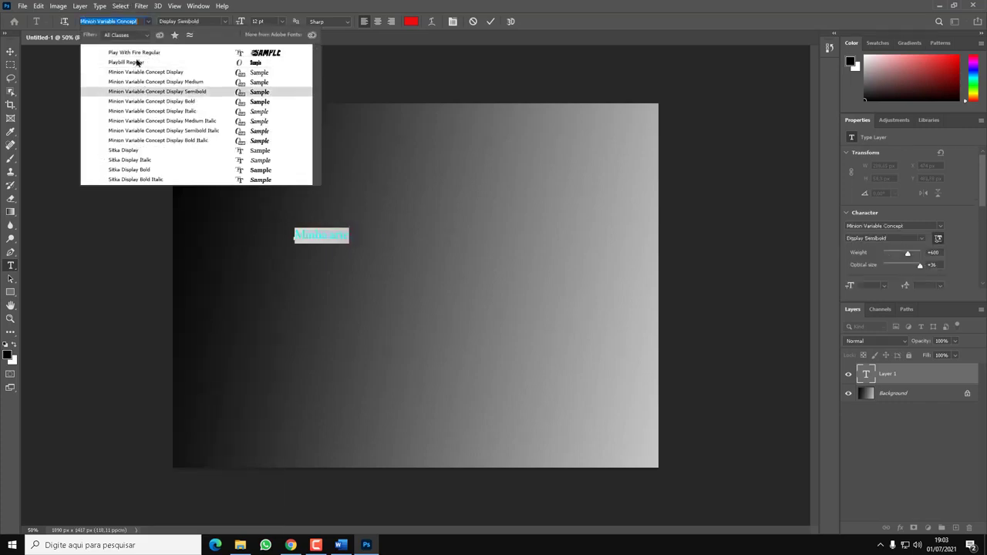
pyautogui.click(135, 54)
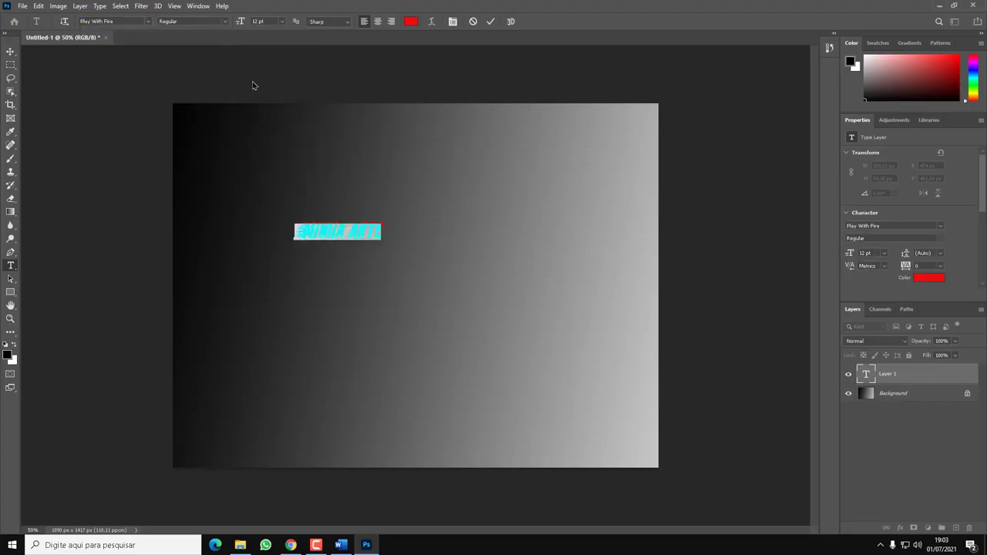
pyautogui.click(490, 21)
# Scale the Minha arte text to about 342% and move it near the top.
pyautogui.click(10, 51)
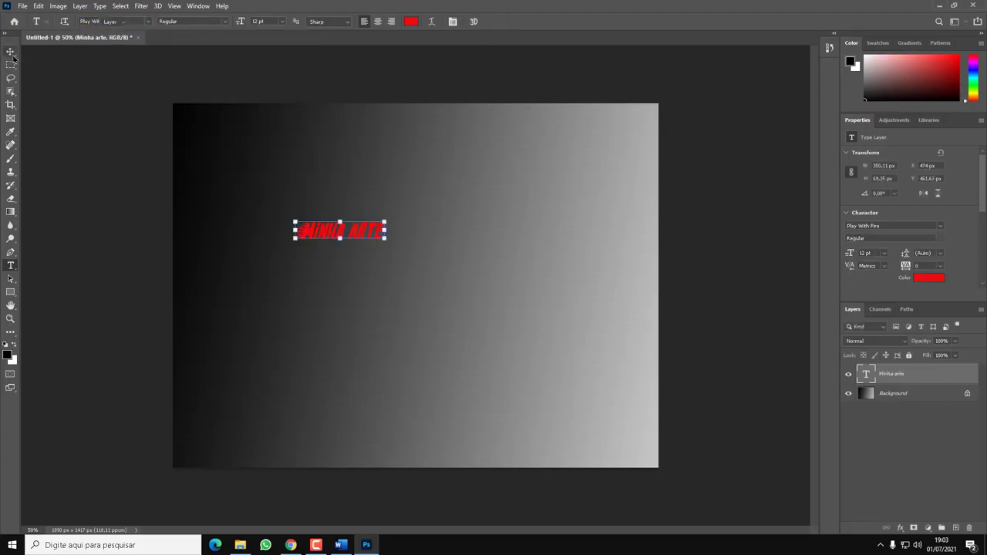
pyautogui.moveTo(386, 240); pyautogui.dragTo(586, 347)
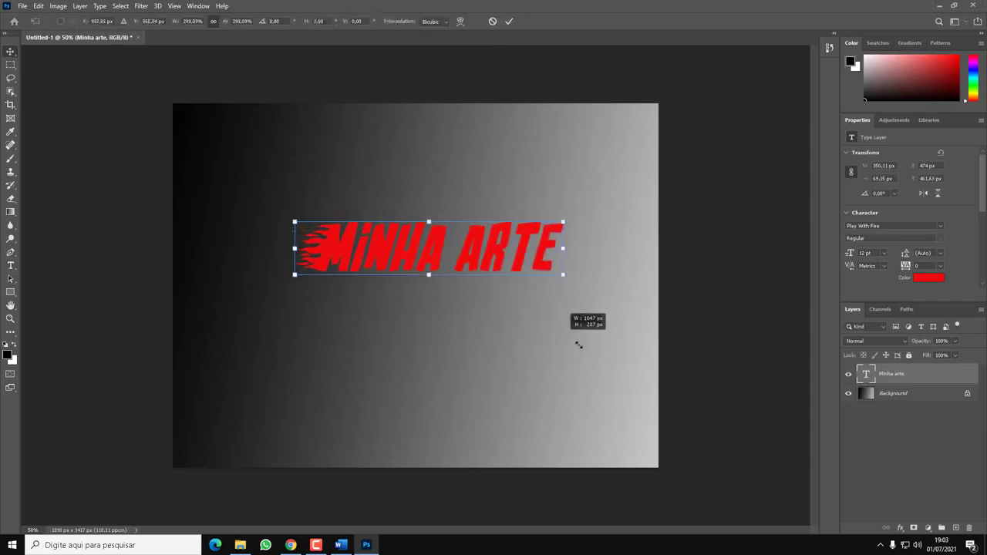
pyautogui.moveTo(542, 250)
pyautogui.mouseDown()
pyautogui.moveTo(524, 201)
pyautogui.moveTo(537, 148)
pyautogui.mouseUp()
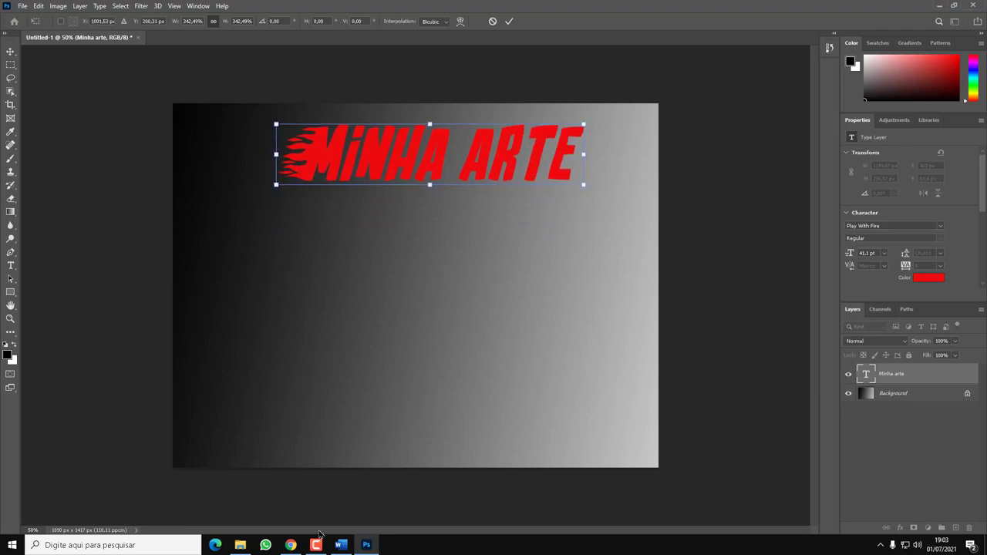
pyautogui.click(291, 545)
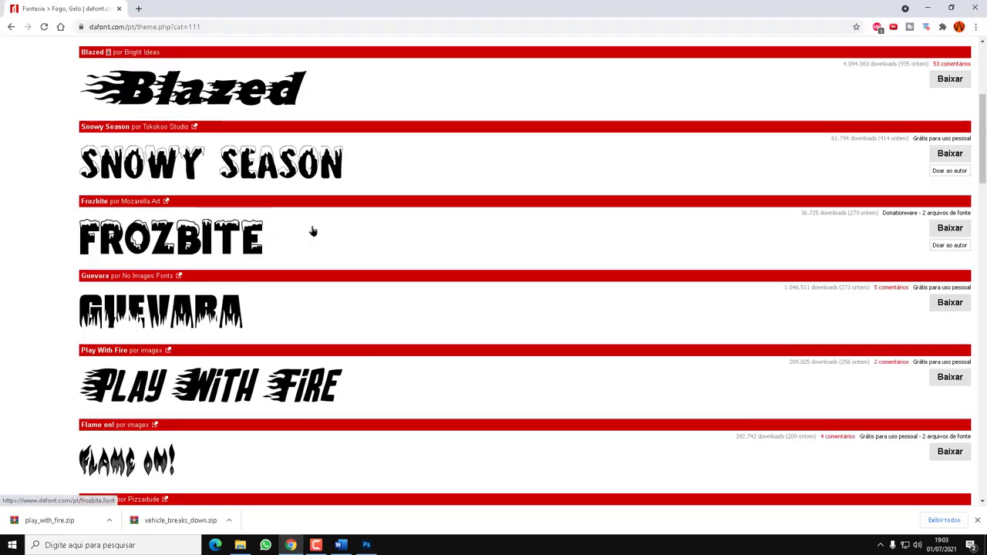
pyautogui.scroll(-1, 248, 336)
pyautogui.scroll(-2, 327, 319)
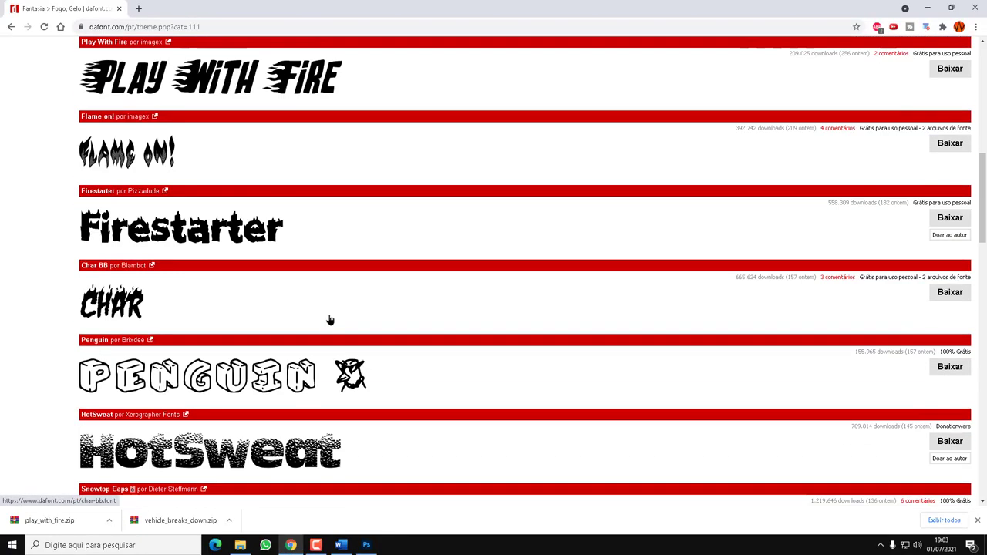
pyautogui.scroll(-1, 329, 319)
pyautogui.scroll(-2, 324, 262)
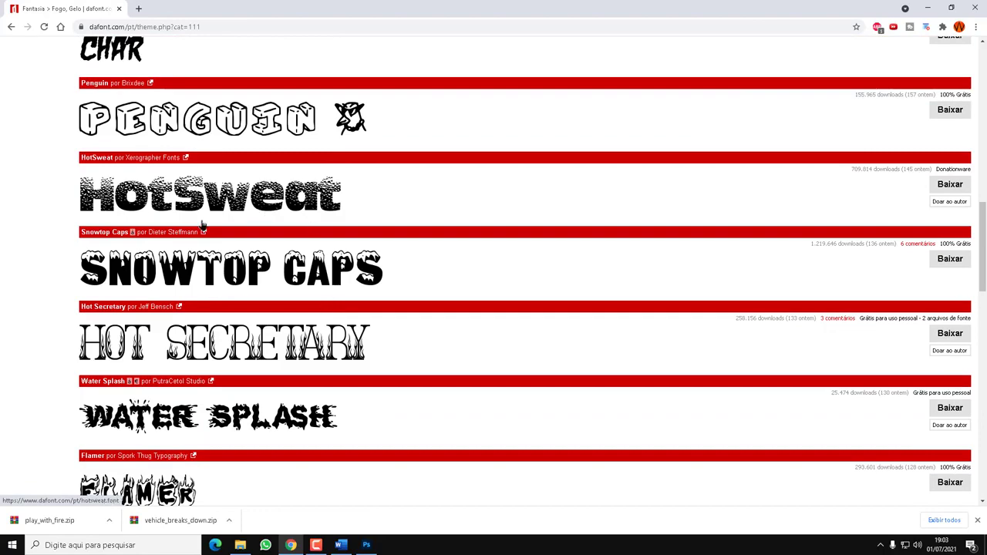
pyautogui.scroll(-2, 231, 281)
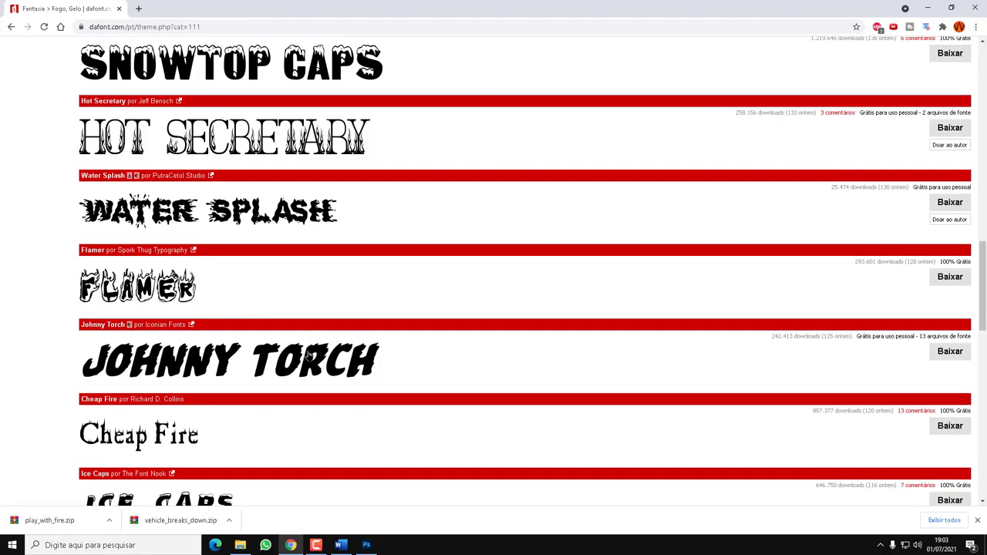
pyautogui.scroll(-1, 308, 357)
pyautogui.scroll(-3, 375, 352)
pyautogui.scroll(-2, 375, 355)
pyautogui.scroll(-2, 371, 359)
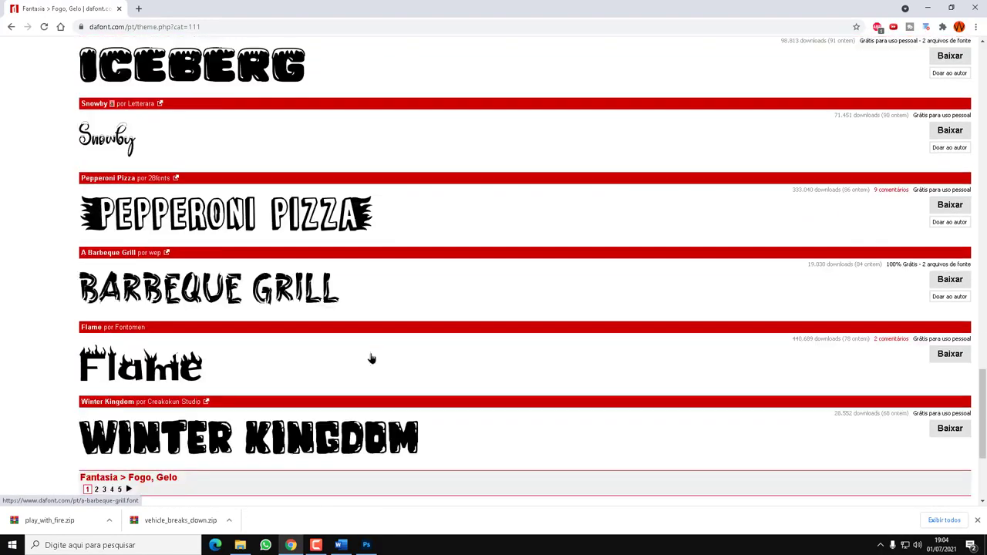
pyautogui.scroll(-3, 371, 359)
pyautogui.scroll(3, 370, 359)
pyautogui.scroll(4, 367, 359)
pyautogui.scroll(-1, 367, 361)
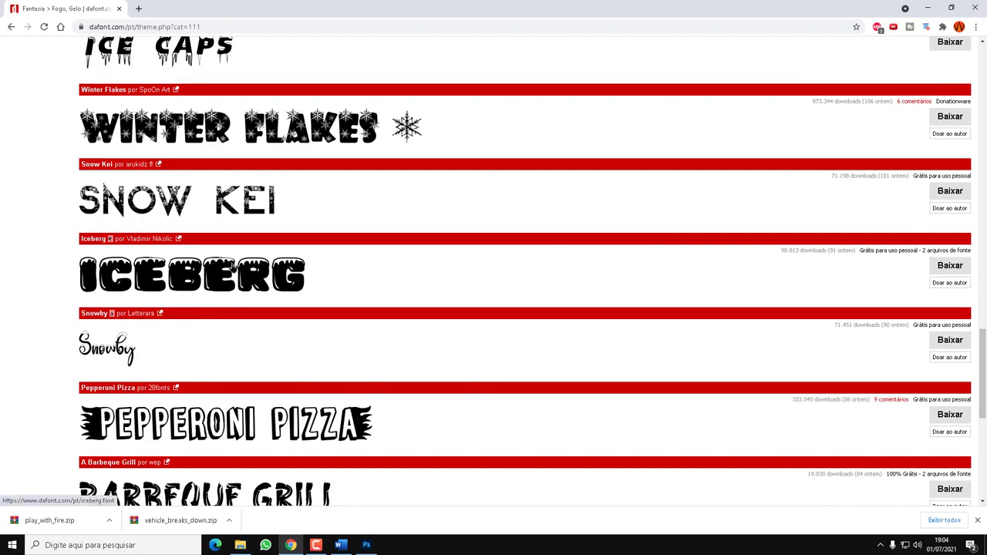
pyautogui.scroll(-3, 242, 429)
pyautogui.scroll(-3, 308, 416)
pyautogui.scroll(5, 355, 407)
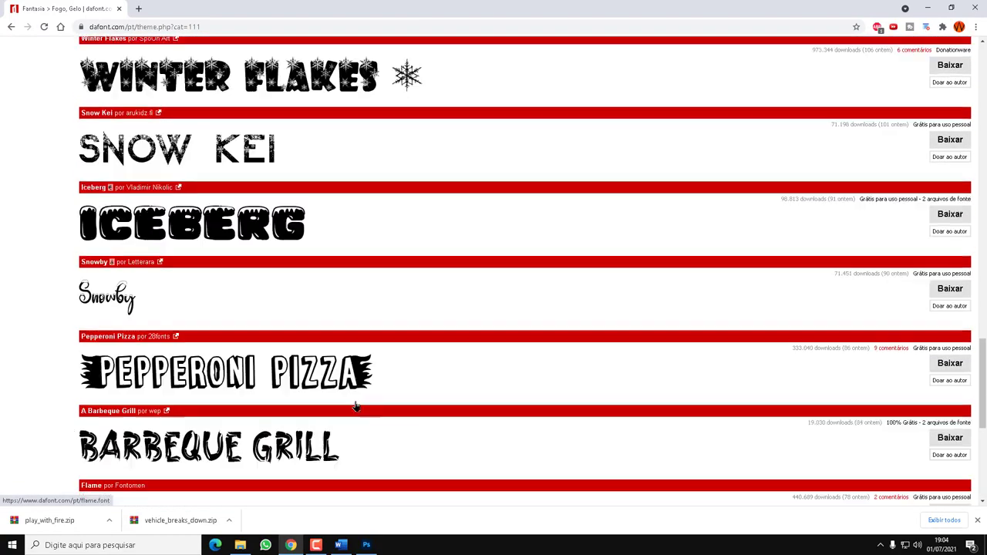
pyautogui.scroll(4, 351, 420)
pyautogui.scroll(5, 347, 432)
pyautogui.scroll(5, 347, 432)
pyautogui.scroll(3, 349, 431)
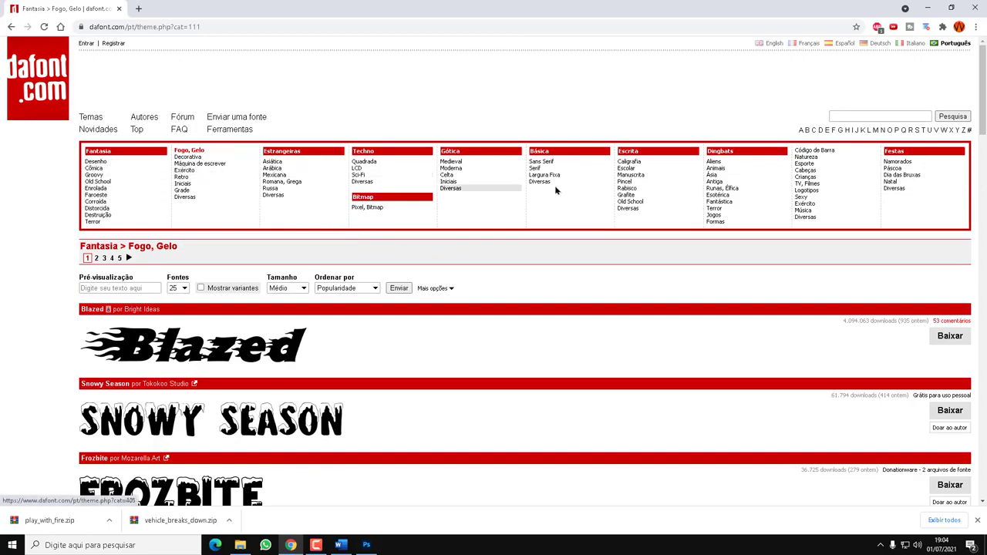
# Commit the enlarged Minha Arte heading, quit Photoshop without saving, and open Windows search.
pyautogui.click(973, 7)
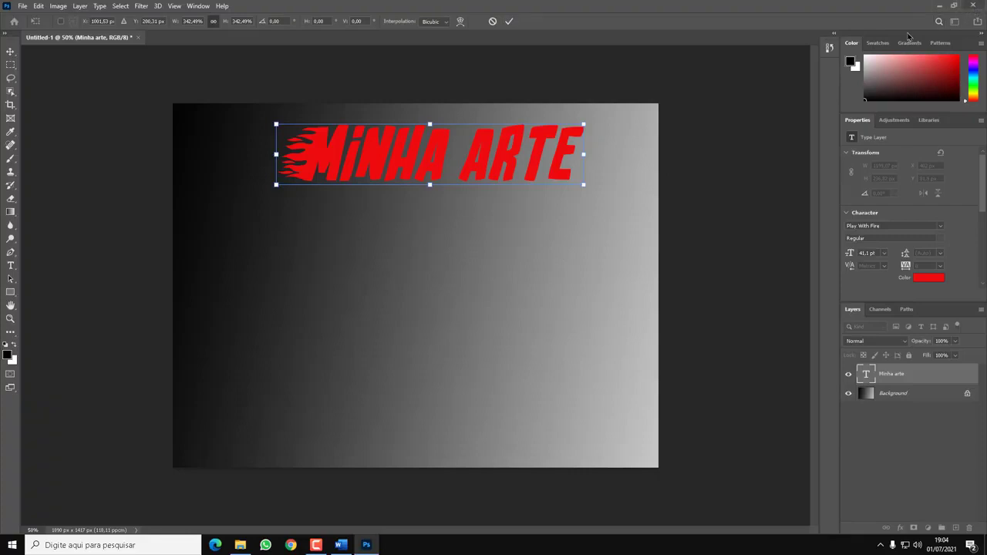
pyautogui.click(509, 21)
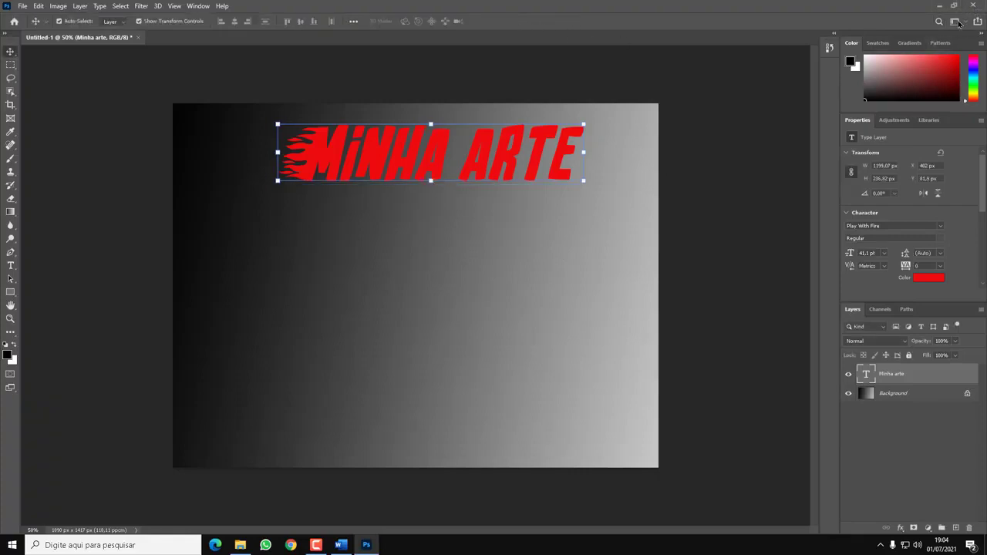
pyautogui.click(973, 6)
pyautogui.click(504, 202)
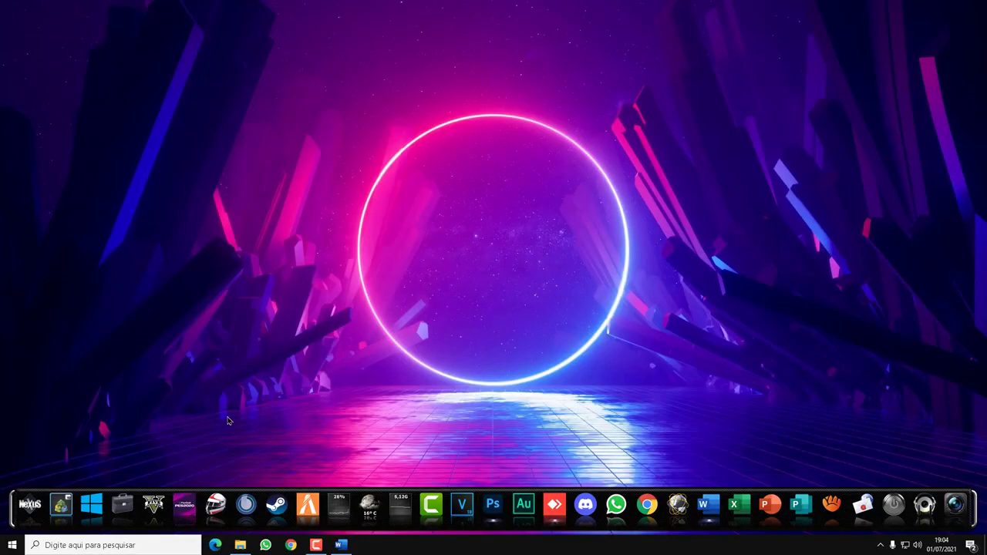
pyautogui.click(144, 545)
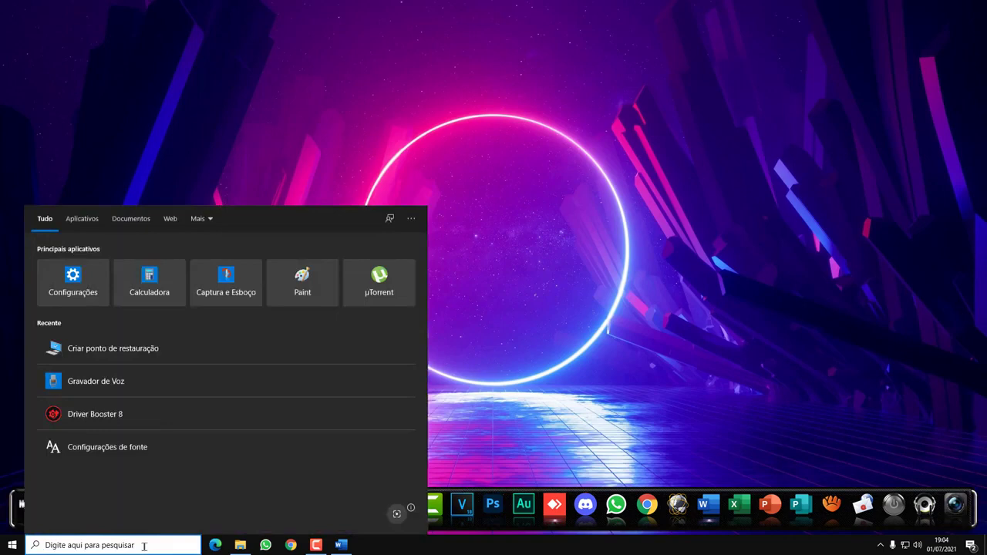
# Open the Windows font settings page by searching 'fontes'.
pyautogui.write('fontes')
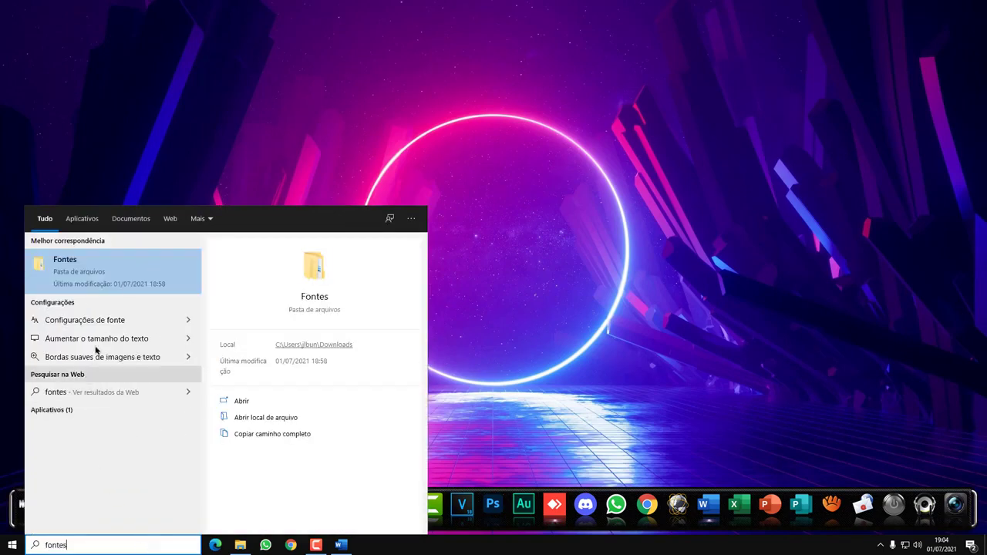
pyautogui.click(108, 320)
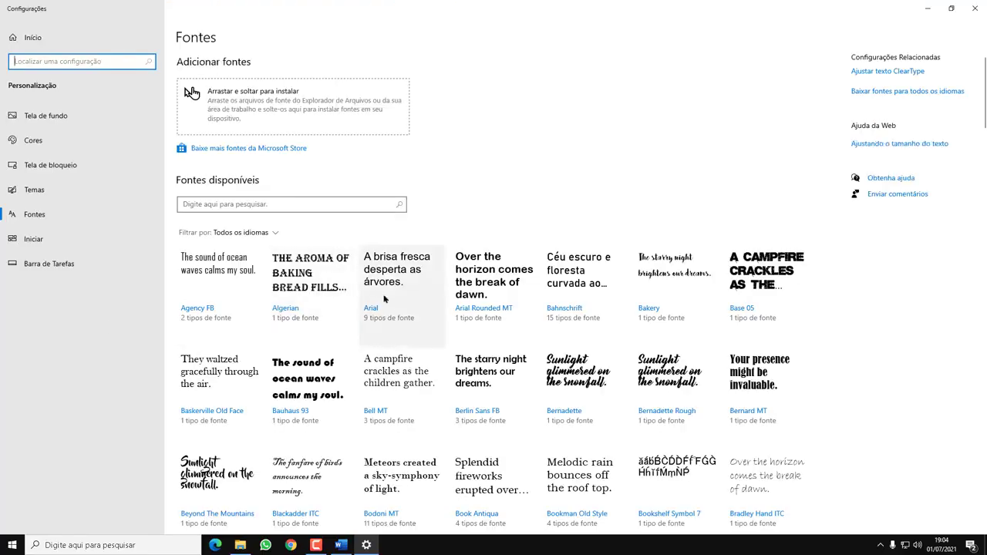
pyautogui.click(240, 545)
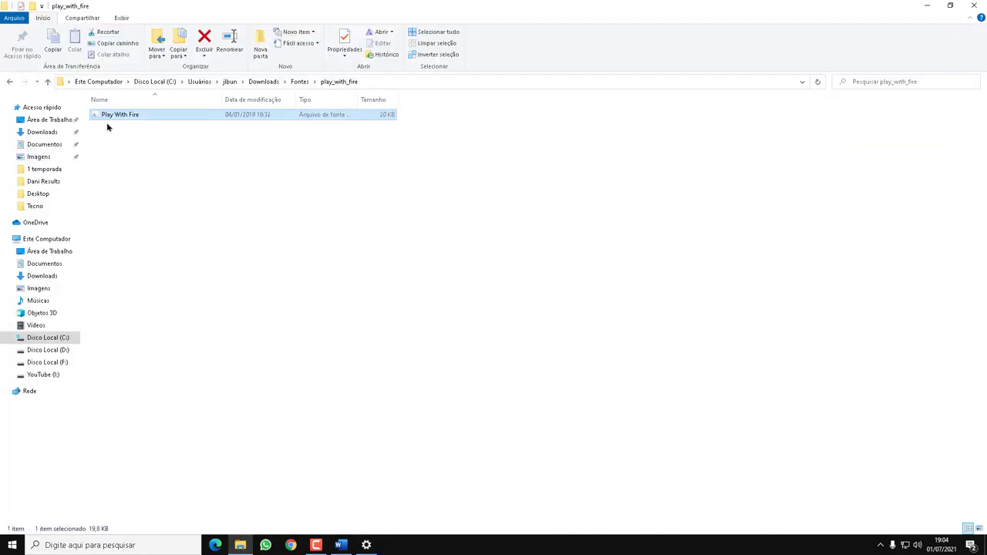
pyautogui.click(366, 545)
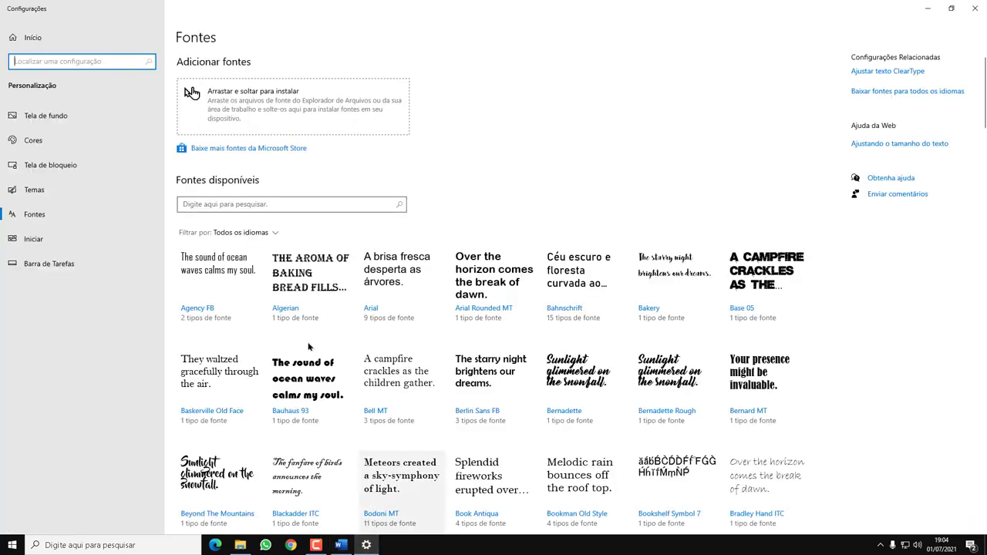
# Search installed fonts for 'play' and uninstall Play With Fire, confirming Desinstalar.
pyautogui.click(273, 203)
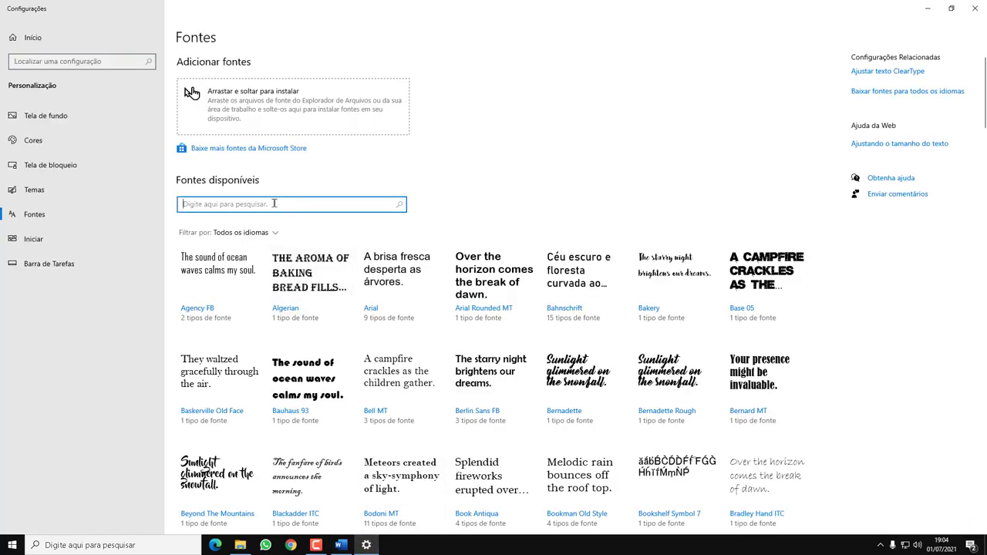
pyautogui.write('pl')
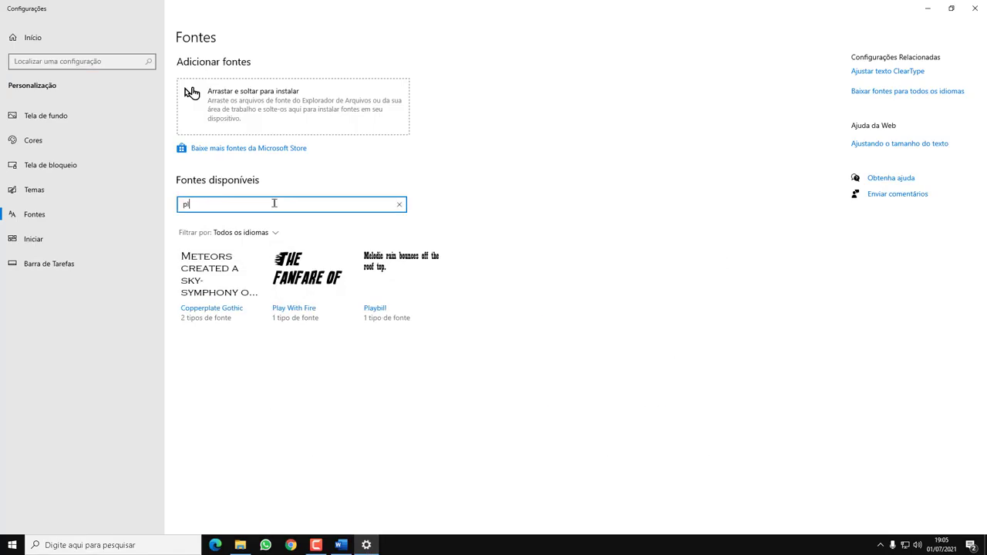
pyautogui.write('ay')
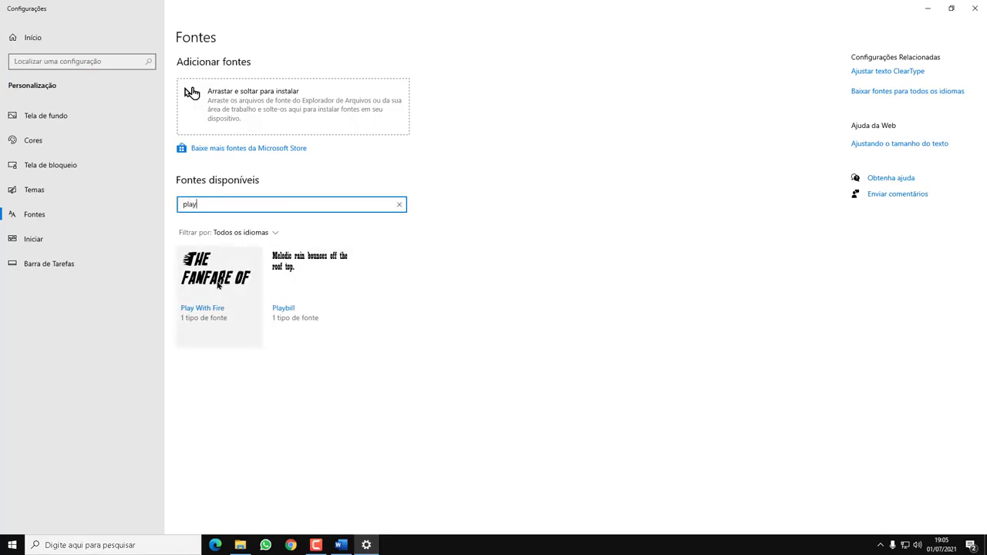
pyautogui.click(217, 290)
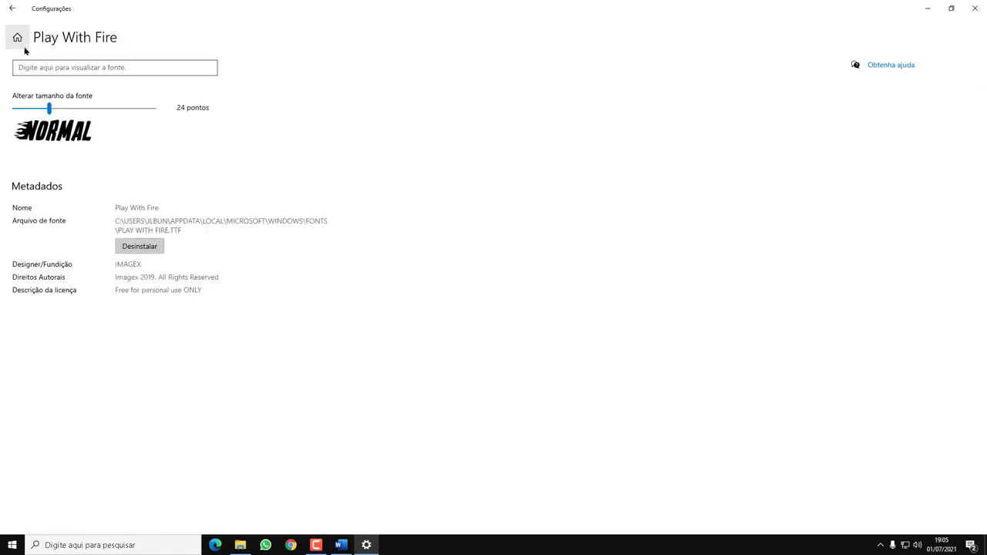
pyautogui.click(12, 8)
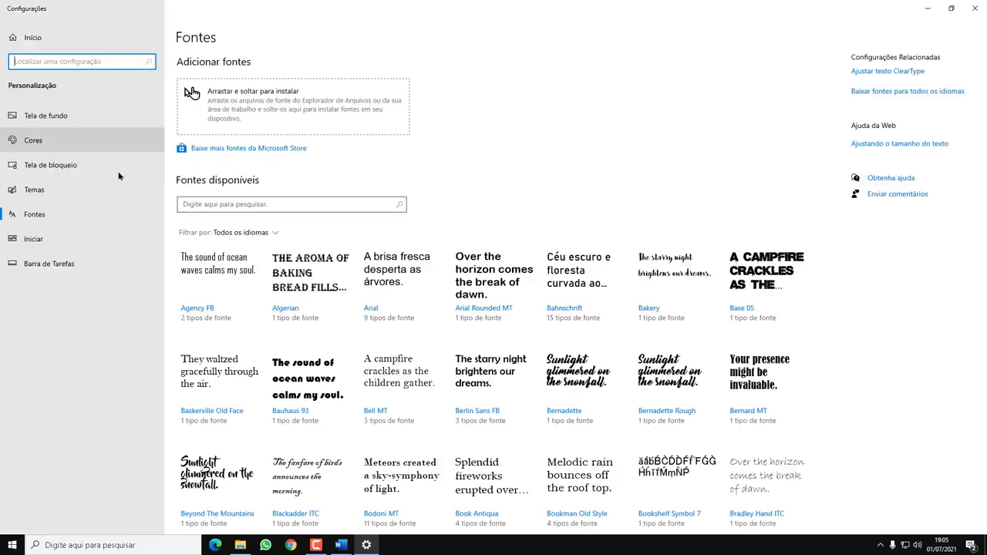
pyautogui.click(221, 203)
pyautogui.write('pla')
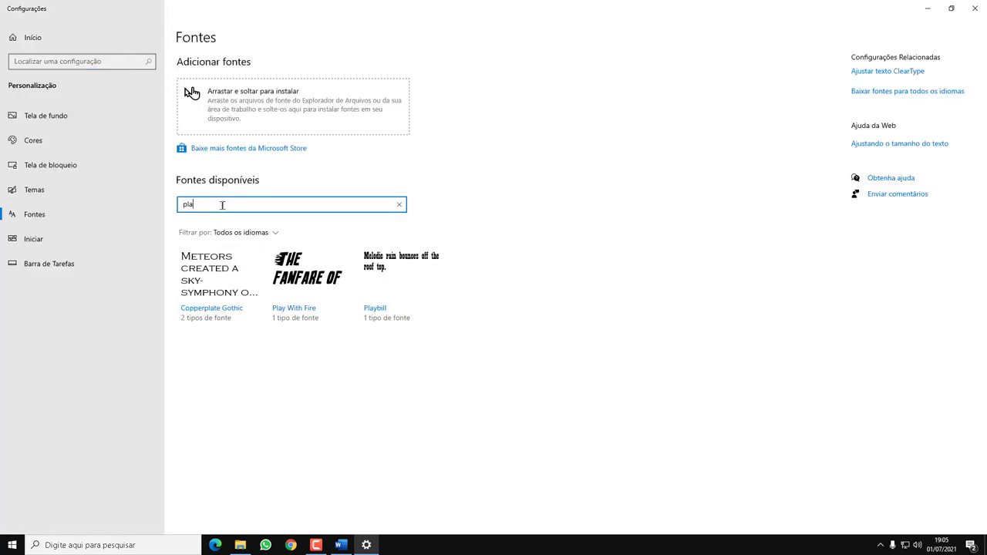
pyautogui.write('y')
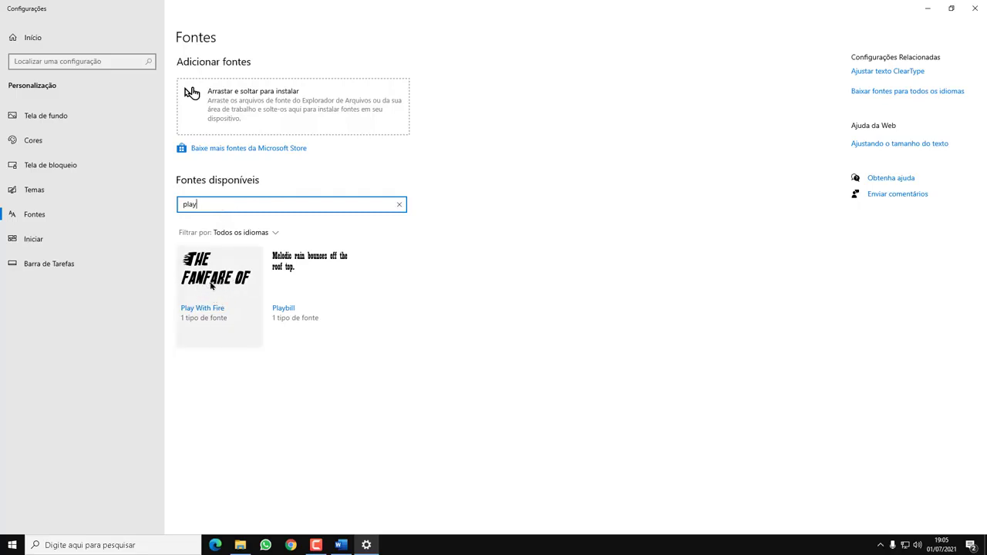
pyautogui.click(212, 285)
pyautogui.click(155, 250)
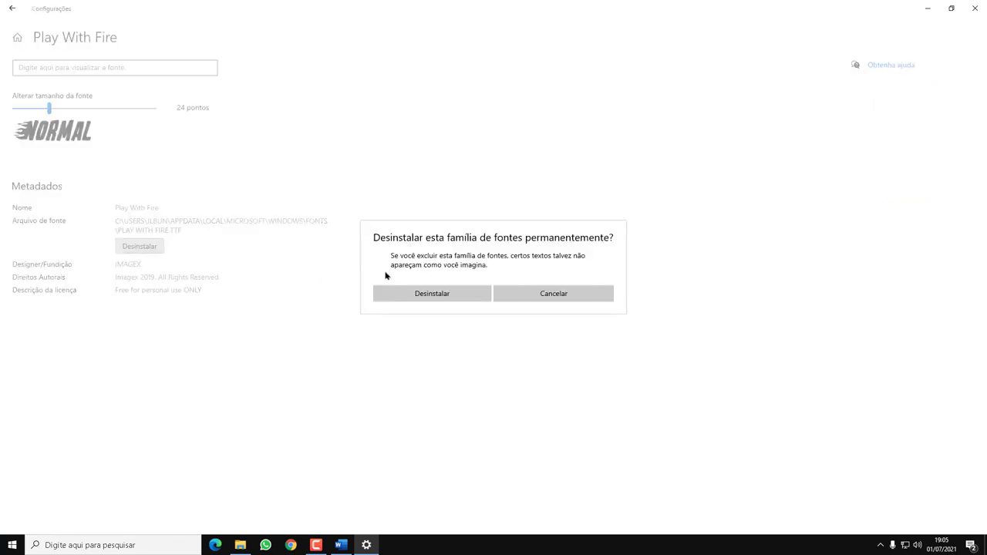
pyautogui.click(431, 294)
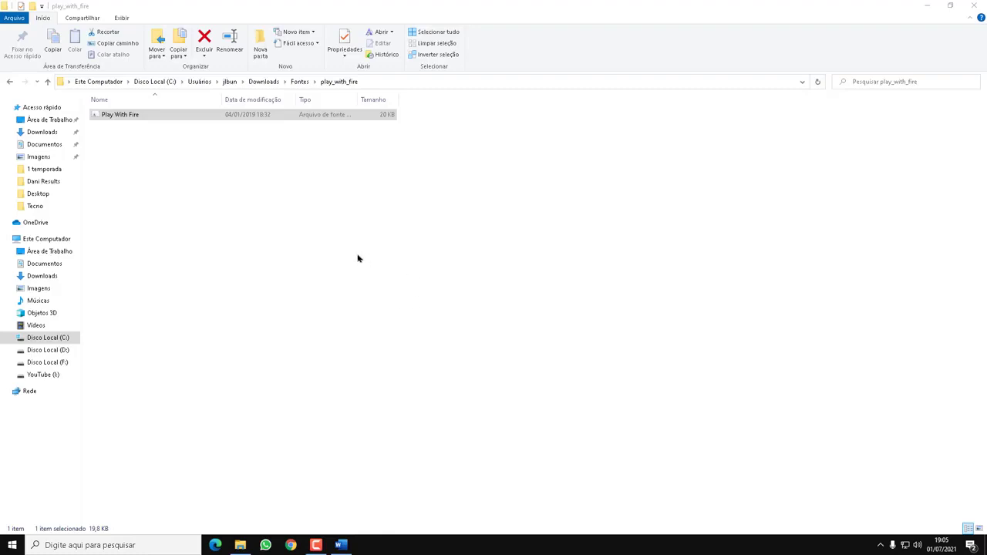
pyautogui.click(347, 543)
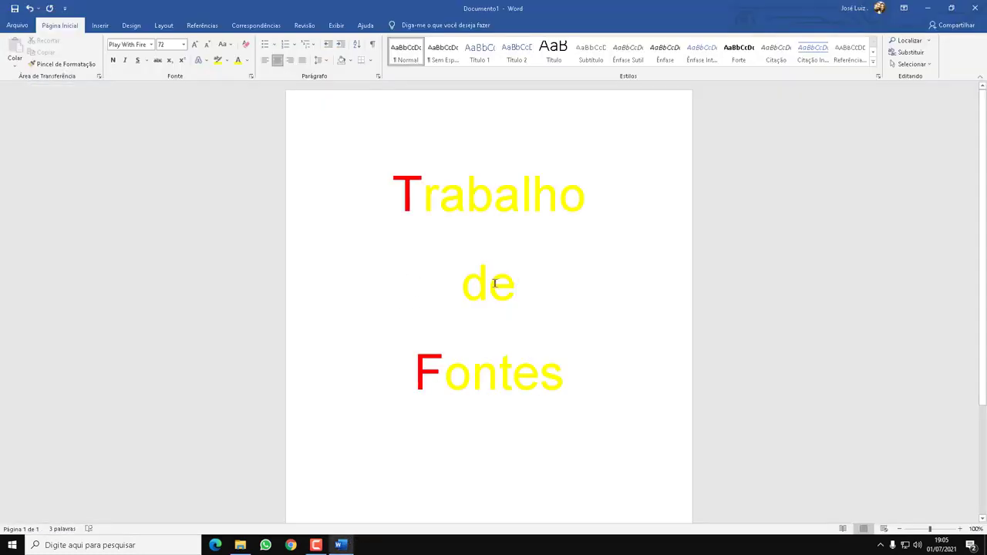
pyautogui.moveTo(569, 374)
pyautogui.mouseDown()
pyautogui.moveTo(431, 341)
pyautogui.moveTo(386, 190)
pyautogui.mouseUp()
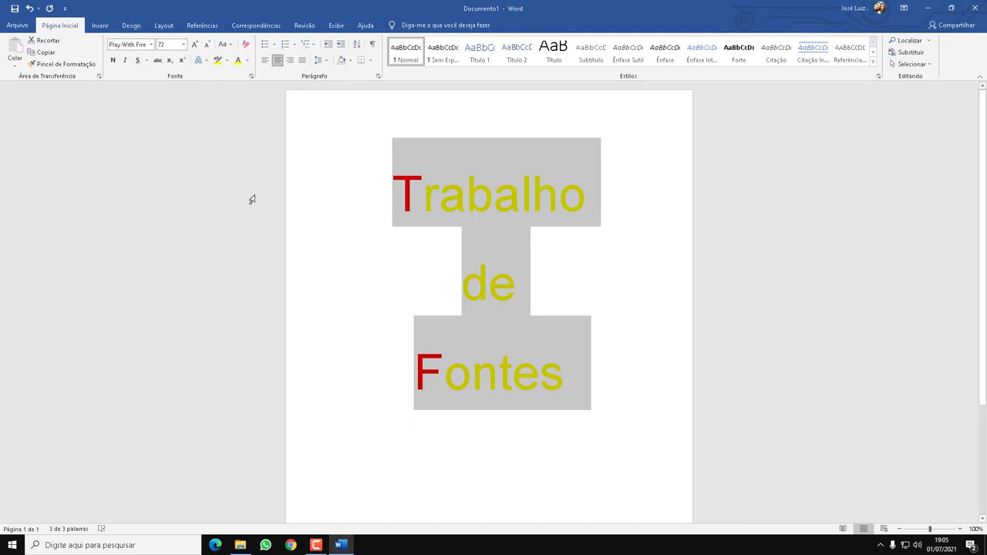
pyautogui.click(153, 46)
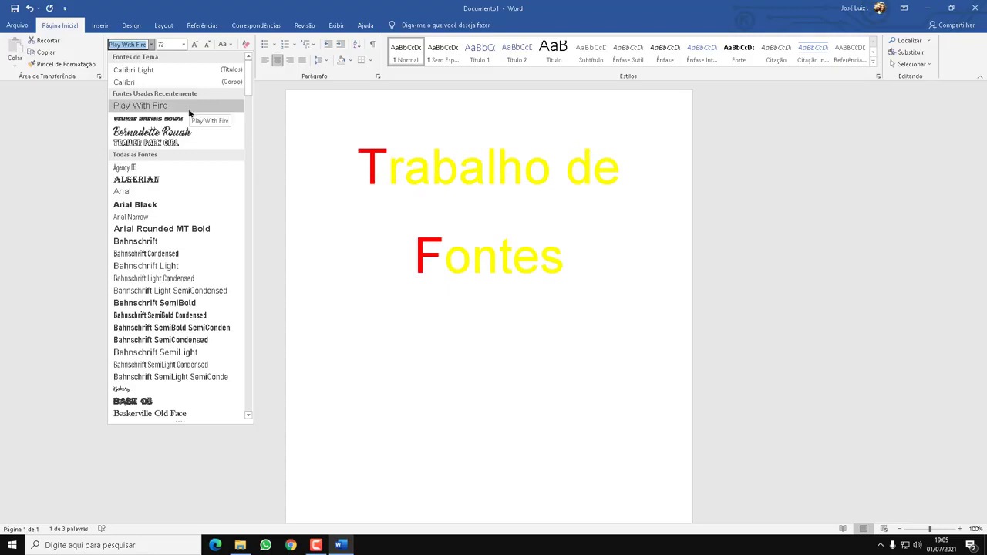
pyautogui.click(240, 545)
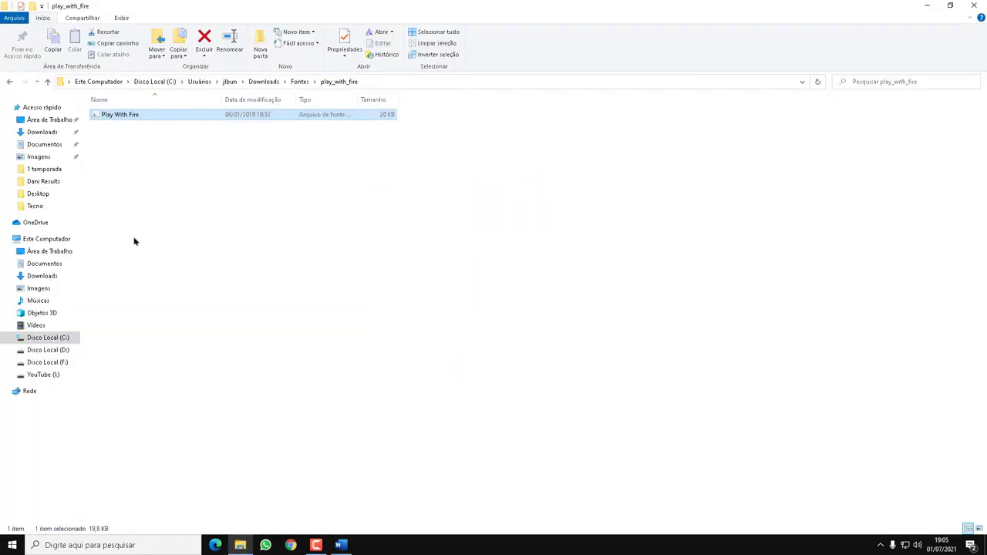
# Return to the Fontes downloads folder and open font settings via a 'fontes' search.
pyautogui.click(46, 83)
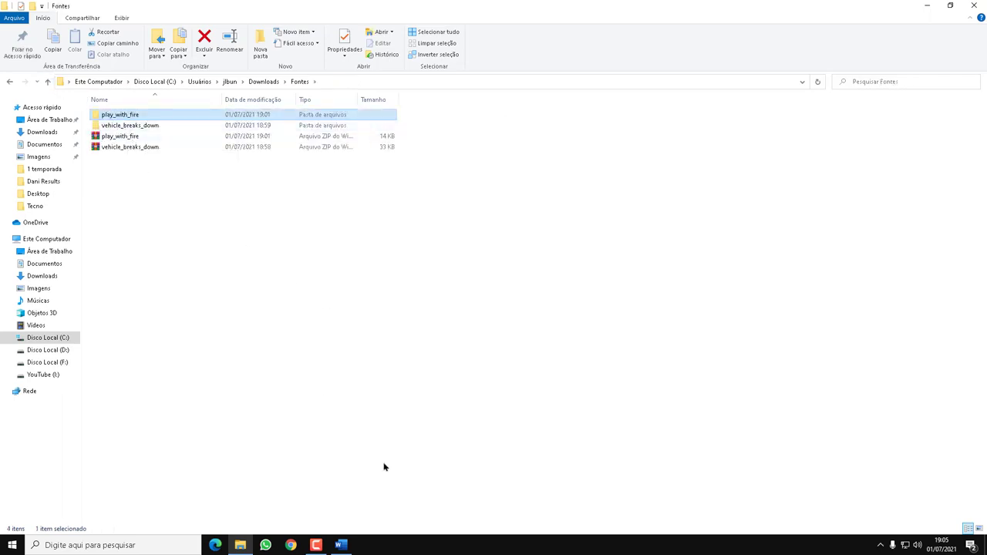
pyautogui.click(150, 545)
pyautogui.write('fon')
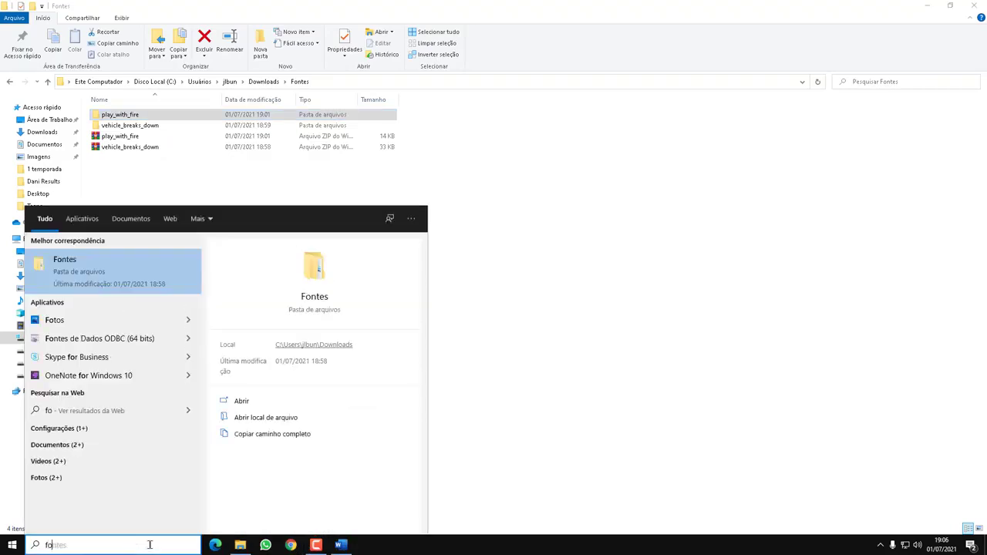
pyautogui.write('tes')
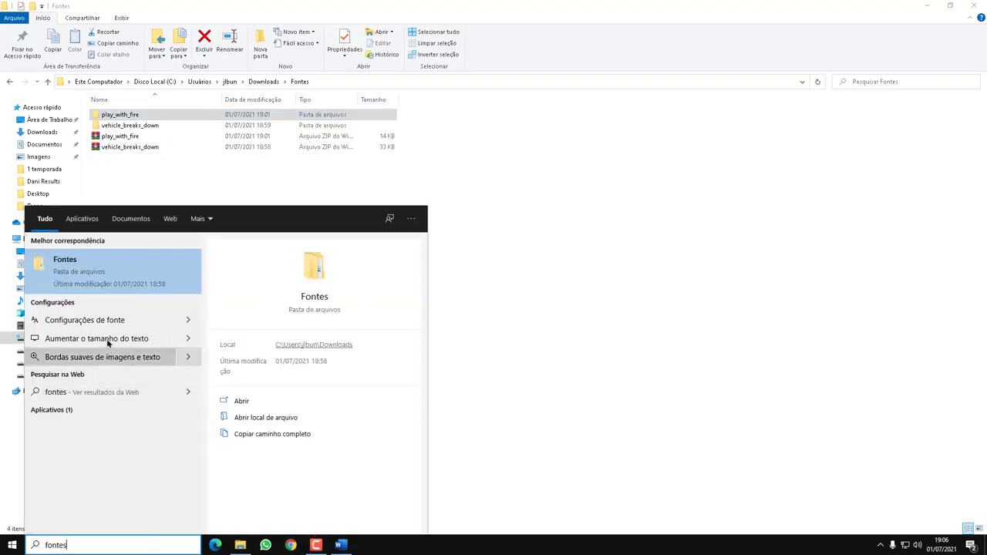
pyautogui.click(110, 322)
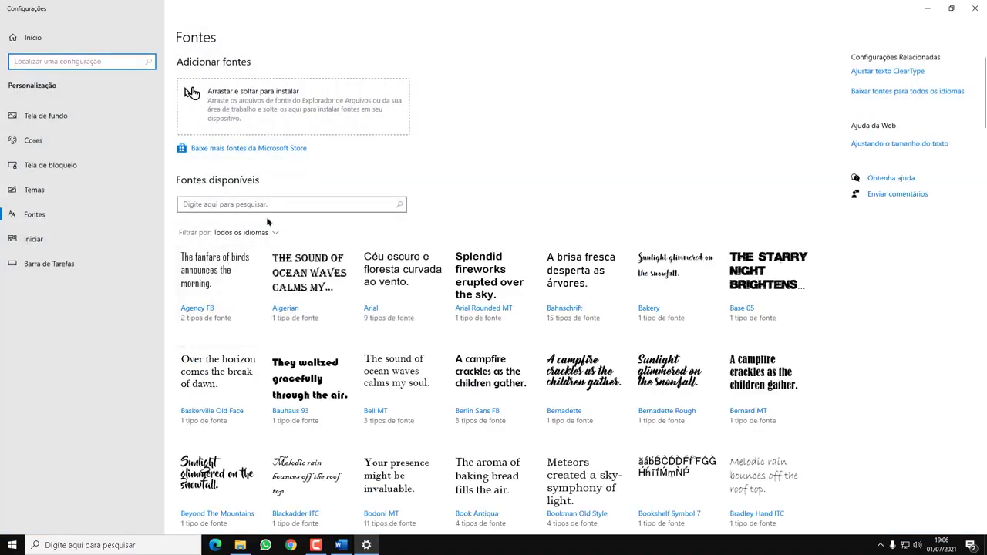
# Search installed fonts for 've' and uninstall Vehicle Breaks Down, confirming the removal.
pyautogui.click(267, 204)
pyautogui.write('v')
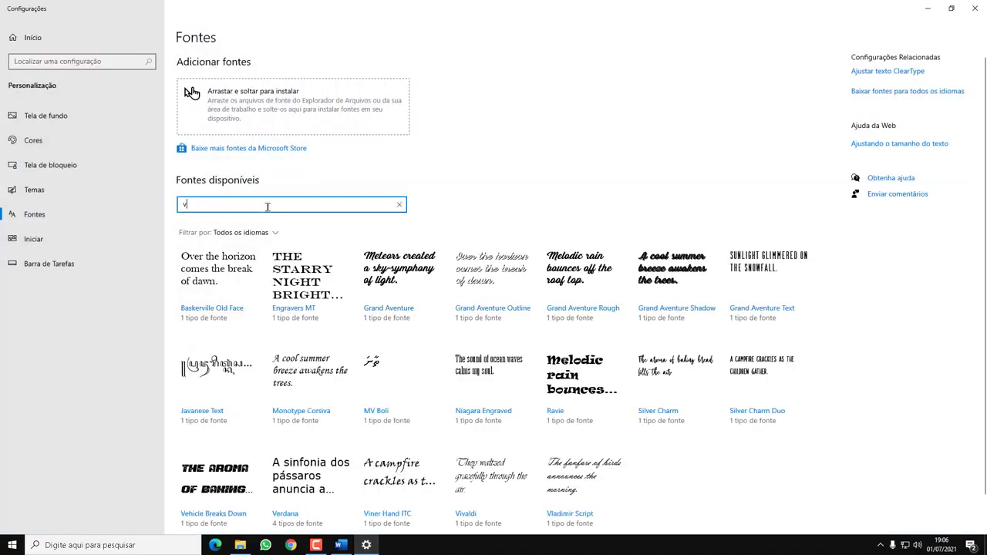
pyautogui.write('ei')
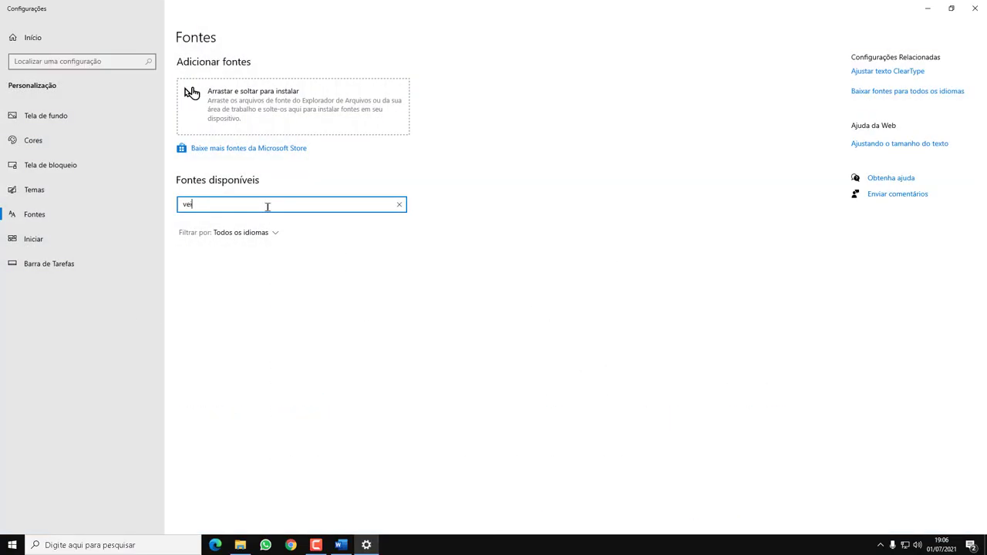
pyautogui.press('BackSpace')
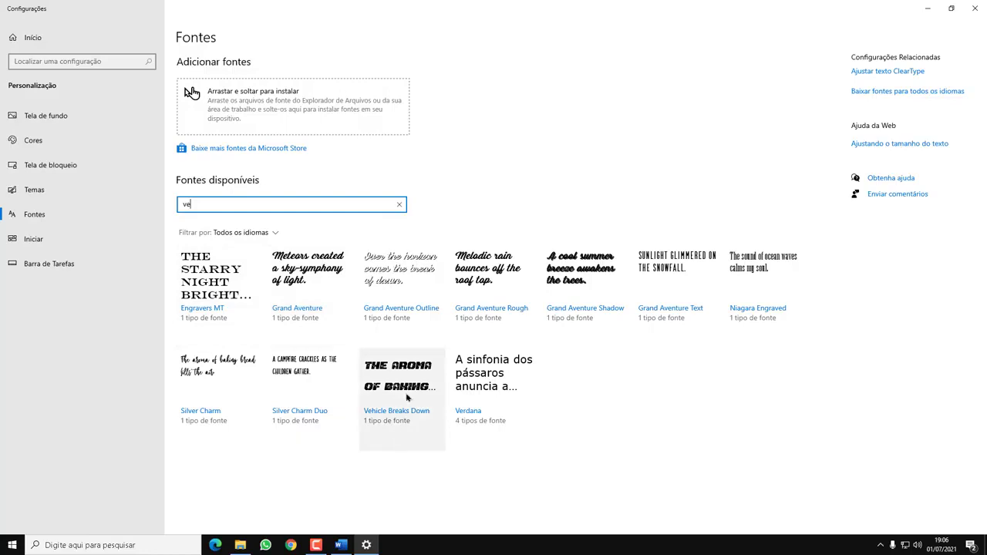
pyautogui.click(389, 380)
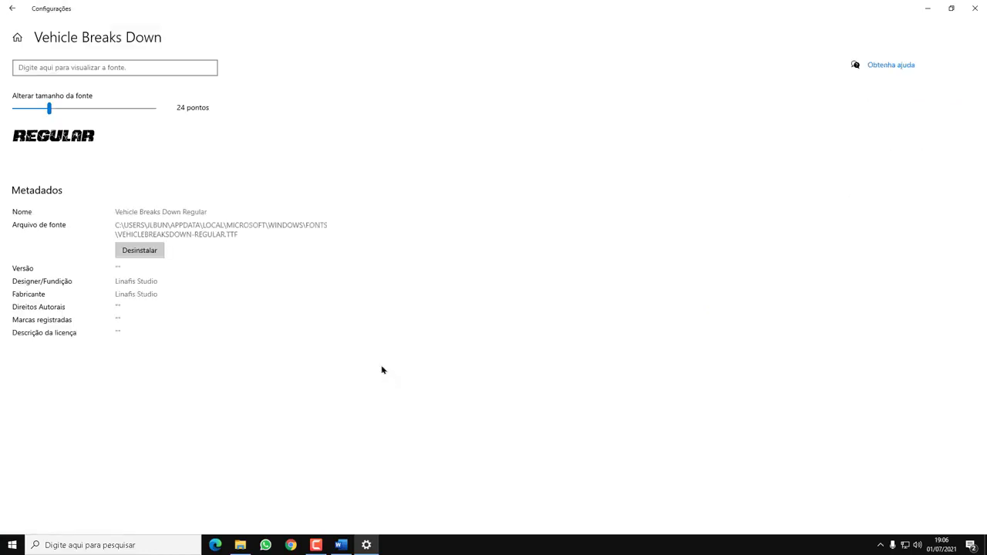
pyautogui.click(158, 251)
pyautogui.click(409, 291)
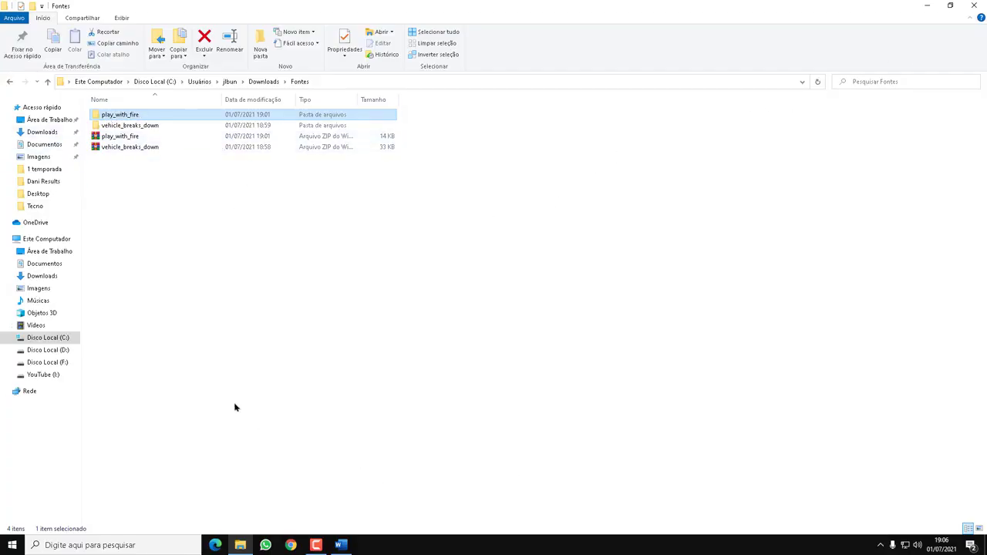
# Open the play_with_fire folder and install the Play With Fire font file.
pyautogui.click(251, 287)
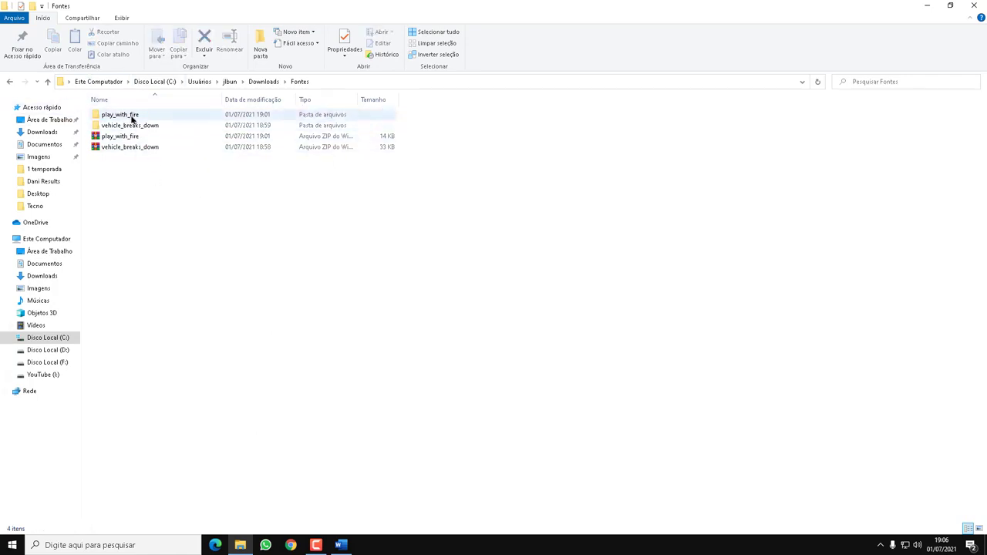
pyautogui.doubleClick(133, 118)
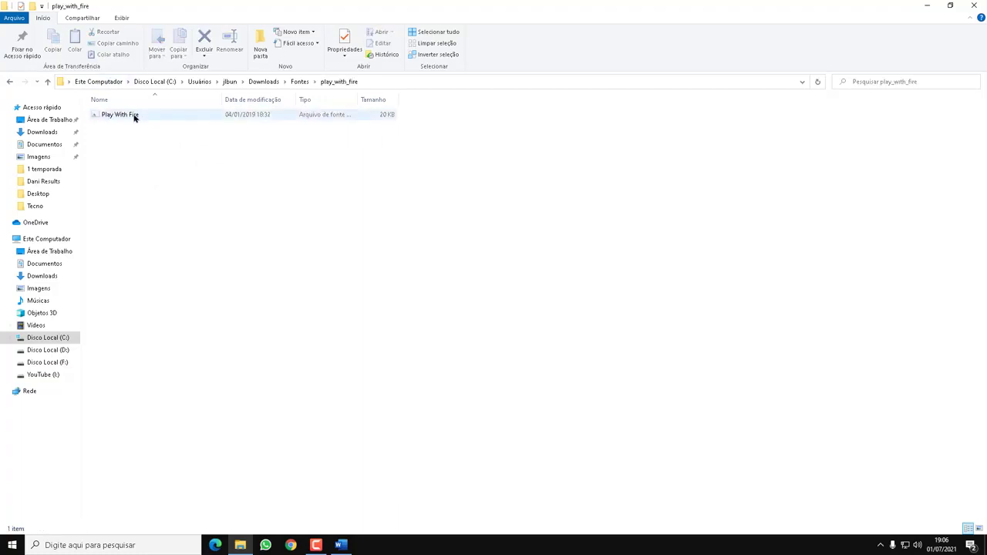
pyautogui.rightClick(131, 116)
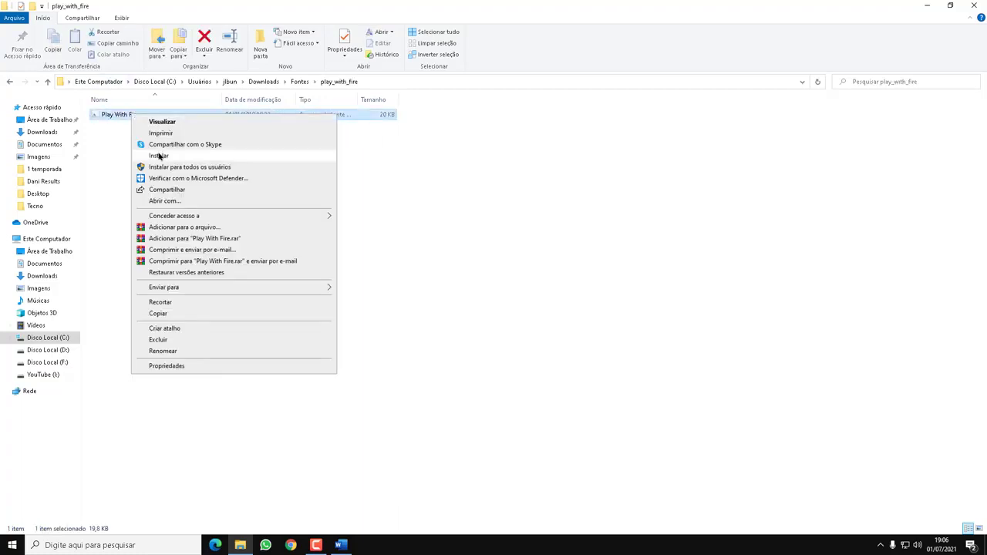
pyautogui.click(382, 185)
# Browse the vehicle_breaks_down and play_with_fire folders, then close File Explorer.
pyautogui.click(48, 81)
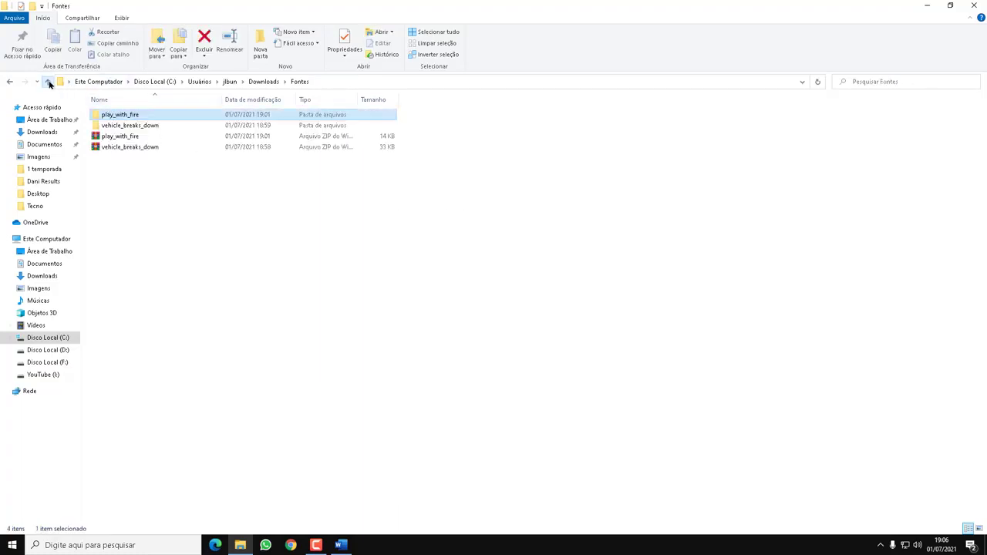
pyautogui.doubleClick(130, 126)
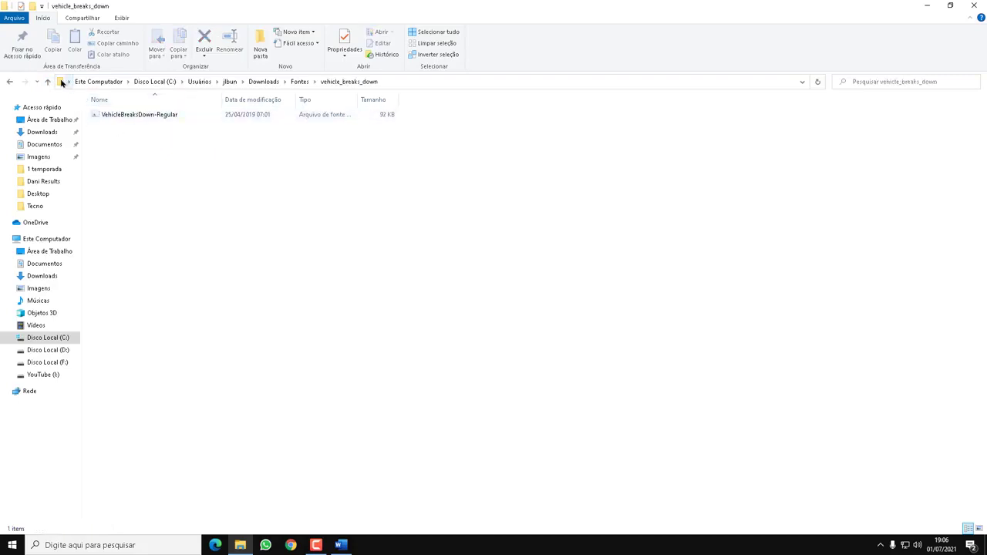
pyautogui.click(48, 81)
pyautogui.doubleClick(121, 115)
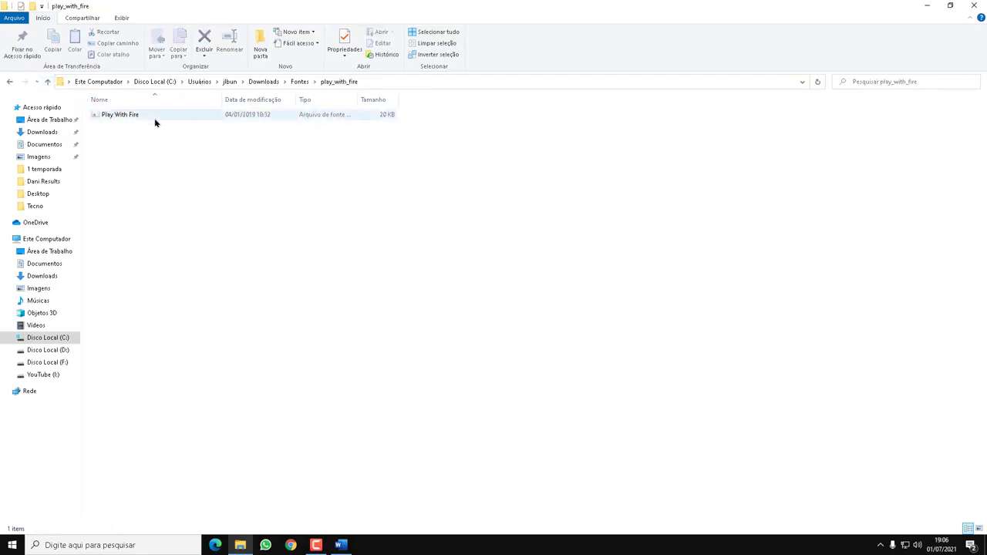
pyautogui.click(48, 81)
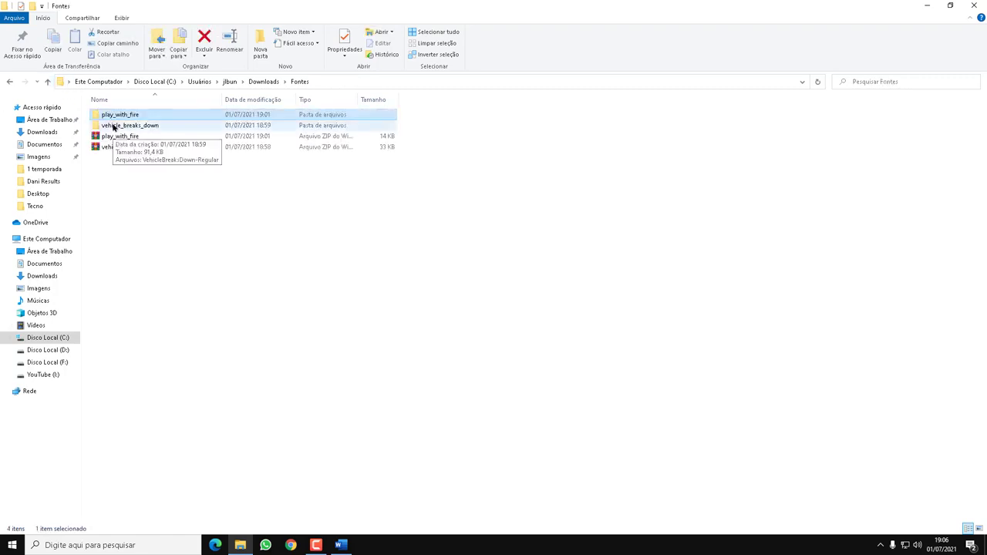
pyautogui.click(134, 127)
pyautogui.doubleClick(135, 127)
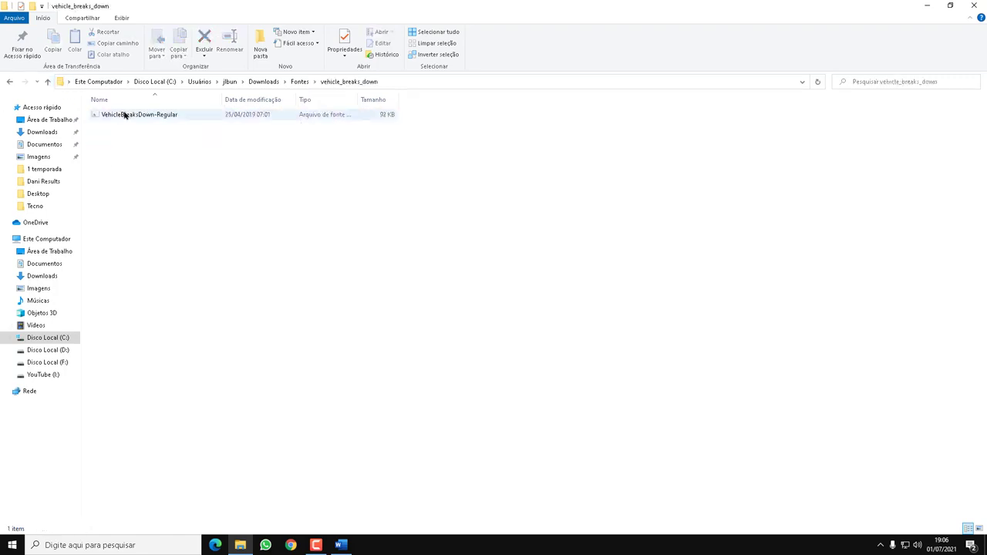
pyautogui.click(48, 81)
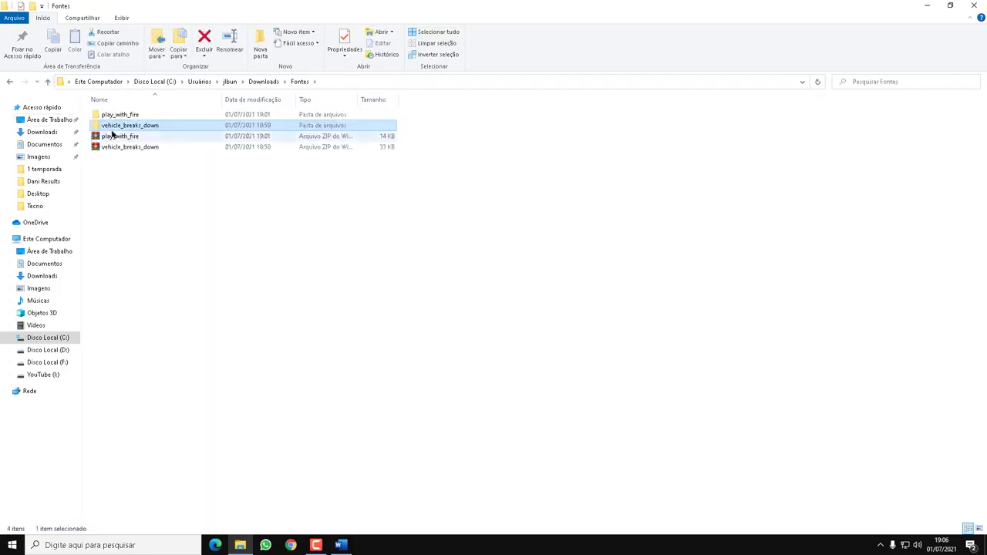
pyautogui.click(312, 205)
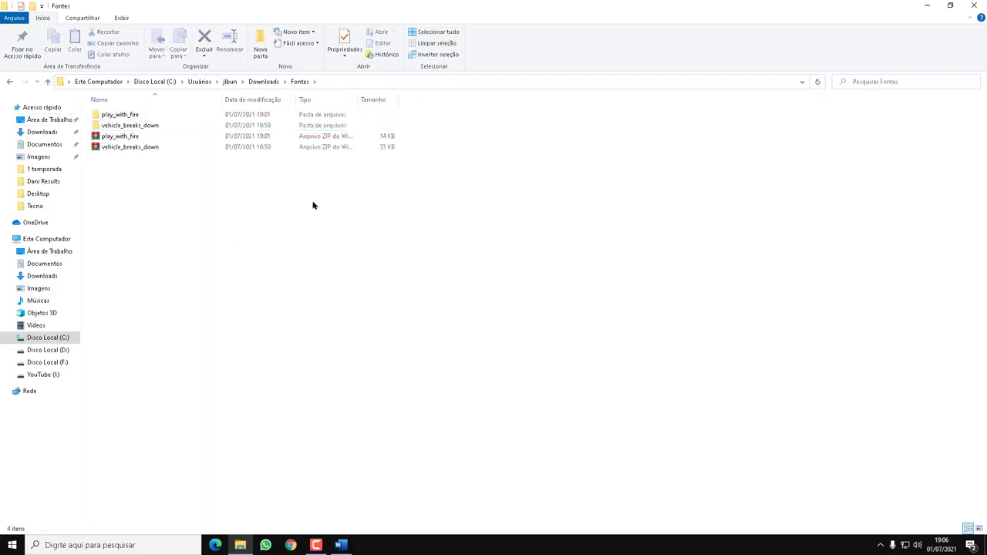
pyautogui.click(973, 6)
# Deselect 'Trabalho' and close Word, bringing up the save prompt for Trabalho de Fontes.docx.
pyautogui.click(889, 132)
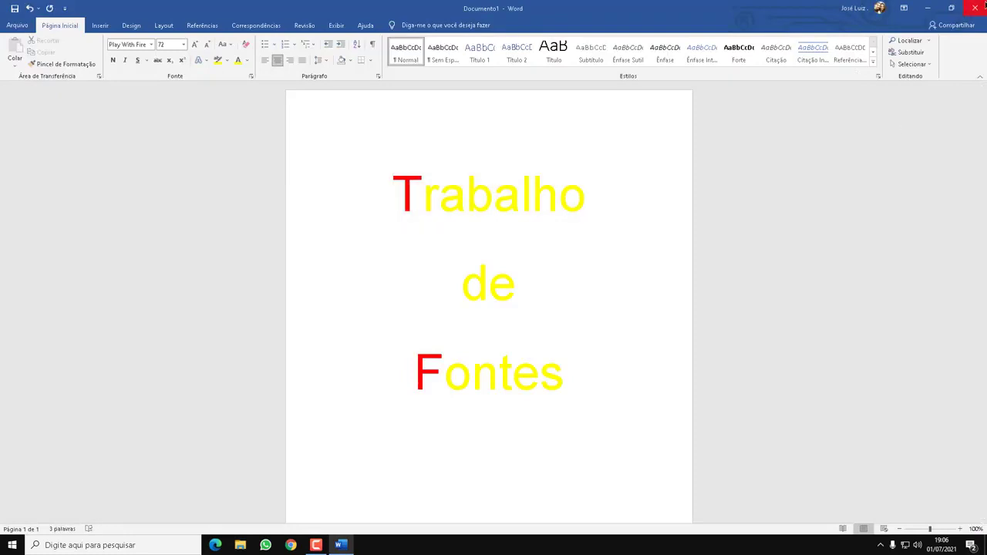
pyautogui.click(977, 7)
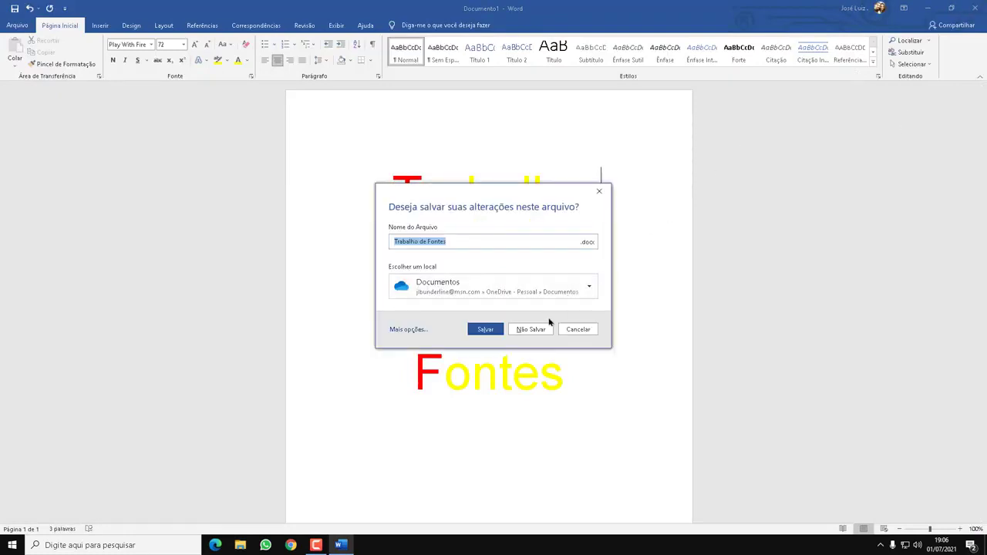